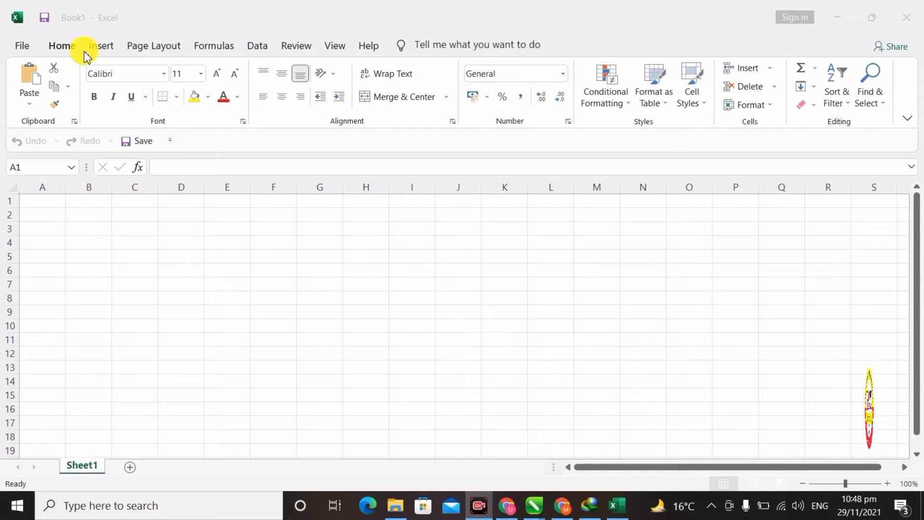
Insert a rectangle shape about 2 cm high and 9.6 cm wide, spanning columns A to G in rows 2 to 5.
{"action": "left_click", "coordinate": [107, 45]}
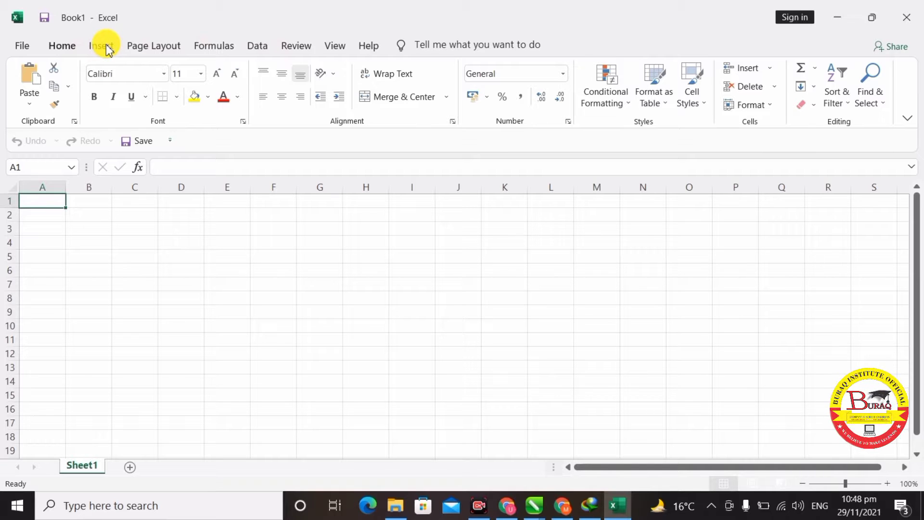
{"action": "left_click", "coordinate": [106, 47]}
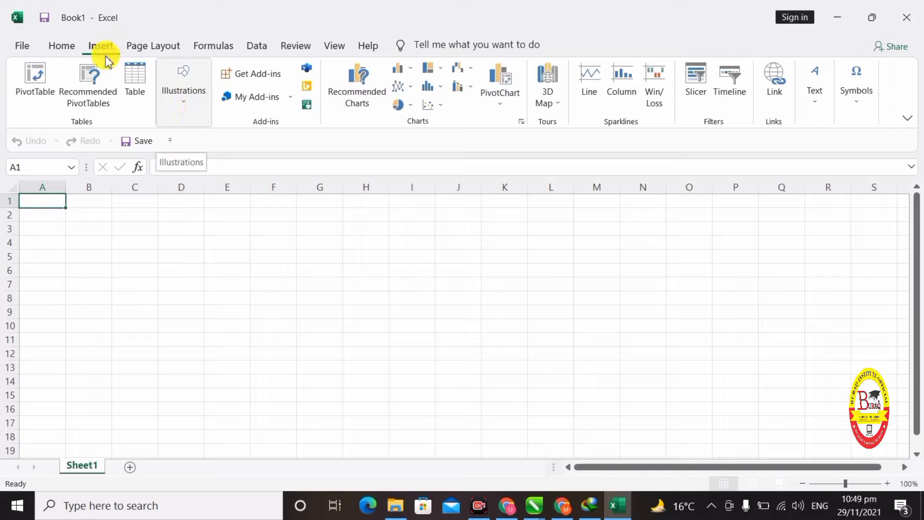
{"action": "left_click", "coordinate": [190, 95]}
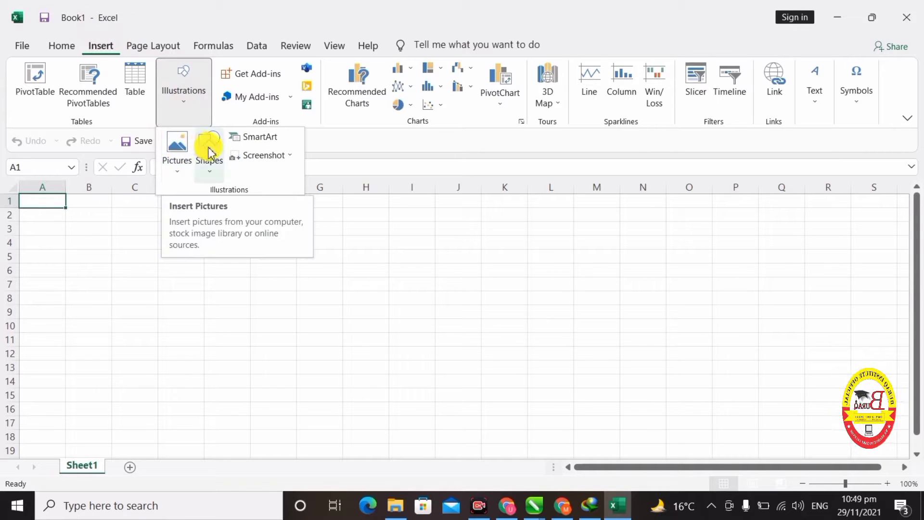
{"action": "left_click", "coordinate": [215, 172]}
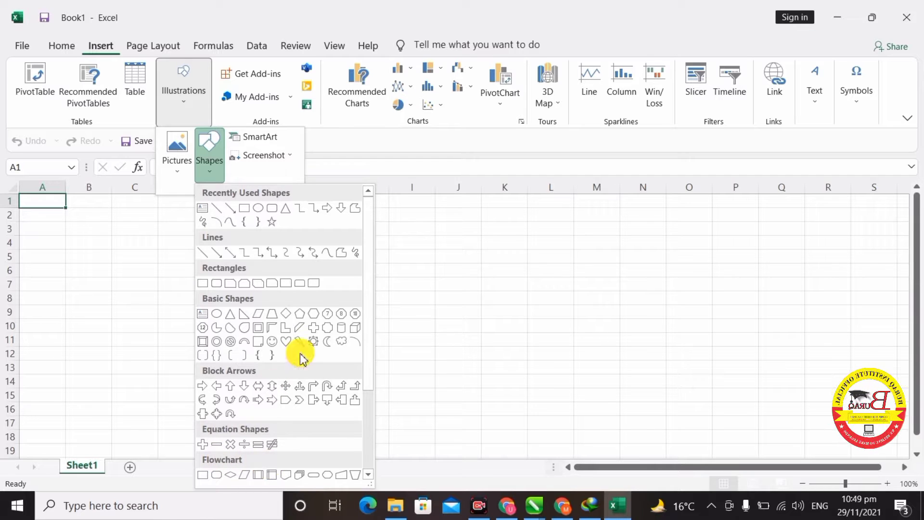
{"action": "left_click", "coordinate": [250, 208]}
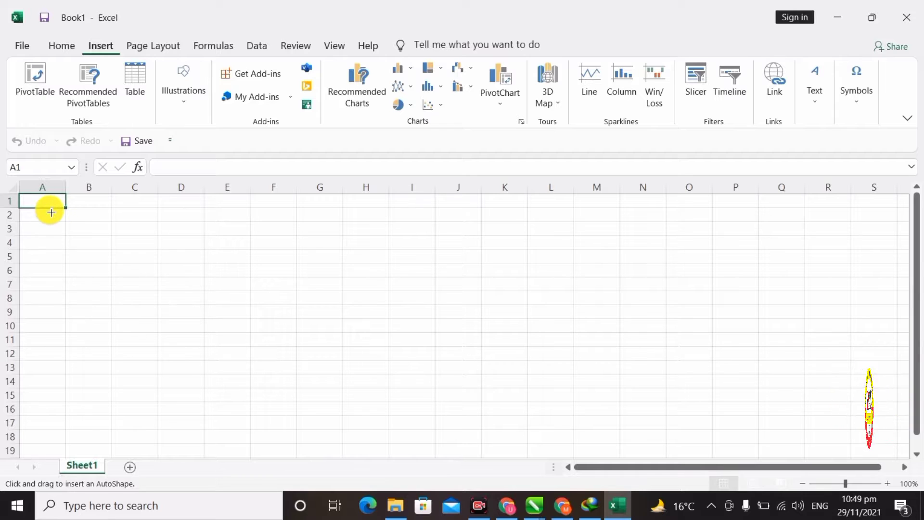
{"action": "left_click_drag", "start_coordinate": [49, 211], "coordinate": [314, 267]}
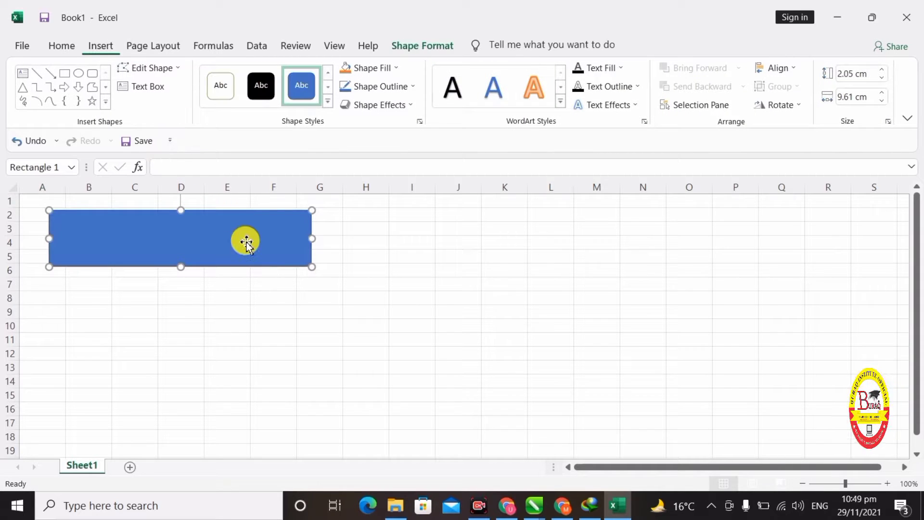
Draw an oval about 4 cm high and 4.6 cm wide just below the rectangle.
{"action": "left_click", "coordinate": [424, 45]}
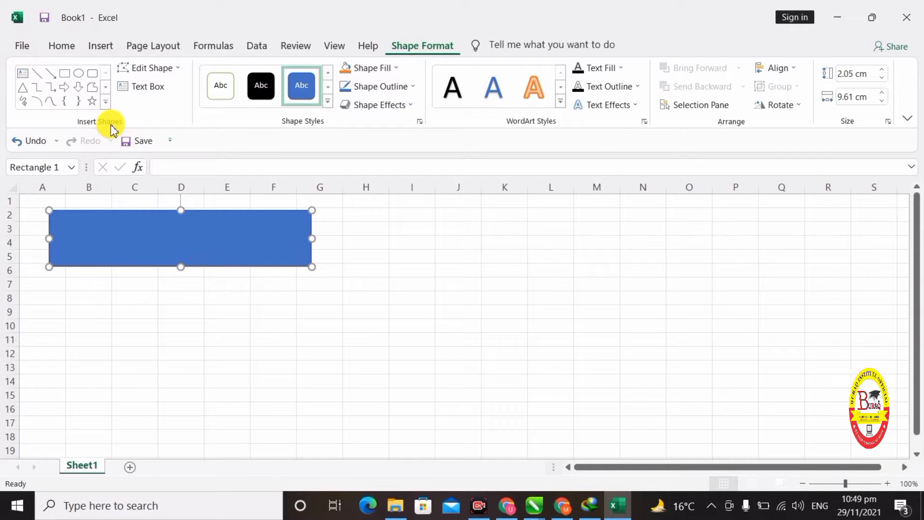
{"action": "left_click", "coordinate": [105, 102]}
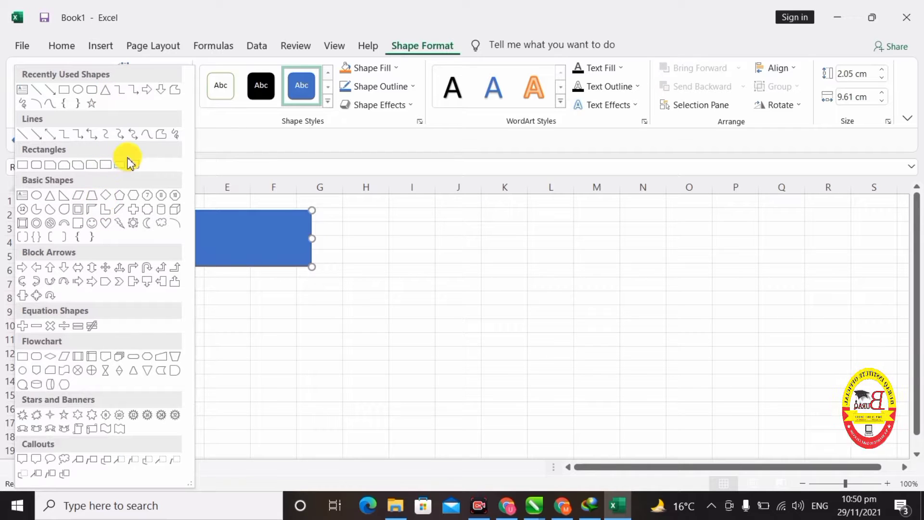
{"action": "left_click", "coordinate": [77, 89]}
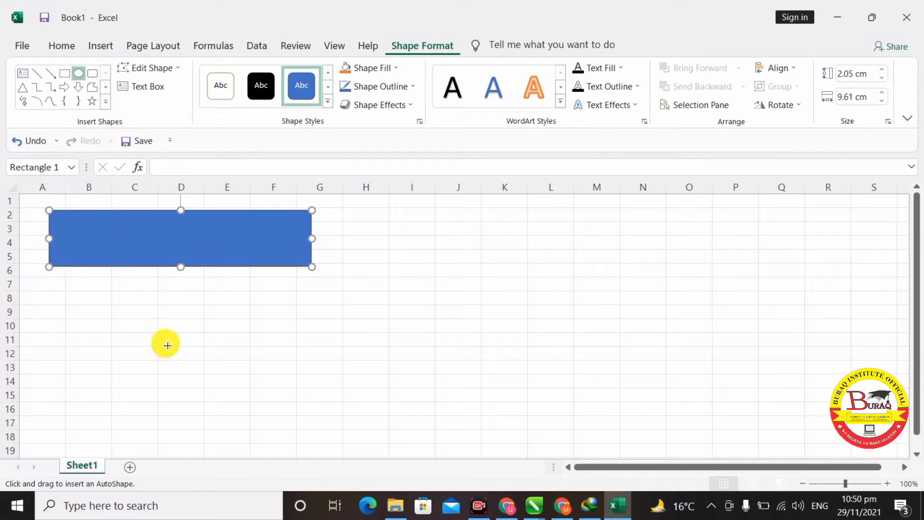
{"action": "left_click_drag", "start_coordinate": [117, 270], "coordinate": [245, 381]}
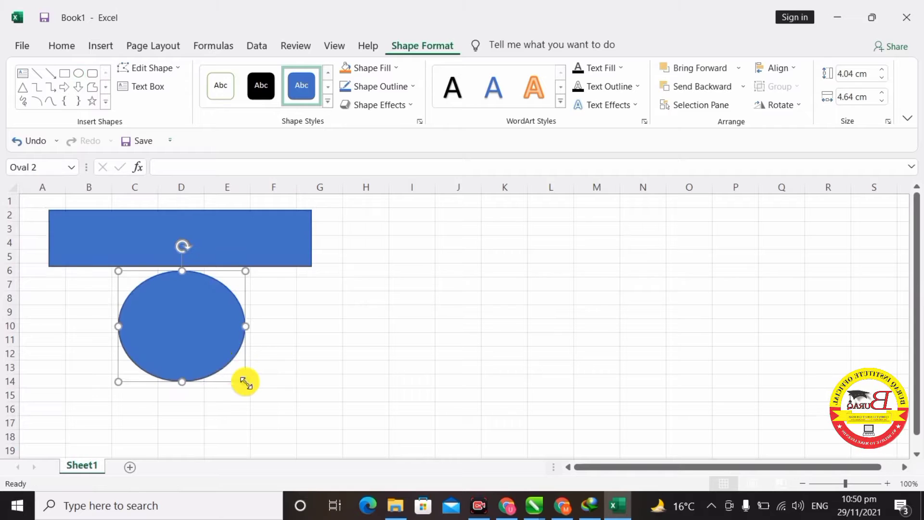
Draw a five-pointed star about 4 cm high and 5.5 cm wide beside the oval and nudge it up to row 6.
{"action": "left_click", "coordinate": [92, 100]}
{"action": "left_click_drag", "start_coordinate": [279, 278], "coordinate": [430, 388]}
{"action": "left_click_drag", "start_coordinate": [361, 355], "coordinate": [364, 338]}
Draw a diamond about 3.3 cm high and 3.5 cm wide left of the oval, and shift the two shapes apart.
{"action": "left_click", "coordinate": [105, 101]}
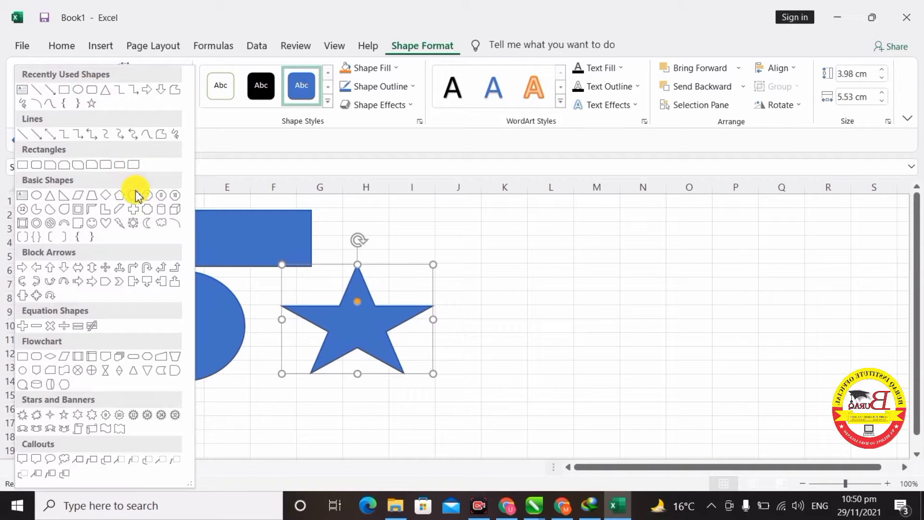
{"action": "left_click", "coordinate": [104, 195]}
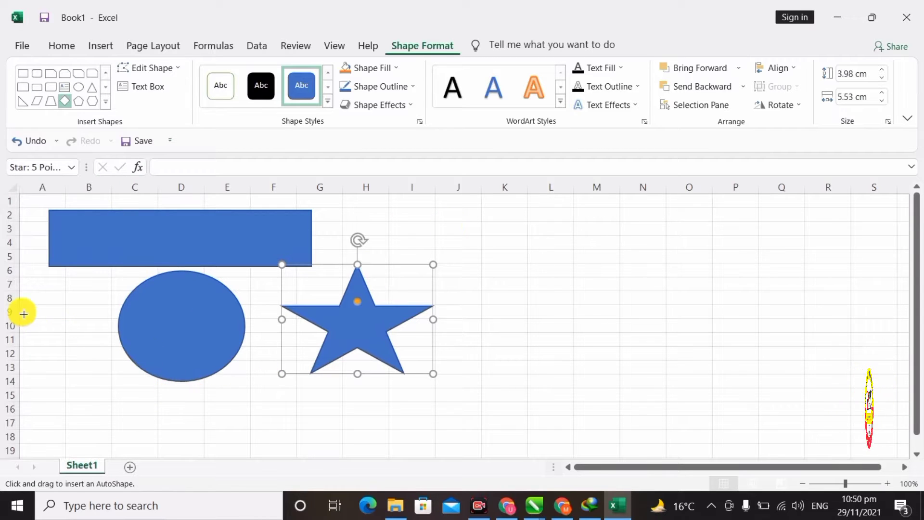
{"action": "left_click_drag", "start_coordinate": [30, 287], "coordinate": [127, 376]}
{"action": "left_click_drag", "start_coordinate": [93, 331], "coordinate": [83, 326]}
{"action": "left_click_drag", "start_coordinate": [235, 322], "coordinate": [248, 321]}
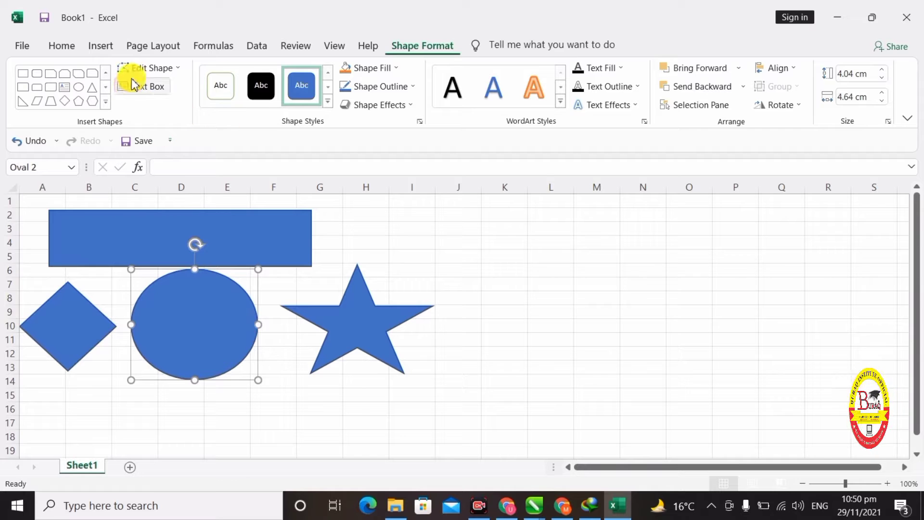
{"action": "left_click", "coordinate": [184, 68]}
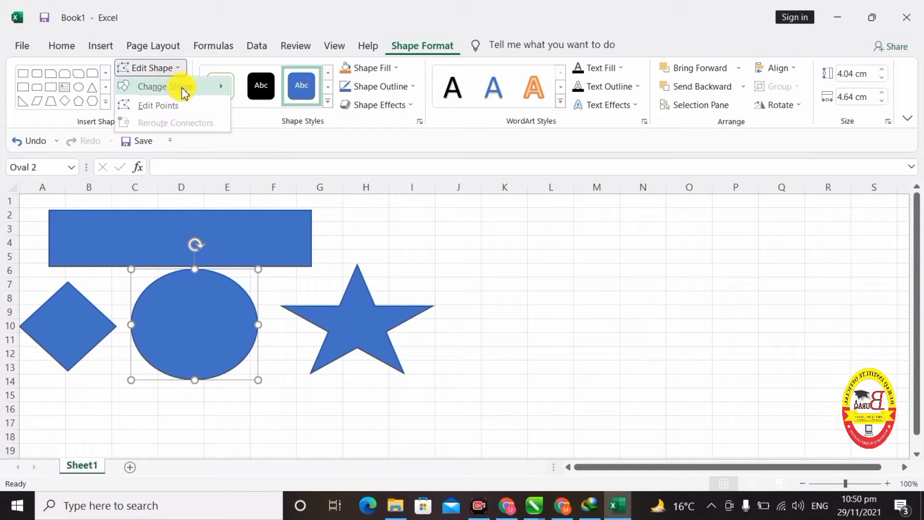
{"action": "mouse_move", "coordinate": [185, 93]}
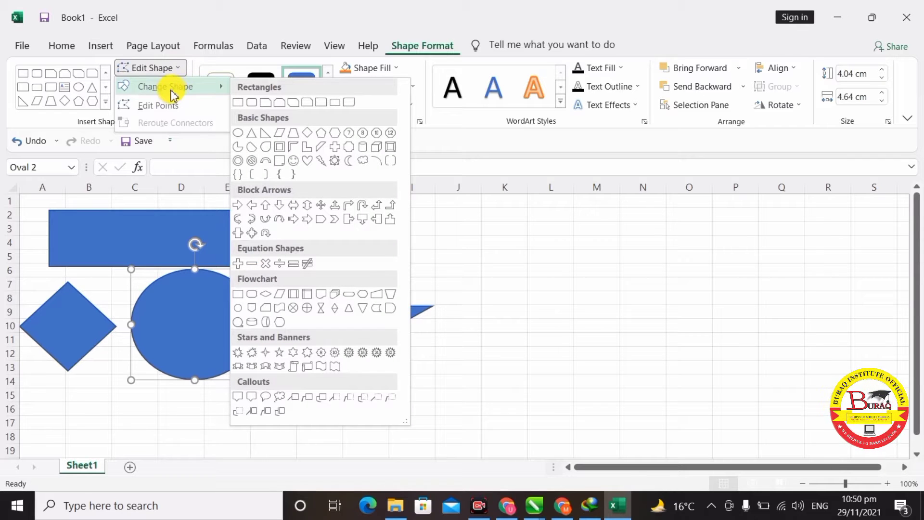
{"action": "left_click", "coordinate": [175, 68]}
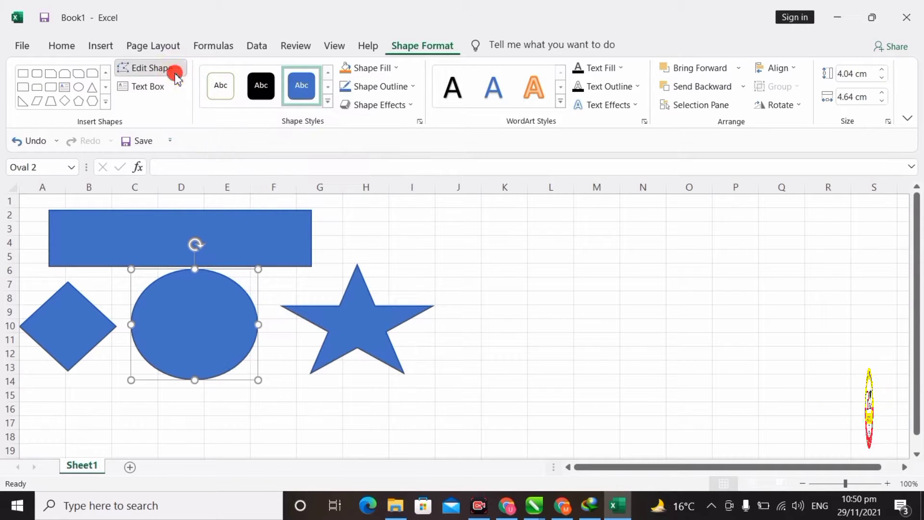
{"action": "left_click", "coordinate": [307, 246]}
{"action": "left_click", "coordinate": [371, 299]}
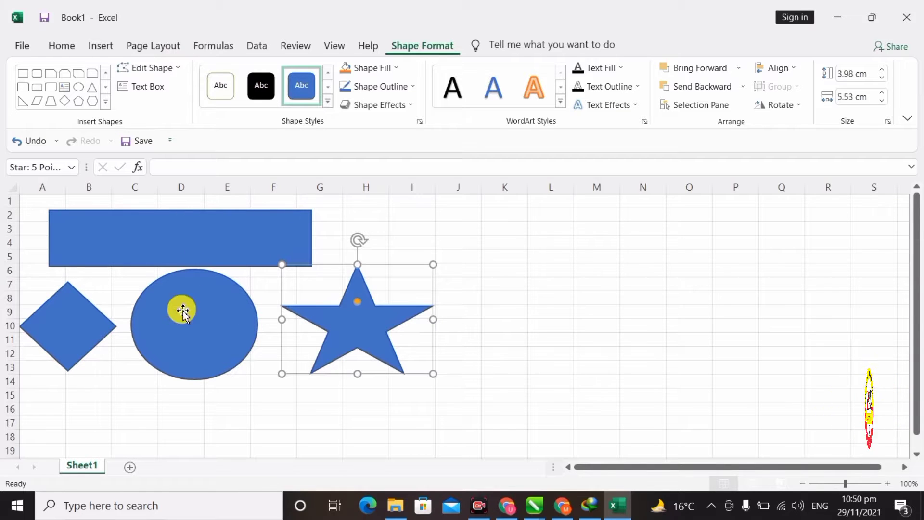
Change the diamond into a cube shape and nudge it slightly right, away from the sheet's edge.
{"action": "left_click", "coordinate": [98, 337]}
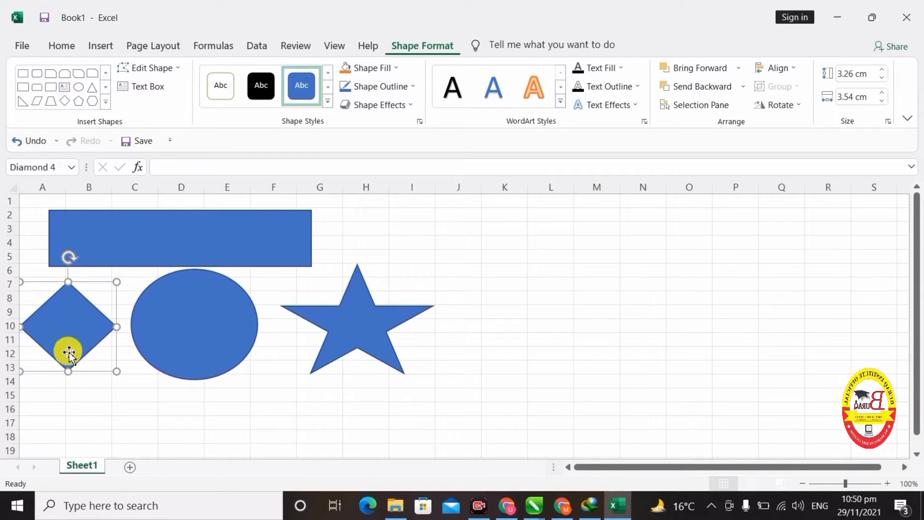
{"action": "left_click", "coordinate": [176, 72]}
{"action": "mouse_move", "coordinate": [185, 86]}
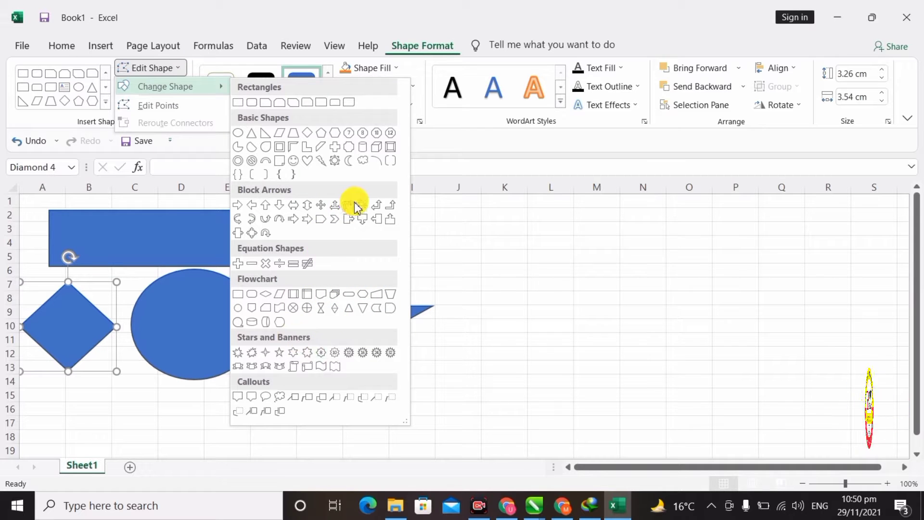
{"action": "left_click", "coordinate": [376, 148]}
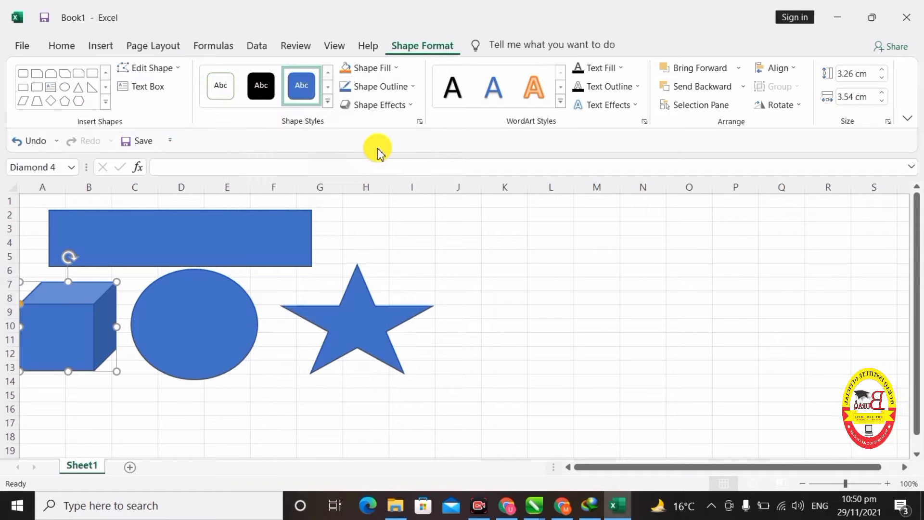
{"action": "left_click_drag", "start_coordinate": [63, 336], "coordinate": [70, 339]}
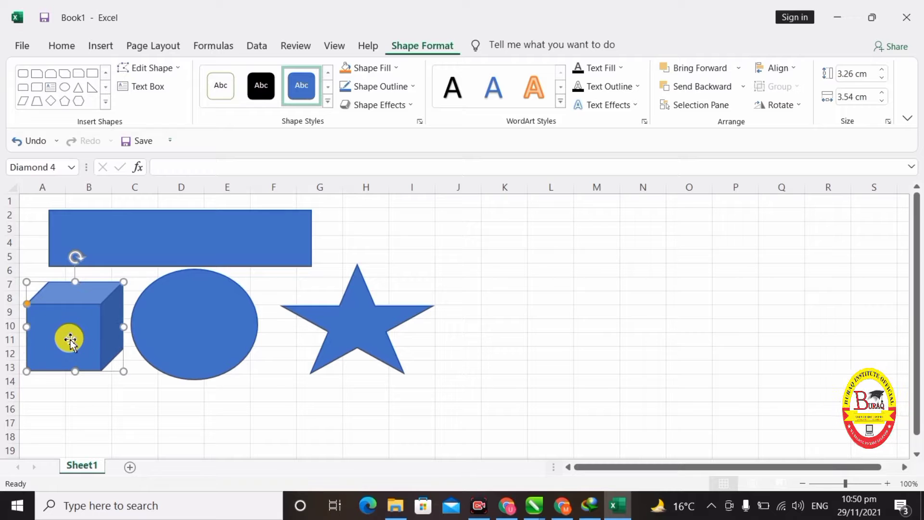
Edit the cube's points, curving the edges of its right face outward beyond the original outline.
{"action": "left_click", "coordinate": [181, 68]}
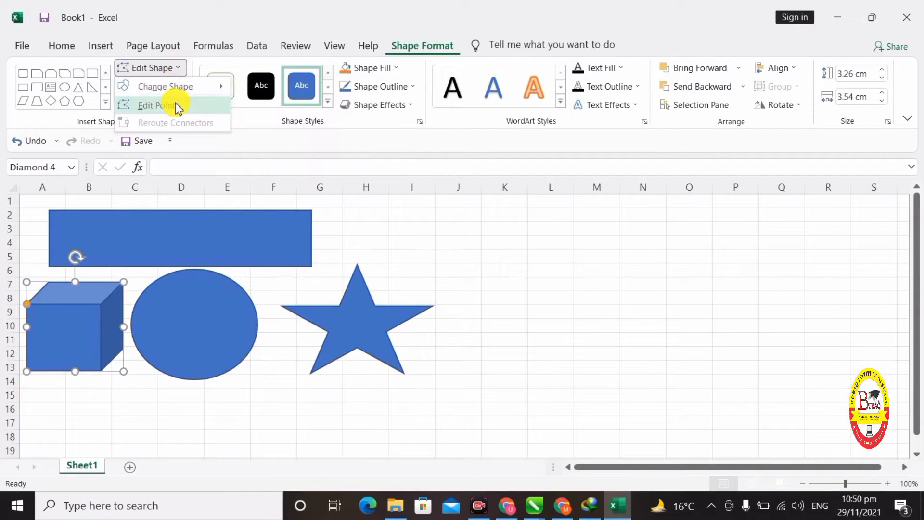
{"action": "left_click", "coordinate": [177, 106]}
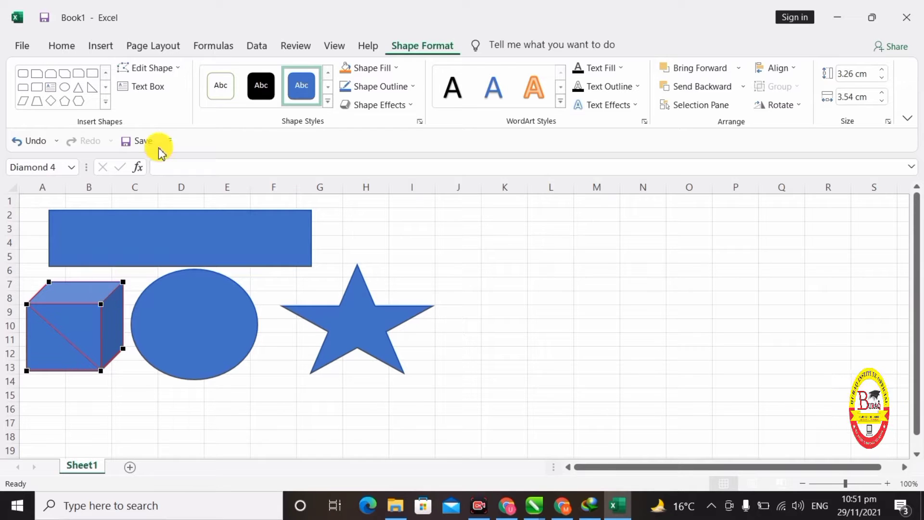
{"action": "left_click", "coordinate": [101, 304]}
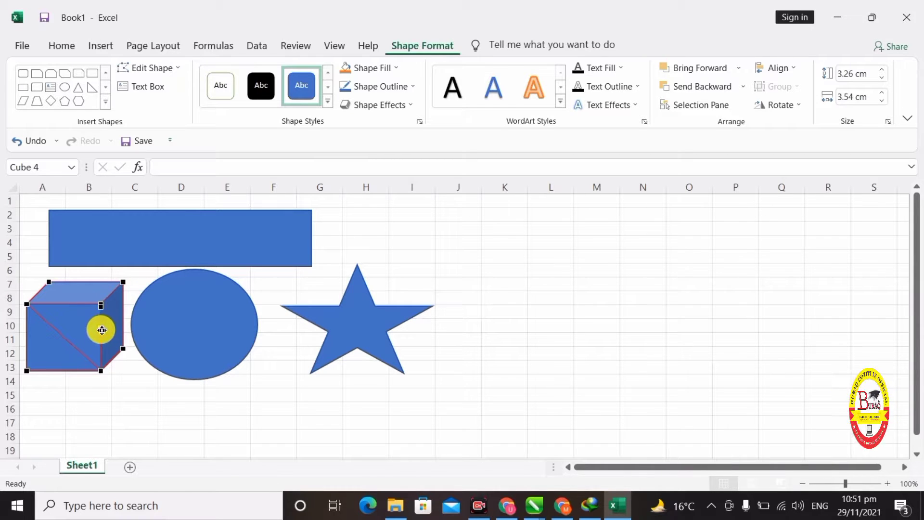
{"action": "left_click_drag", "start_coordinate": [104, 330], "coordinate": [131, 358]}
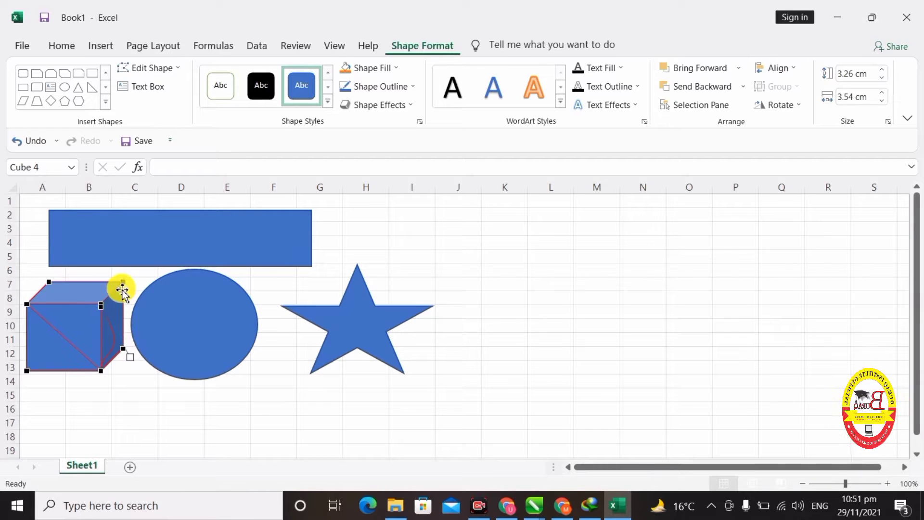
{"action": "left_click_drag", "start_coordinate": [123, 282], "coordinate": [157, 414]}
{"action": "left_click", "coordinate": [123, 349]}
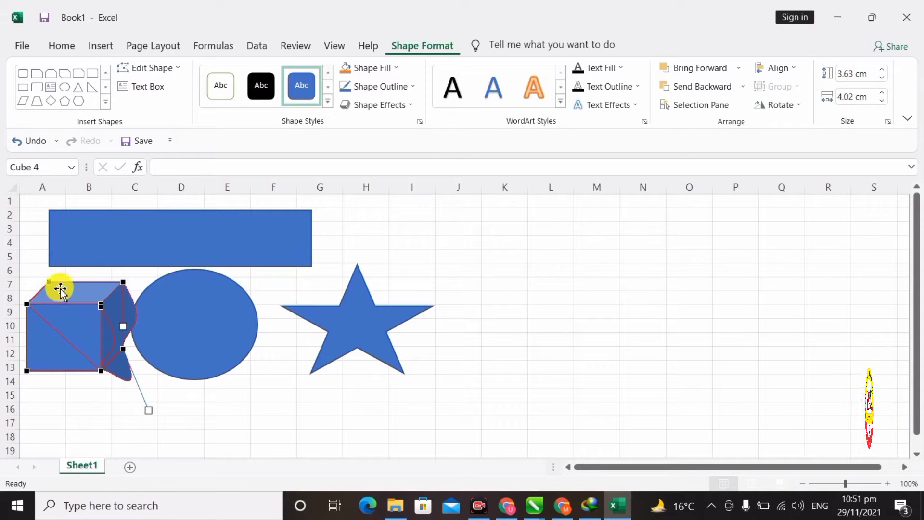
Pull the cube's upper back-left point up to row 4 and its front-face corner points down to rows 16 to 18.
{"action": "left_click_drag", "start_coordinate": [50, 282], "coordinate": [33, 233]}
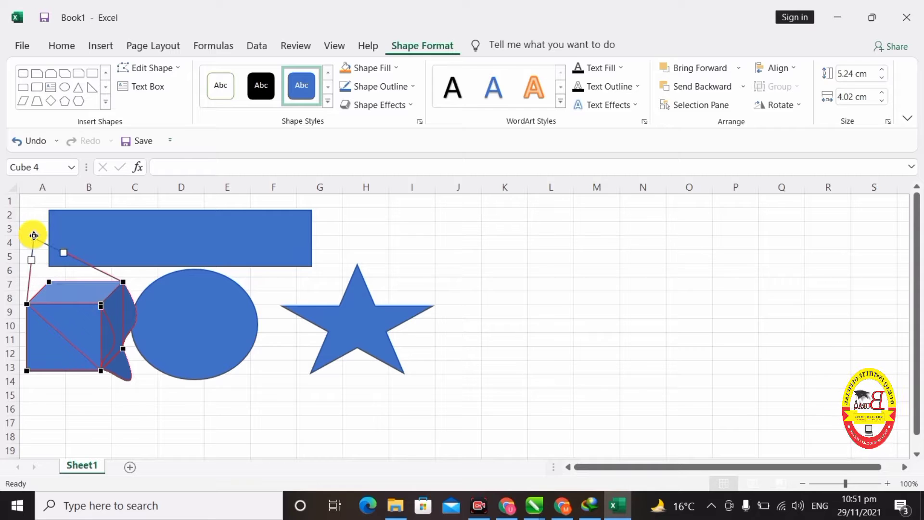
{"action": "left_click_drag", "start_coordinate": [53, 283], "coordinate": [33, 236]}
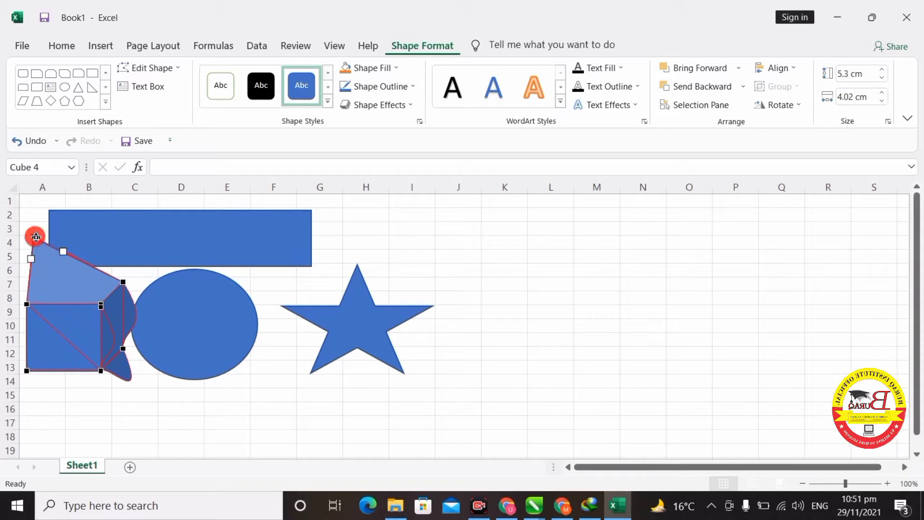
{"action": "left_click_drag", "start_coordinate": [35, 315], "coordinate": [92, 421]}
{"action": "left_click_drag", "start_coordinate": [99, 304], "coordinate": [34, 428]}
{"action": "left_click_drag", "start_coordinate": [29, 372], "coordinate": [97, 420]}
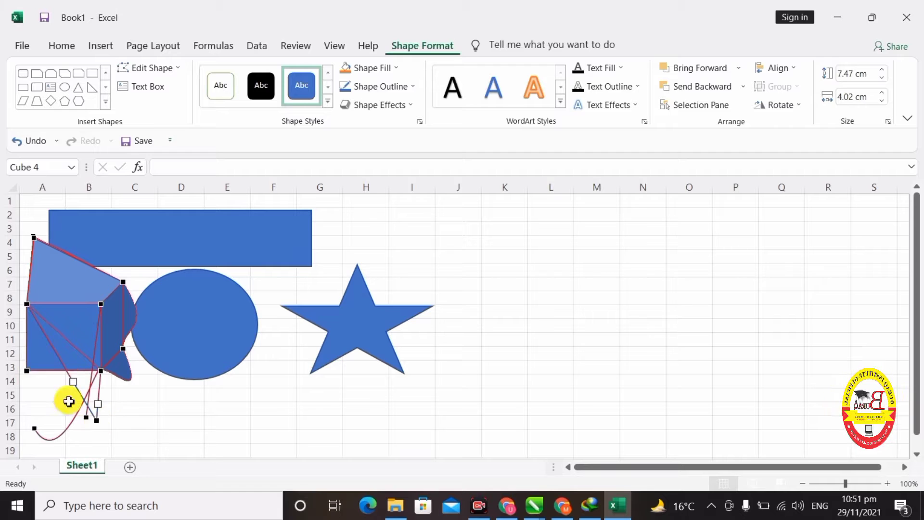
{"action": "left_click_drag", "start_coordinate": [29, 371], "coordinate": [134, 438]}
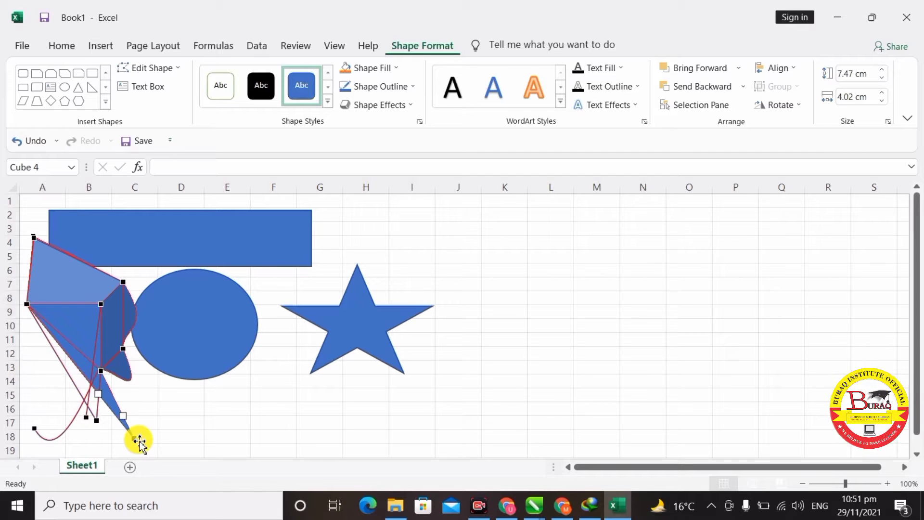
Delete the distorted cube from the sheet.
{"action": "left_click", "coordinate": [95, 301]}
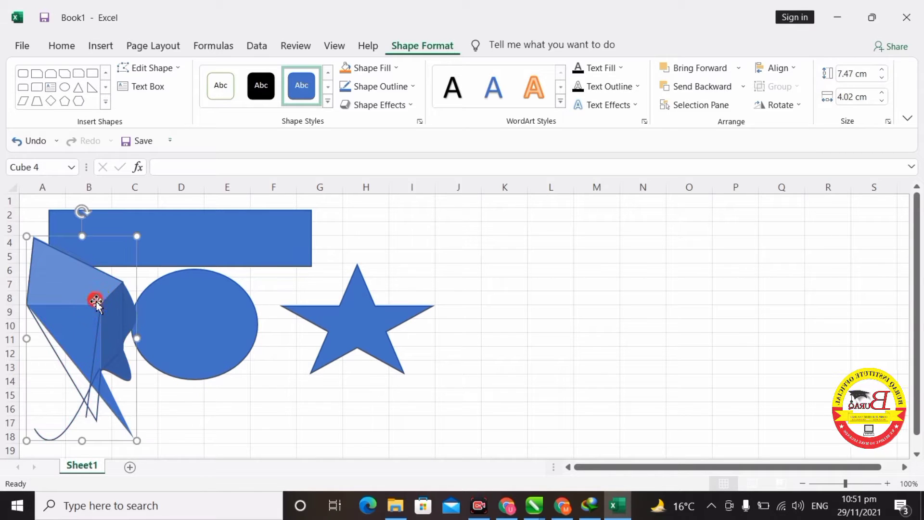
{"action": "key", "text": "Delete"}
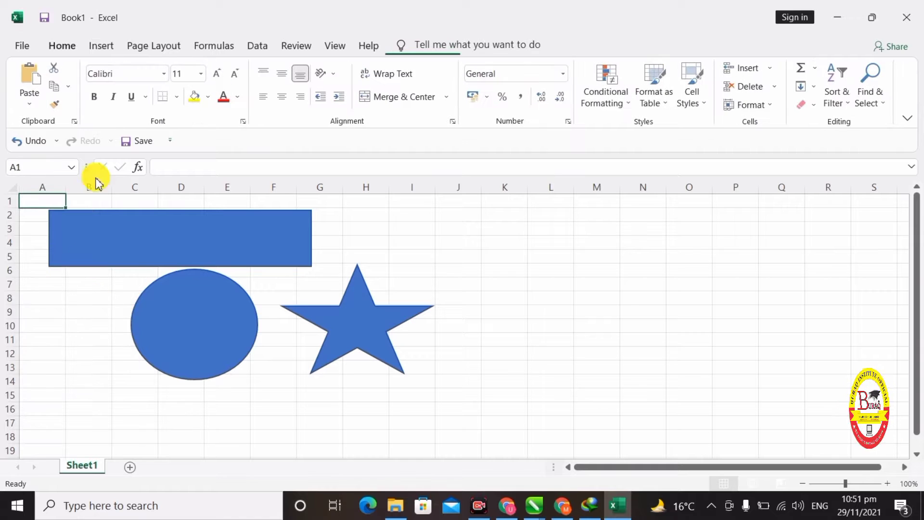
Move the oval down to rows 7 to 15 and the star up to rows 3 to 11, to the right of the rectangle.
{"action": "left_click", "coordinate": [231, 254]}
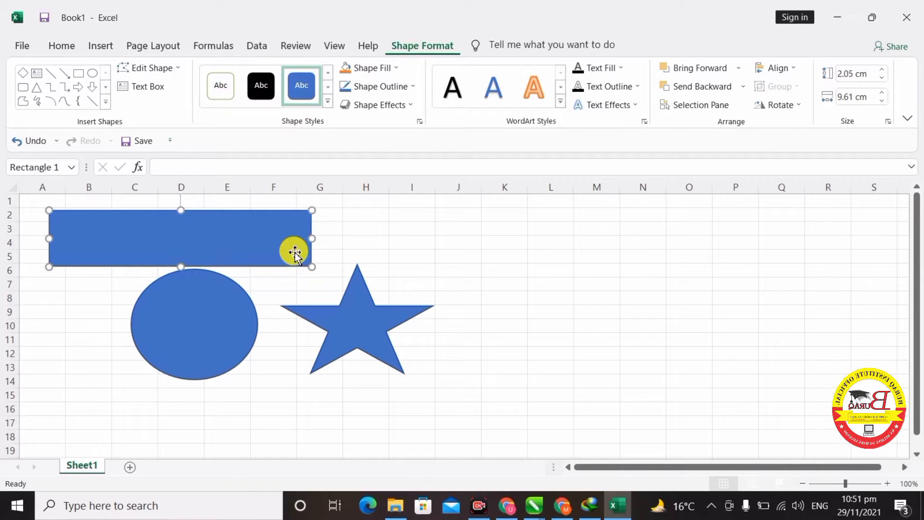
{"action": "left_click_drag", "start_coordinate": [183, 332], "coordinate": [172, 352]}
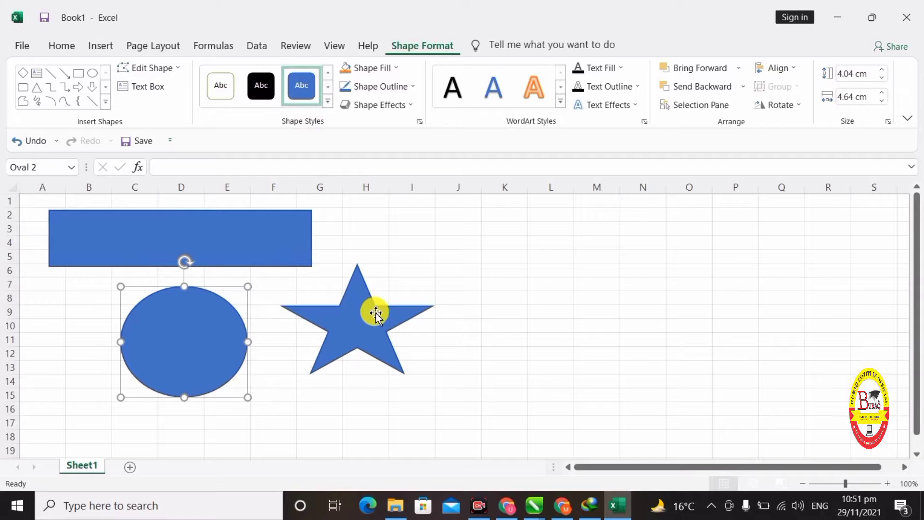
{"action": "left_click_drag", "start_coordinate": [374, 312], "coordinate": [430, 278]}
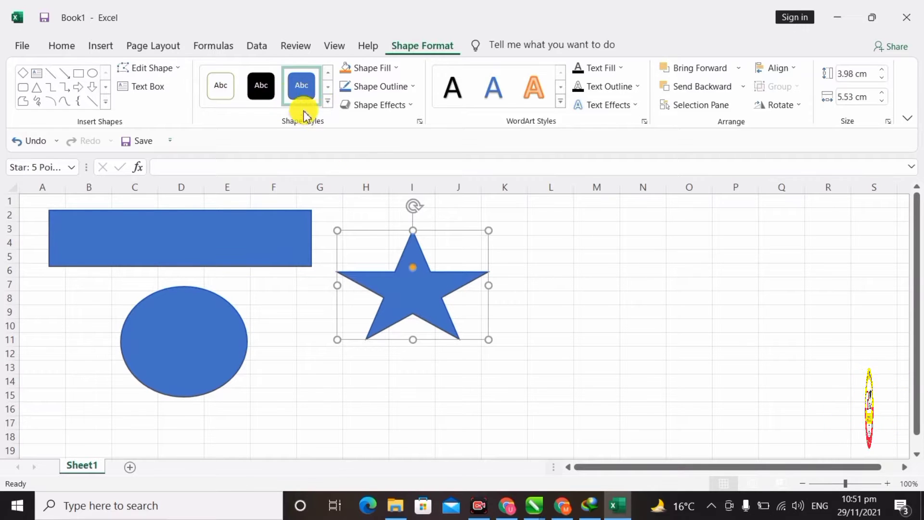
Restyle the star with the fifth-row orange gradient theme style and move it to columns L to O, rows 2 to 9.
{"action": "left_click", "coordinate": [259, 87]}
{"action": "left_click", "coordinate": [329, 102]}
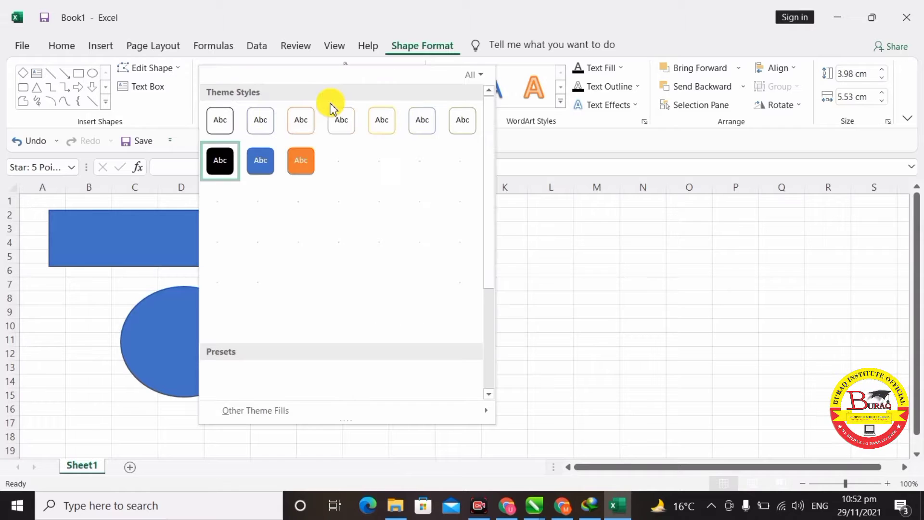
{"action": "left_click", "coordinate": [295, 286]}
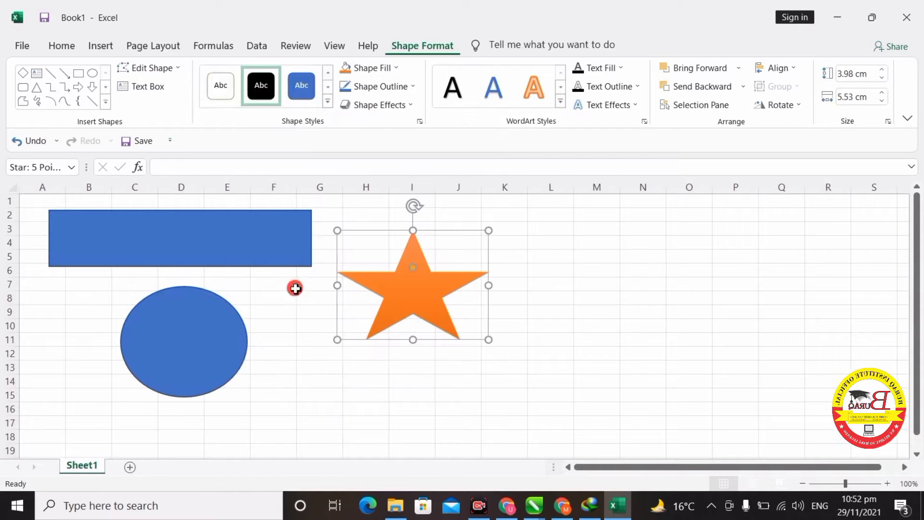
{"action": "left_click_drag", "start_coordinate": [427, 299], "coordinate": [655, 274]}
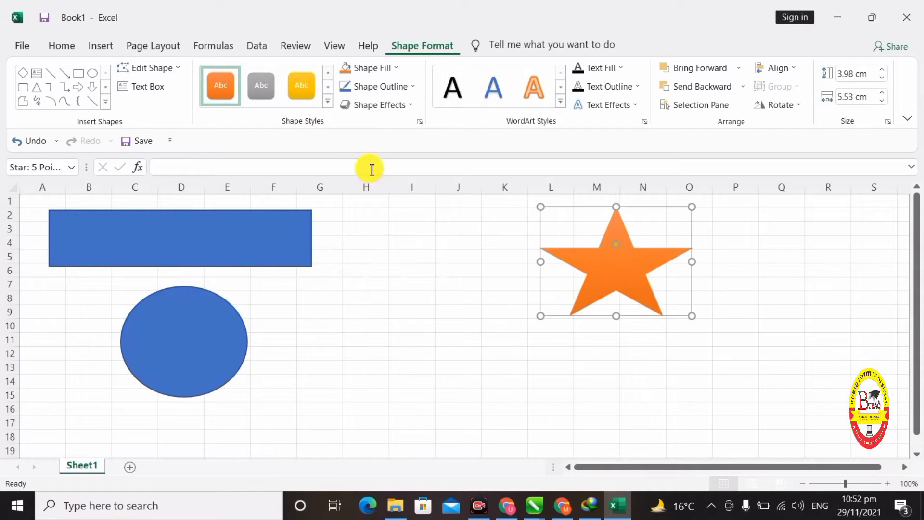
Apply the black gradient preset style to the star and enlarge it to about 6.6 cm high and 7.68 cm wide.
{"action": "left_click", "coordinate": [327, 102]}
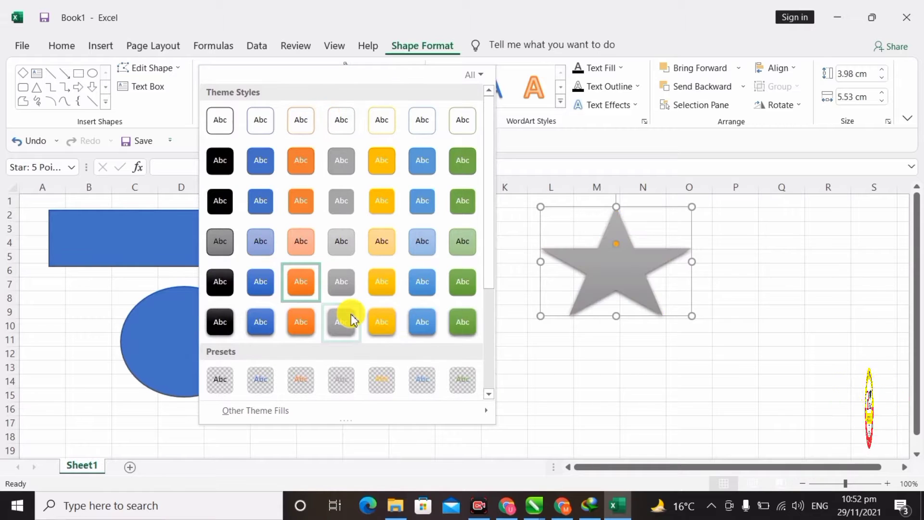
{"action": "scroll", "coordinate": [327, 295], "scroll_direction": "down", "scroll_amount": 4}
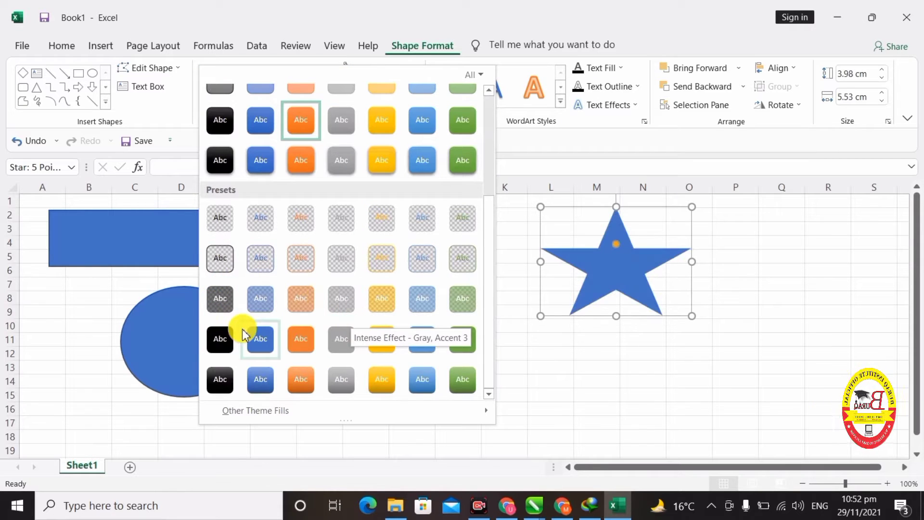
{"action": "left_click", "coordinate": [224, 379]}
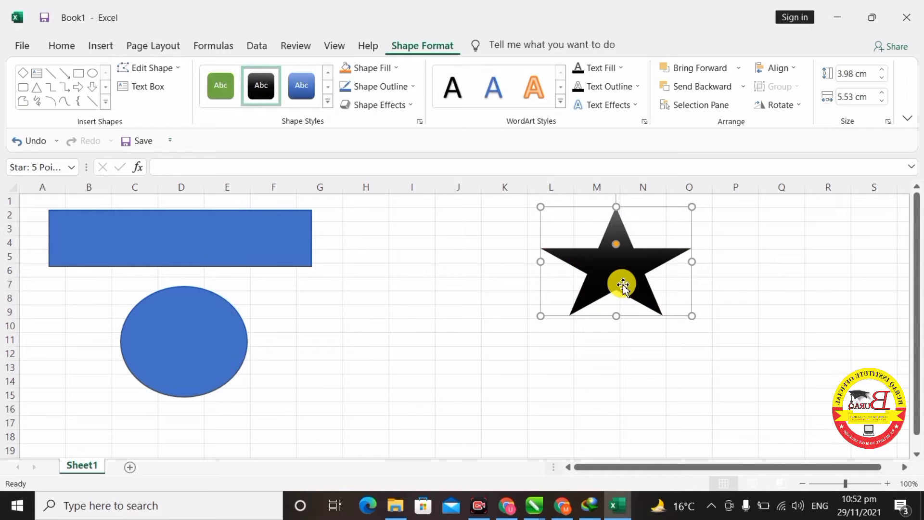
{"action": "left_click_drag", "start_coordinate": [623, 285], "coordinate": [591, 298]}
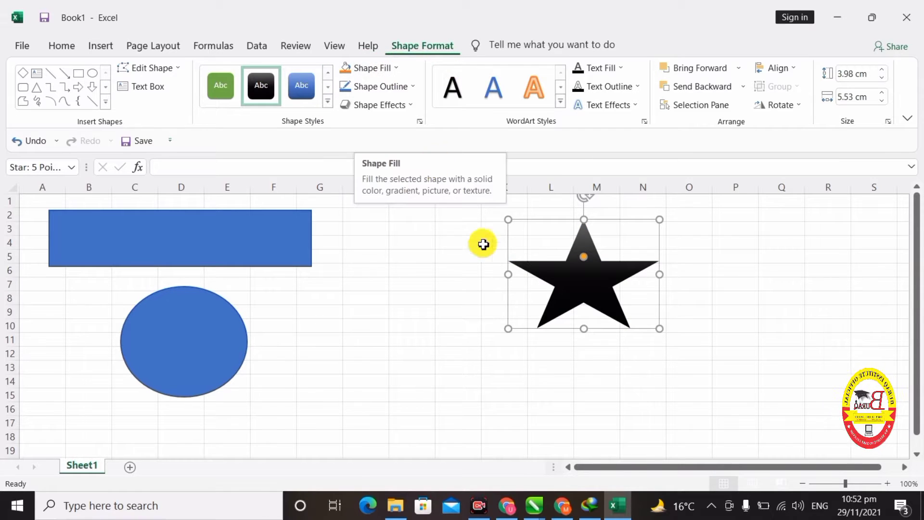
{"action": "left_click_drag", "start_coordinate": [510, 329], "coordinate": [449, 400]}
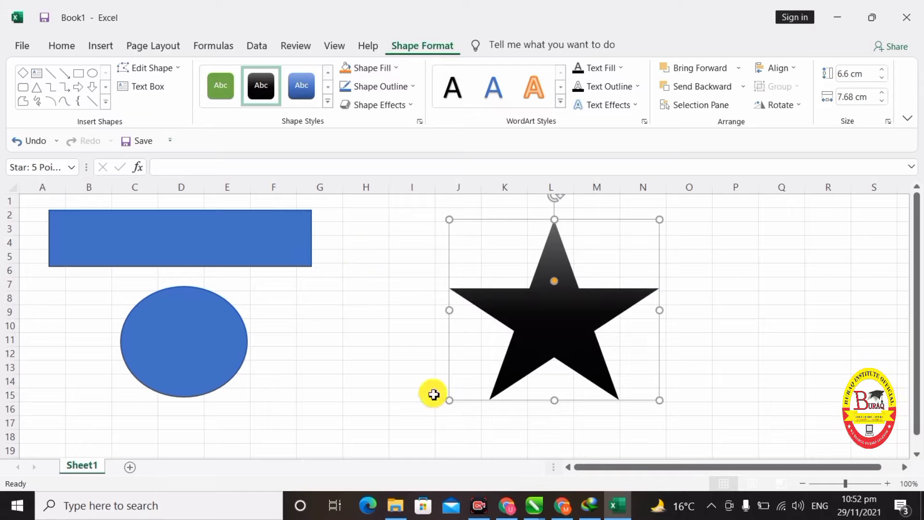
Fill the star with a dark gray theme color, and after that set it to No Fill.
{"action": "left_click", "coordinate": [396, 70]}
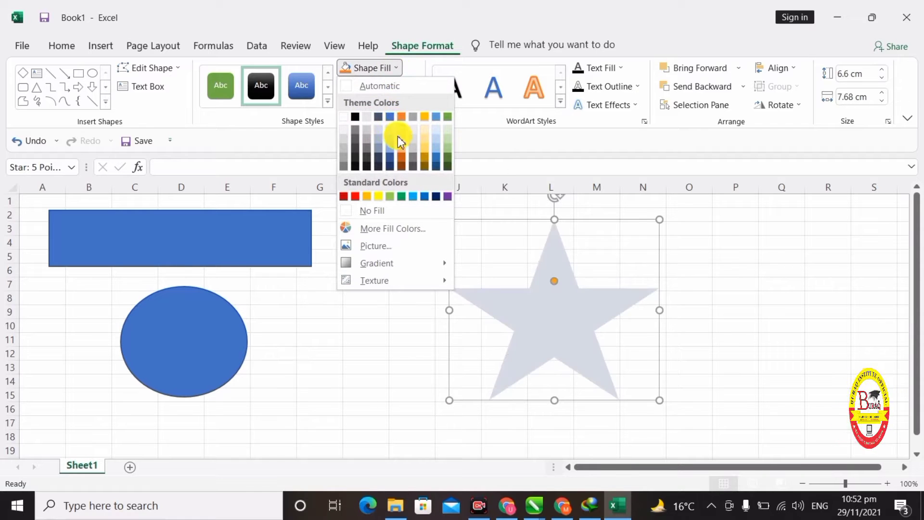
{"action": "left_click", "coordinate": [356, 153]}
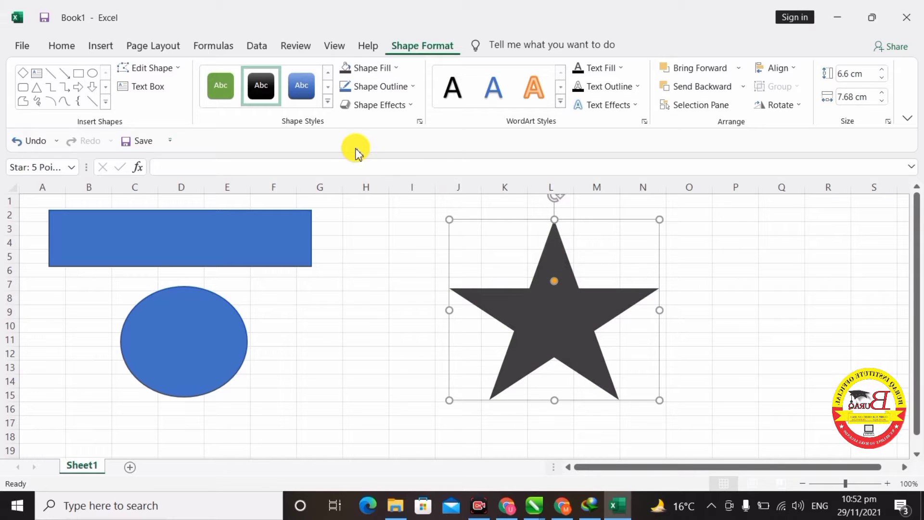
{"action": "left_click", "coordinate": [395, 69]}
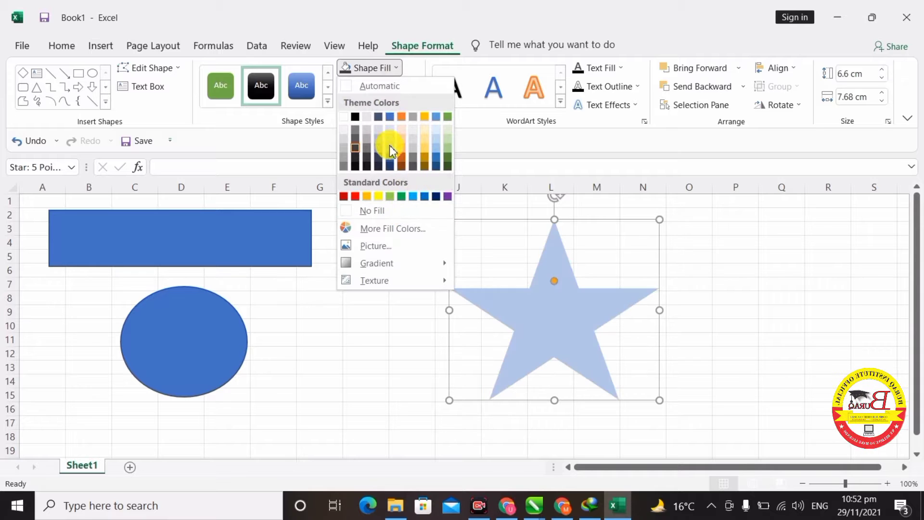
{"action": "left_click", "coordinate": [380, 213]}
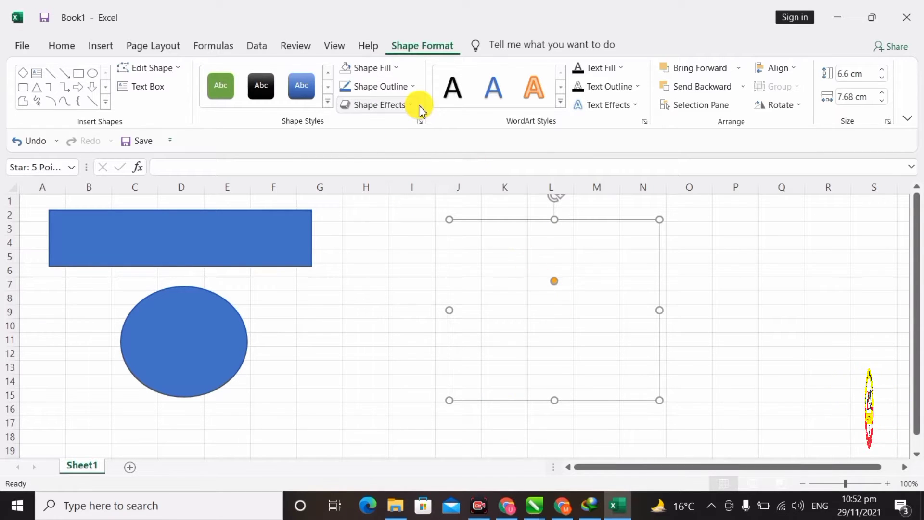
Fill the star with the picture e391e382-b32b-45e6-a9fd-2d8758477e2f from the Pictures folder and shift the star slightly left.
{"action": "left_click", "coordinate": [395, 69]}
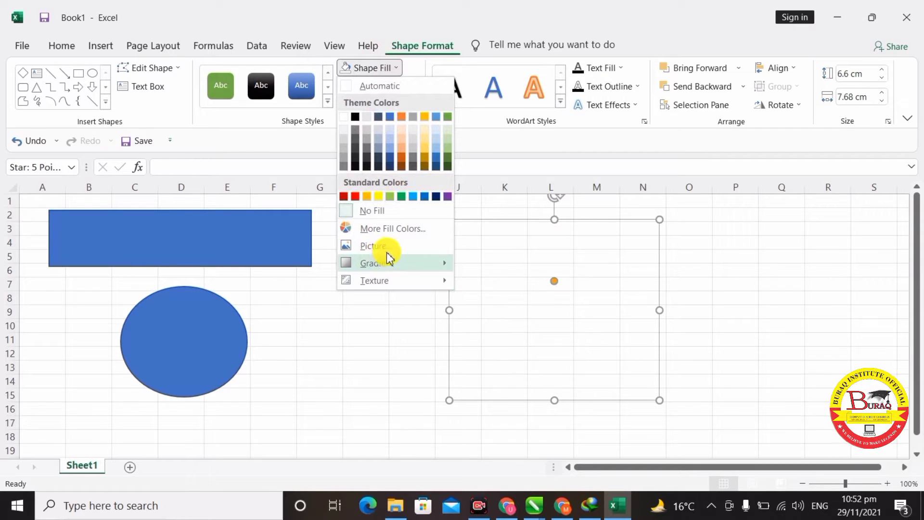
{"action": "left_click", "coordinate": [392, 248]}
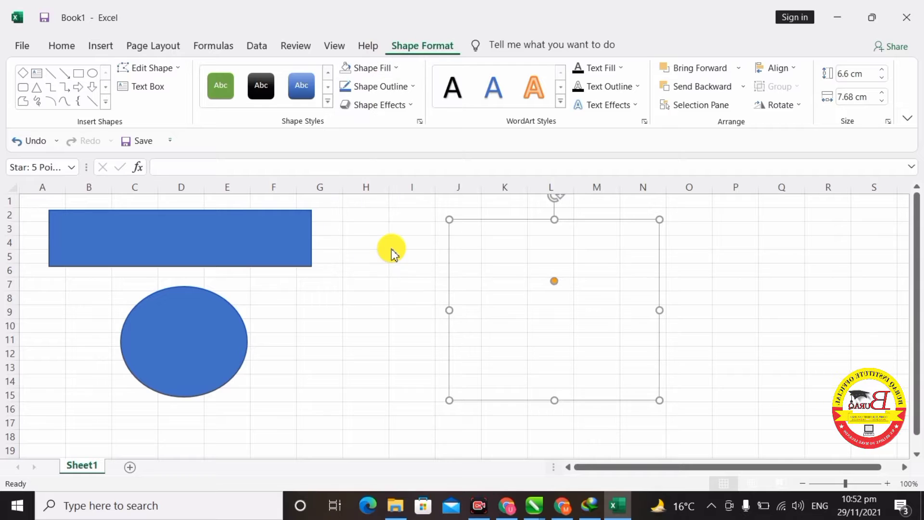
{"action": "left_click", "coordinate": [618, 394]}
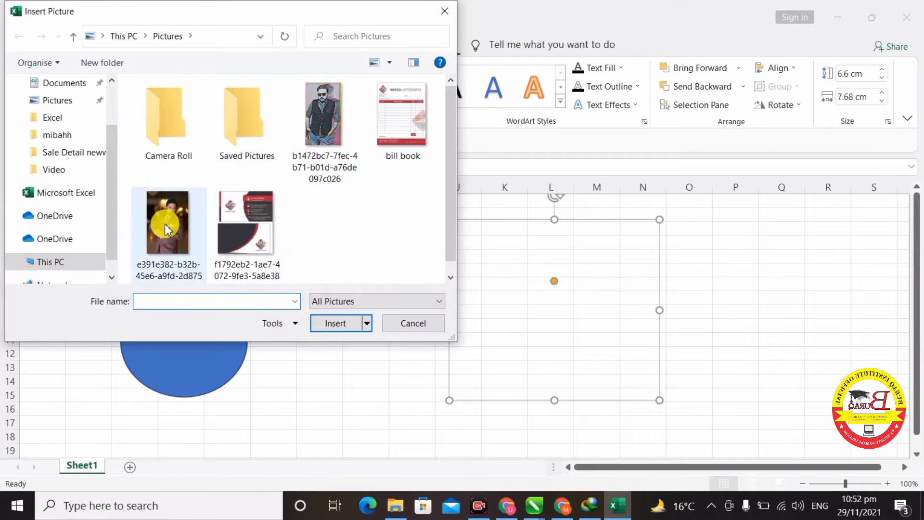
{"action": "left_click", "coordinate": [181, 218]}
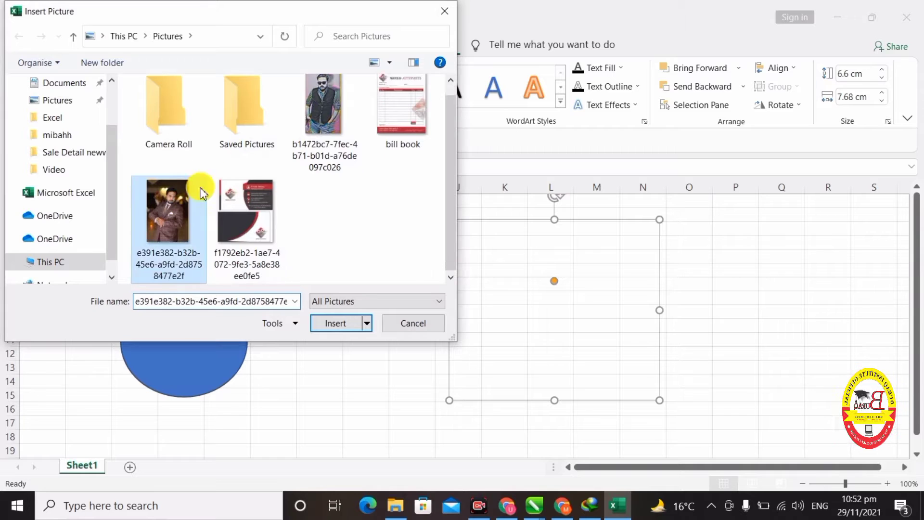
{"action": "double_click", "coordinate": [165, 239]}
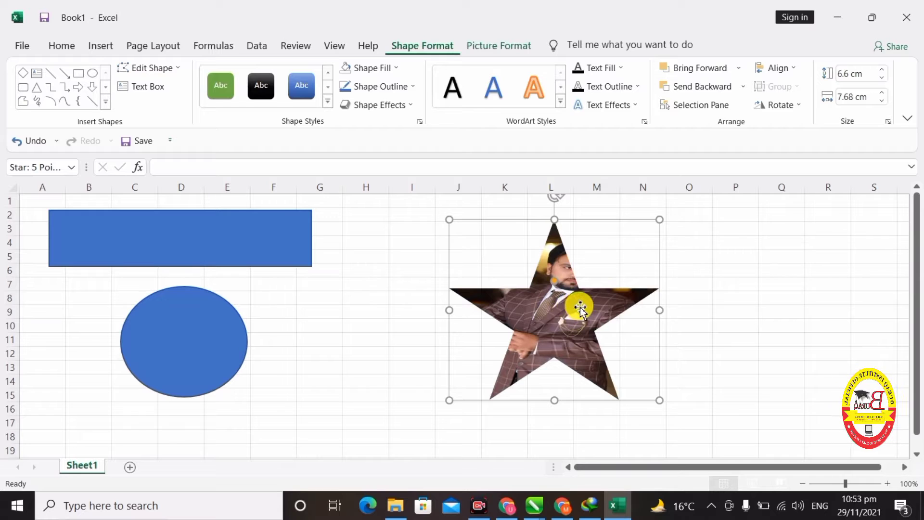
{"action": "left_click_drag", "start_coordinate": [573, 310], "coordinate": [553, 306]}
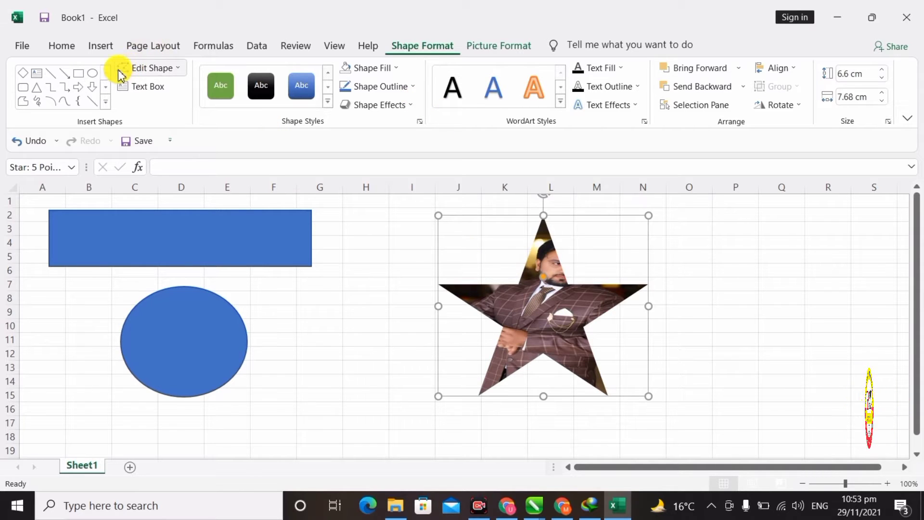
Change the picture-filled star into a rectangle.
{"action": "left_click", "coordinate": [161, 68]}
{"action": "mouse_move", "coordinate": [201, 87]}
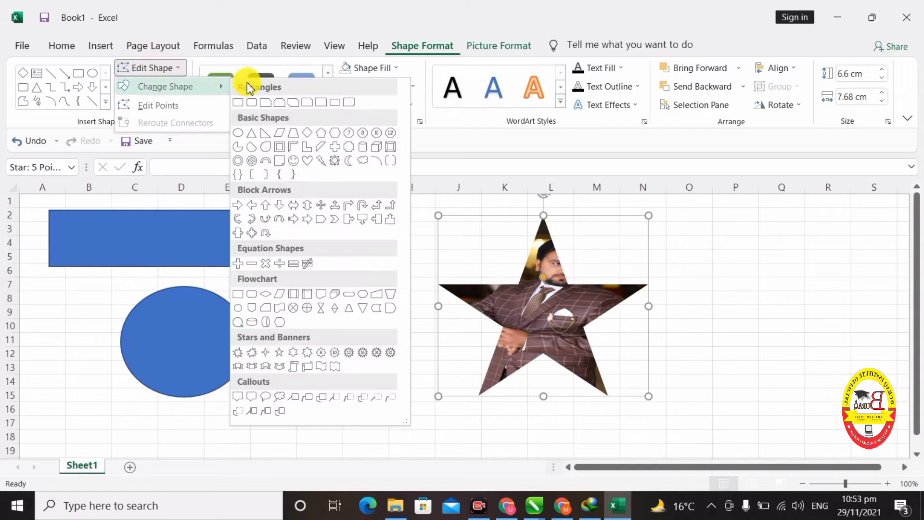
{"action": "left_click", "coordinate": [243, 103]}
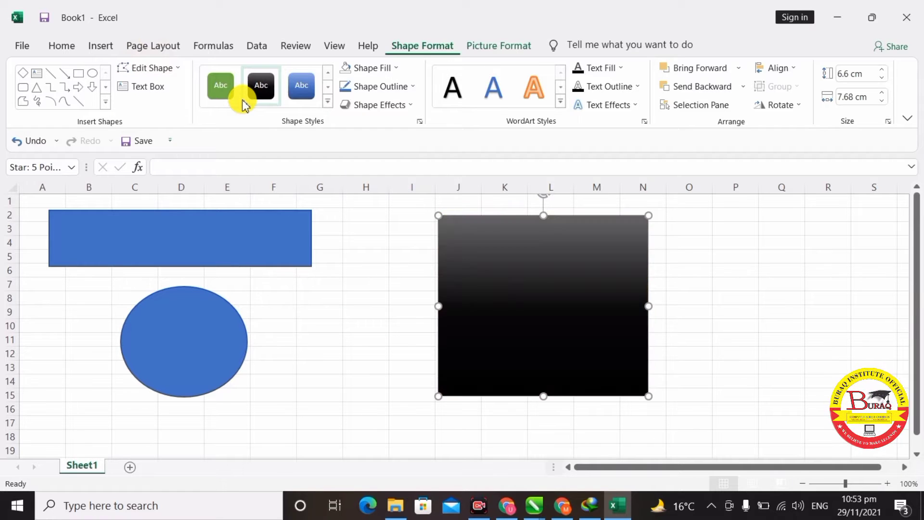
Change the picture-filled shape into a teardrop and move it to columns I to M, rows 3 to 15.
{"action": "left_click", "coordinate": [159, 68]}
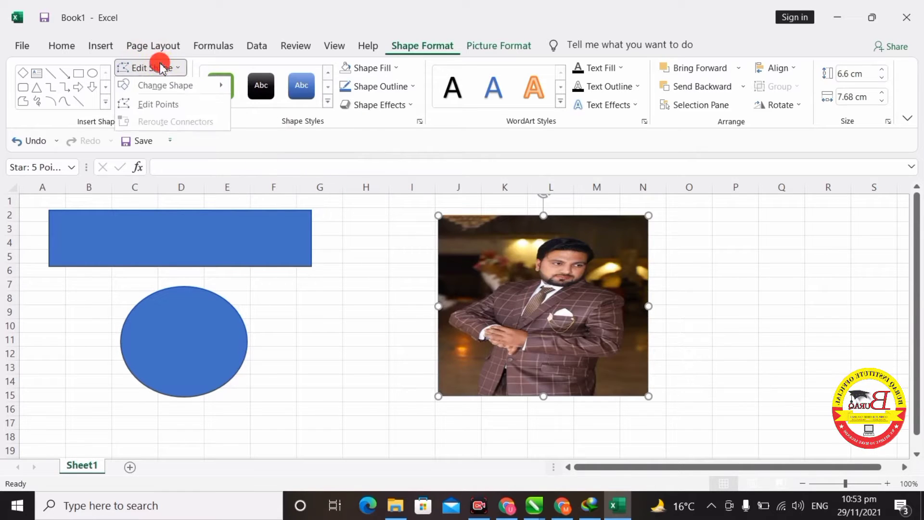
{"action": "mouse_move", "coordinate": [207, 87]}
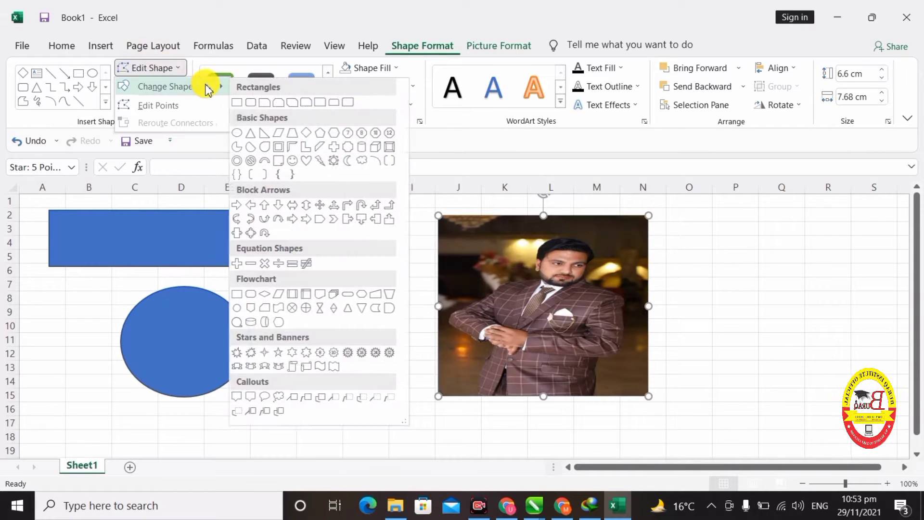
{"action": "left_click", "coordinate": [264, 150]}
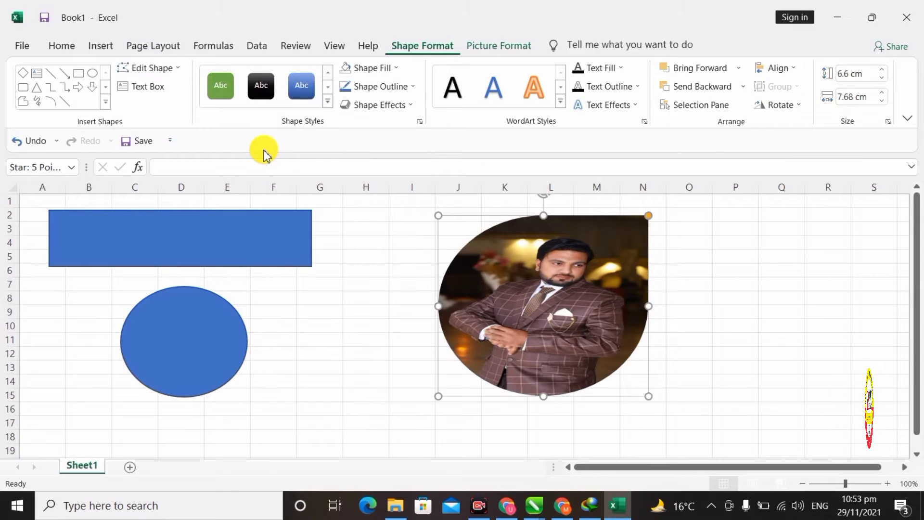
{"action": "left_click_drag", "start_coordinate": [559, 284], "coordinate": [527, 293]}
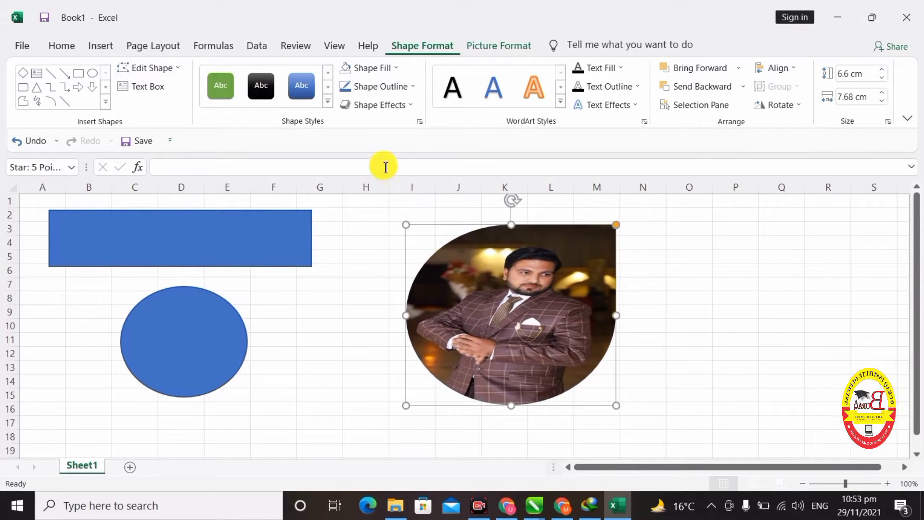
Fill the teardrop with a blue gradient from the dark variations, running from darker on the left to lighter on the right.
{"action": "left_click", "coordinate": [396, 70]}
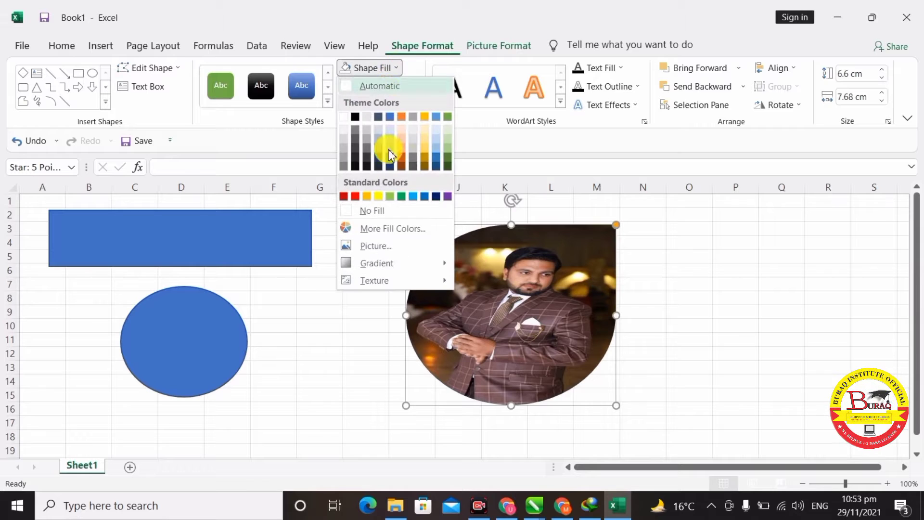
{"action": "mouse_move", "coordinate": [423, 268]}
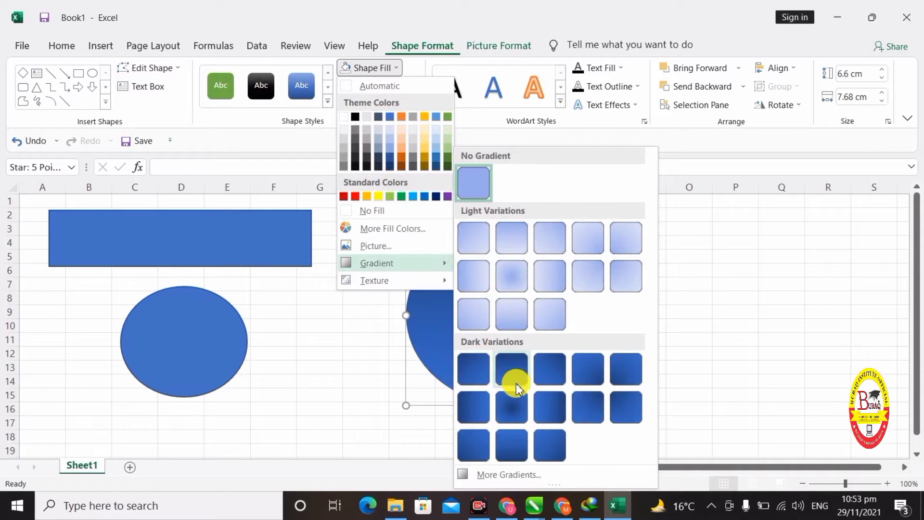
{"action": "left_click", "coordinate": [481, 408]}
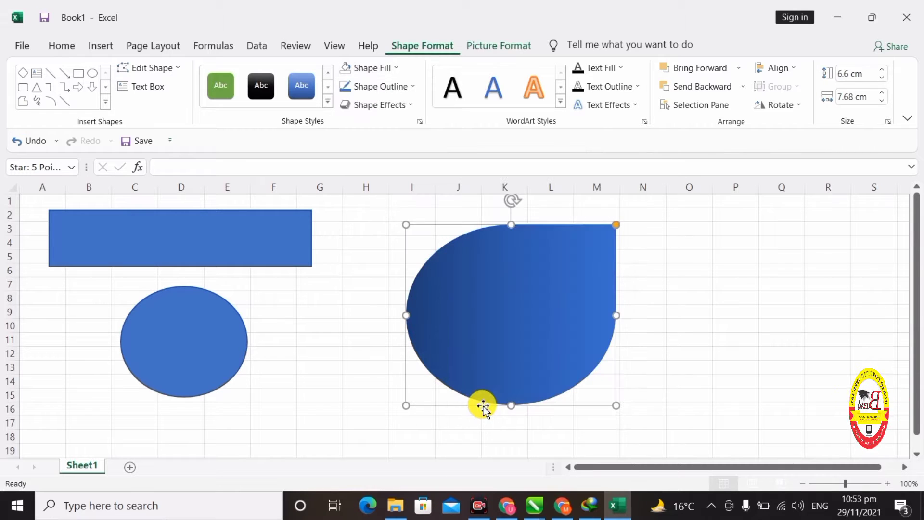
Fill the teardrop with the cork texture and move it right to columns J to N.
{"action": "left_click", "coordinate": [392, 67]}
{"action": "mouse_move", "coordinate": [422, 280]}
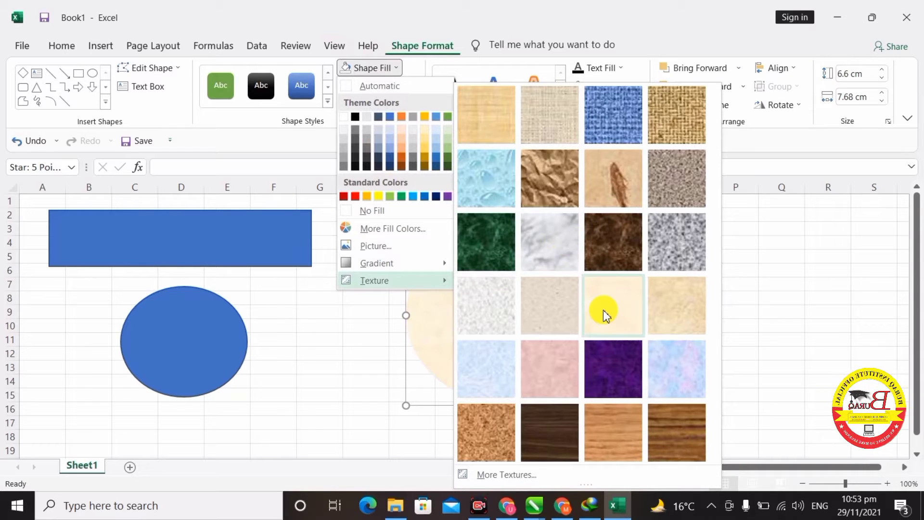
{"action": "left_click", "coordinate": [501, 430]}
{"action": "left_click_drag", "start_coordinate": [536, 330], "coordinate": [564, 330]}
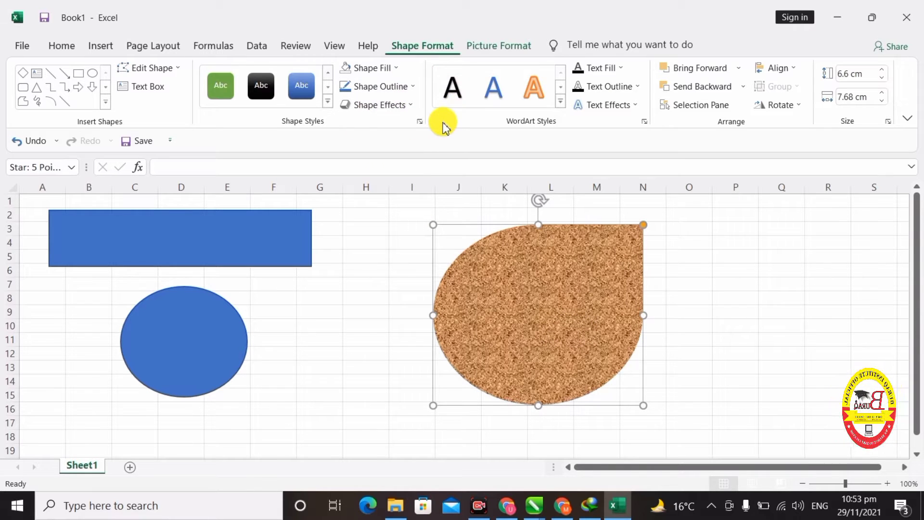
Give the cork-textured teardrop a black outline with a weight of 6 pt.
{"action": "left_click", "coordinate": [414, 88]}
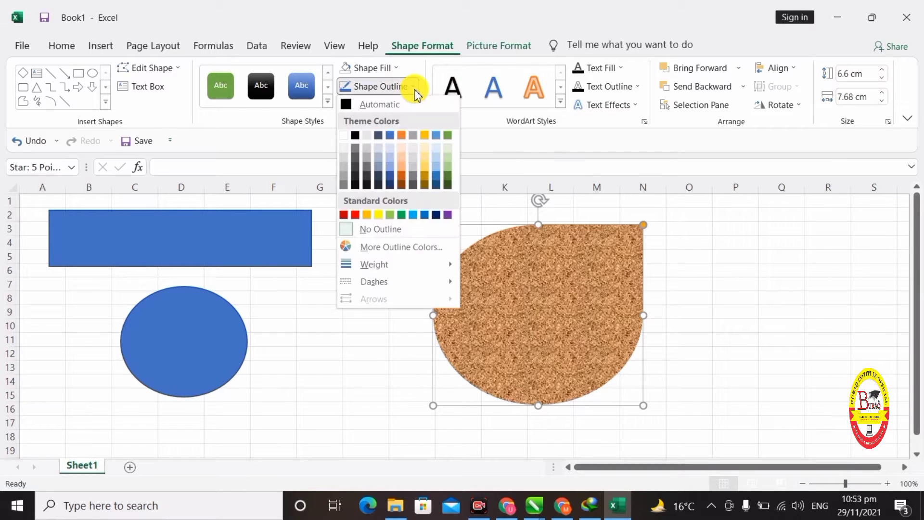
{"action": "left_click", "coordinate": [354, 136]}
{"action": "left_click", "coordinate": [403, 87]}
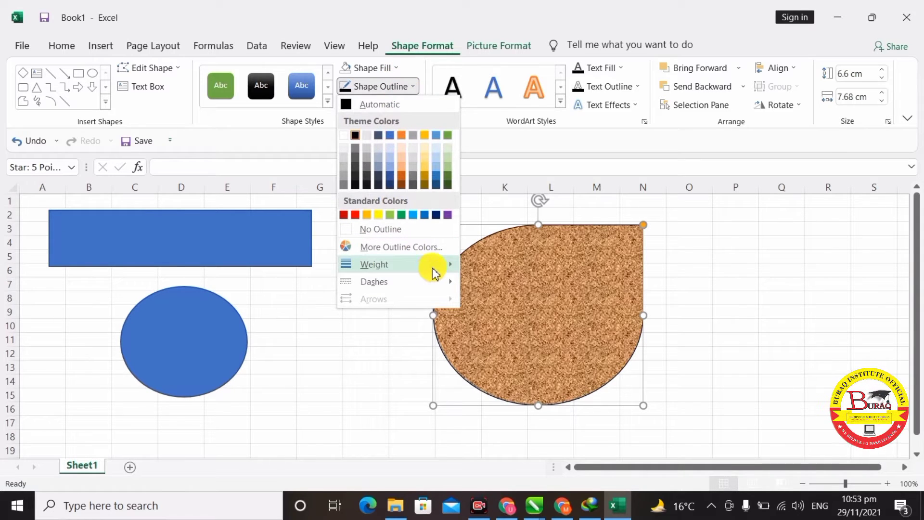
{"action": "mouse_move", "coordinate": [451, 264]}
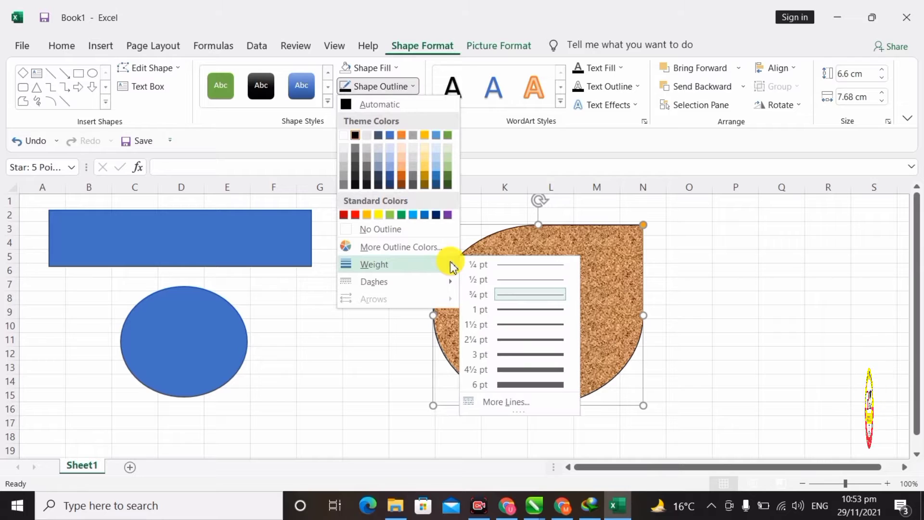
{"action": "left_click", "coordinate": [531, 386]}
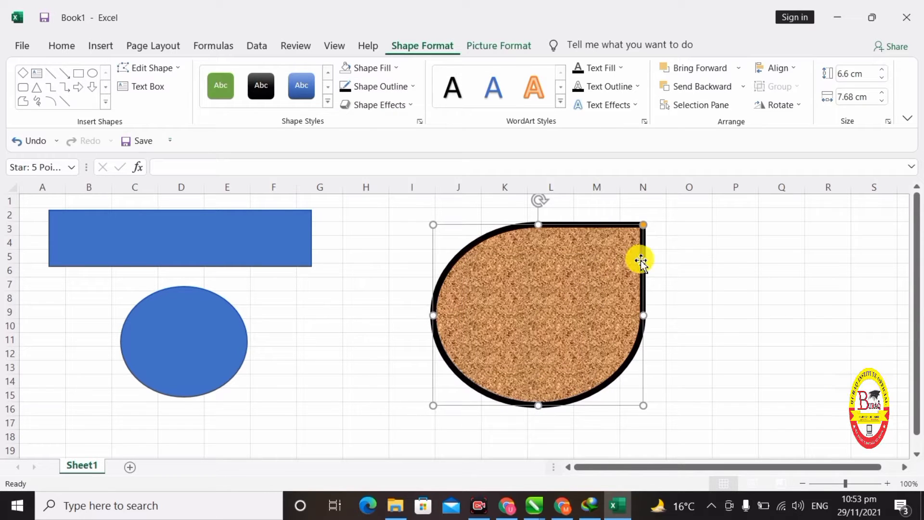
Recolour the teardrop's outline gold and switch it to a darker gold shade.
{"action": "left_click", "coordinate": [397, 87]}
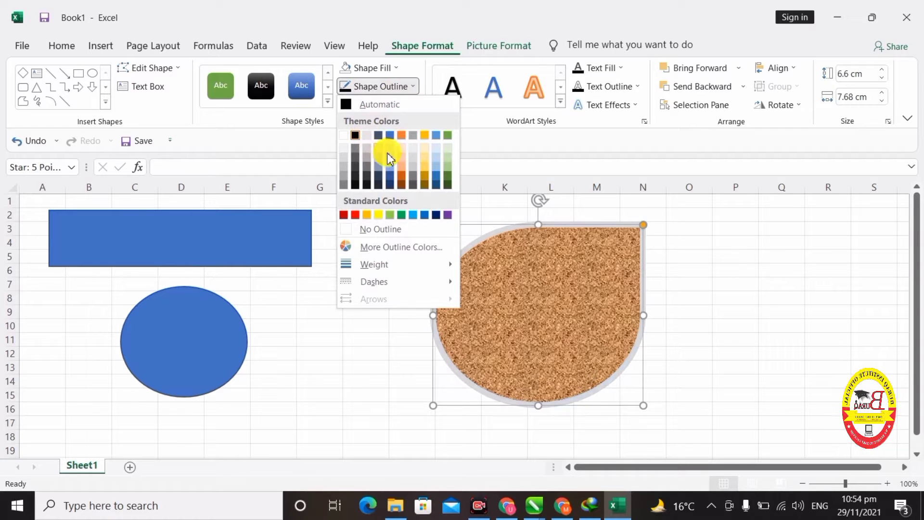
{"action": "left_click", "coordinate": [423, 134]}
{"action": "left_click", "coordinate": [393, 87]}
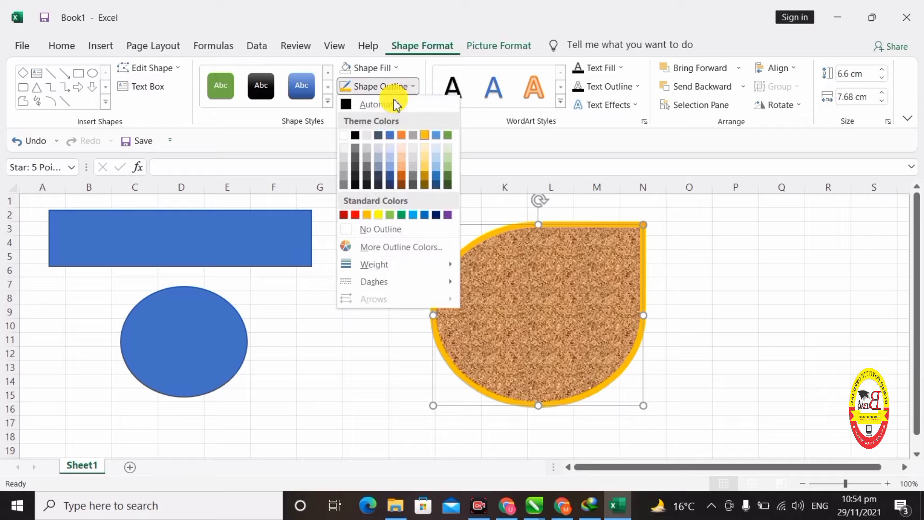
{"action": "left_click", "coordinate": [424, 177]}
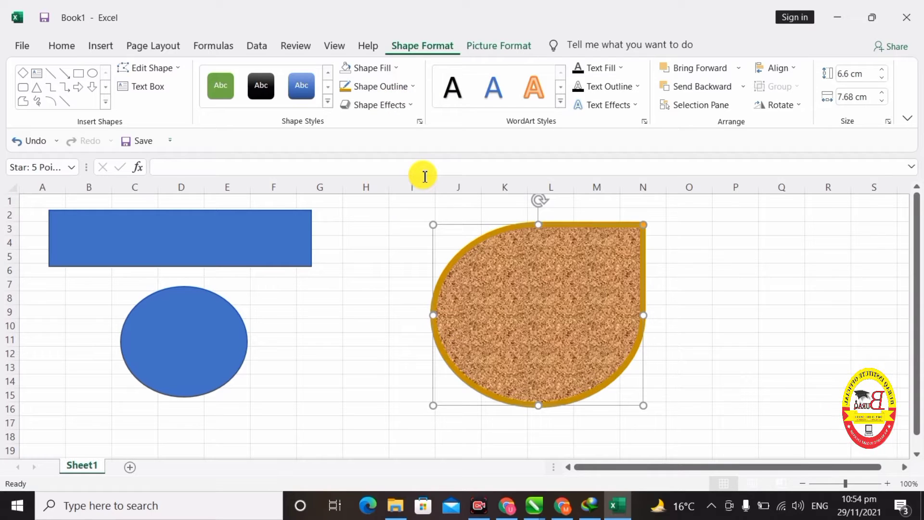
Give the teardrop's outline a dotted dash style and a teal colour.
{"action": "left_click", "coordinate": [403, 87]}
{"action": "mouse_move", "coordinate": [405, 288]}
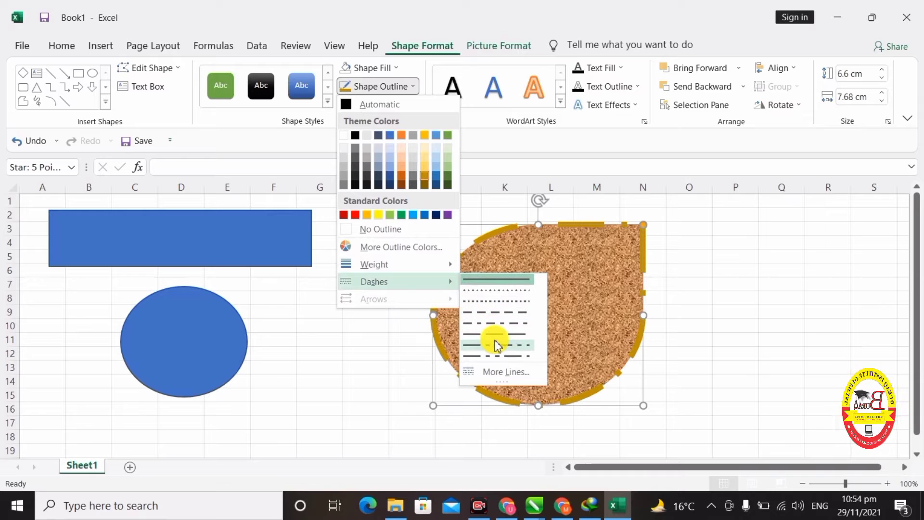
{"action": "left_click", "coordinate": [503, 292]}
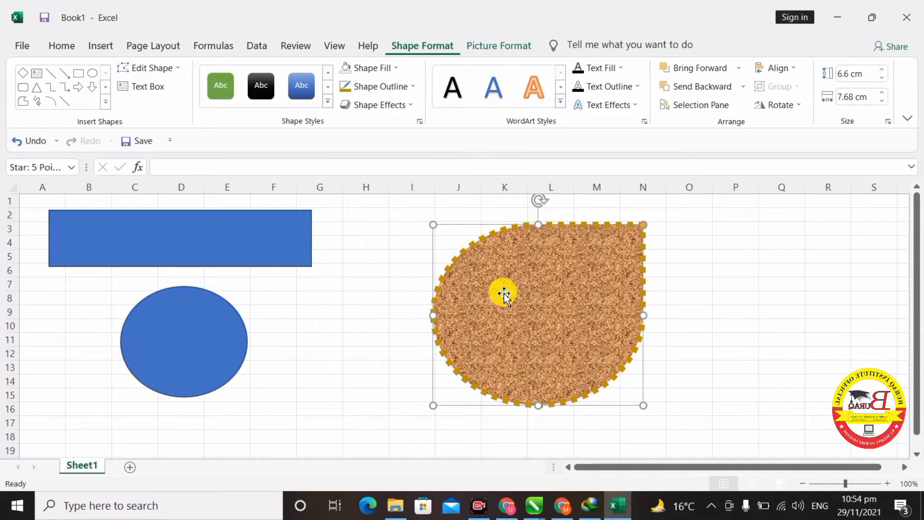
{"action": "left_click", "coordinate": [388, 91]}
{"action": "left_click", "coordinate": [411, 213]}
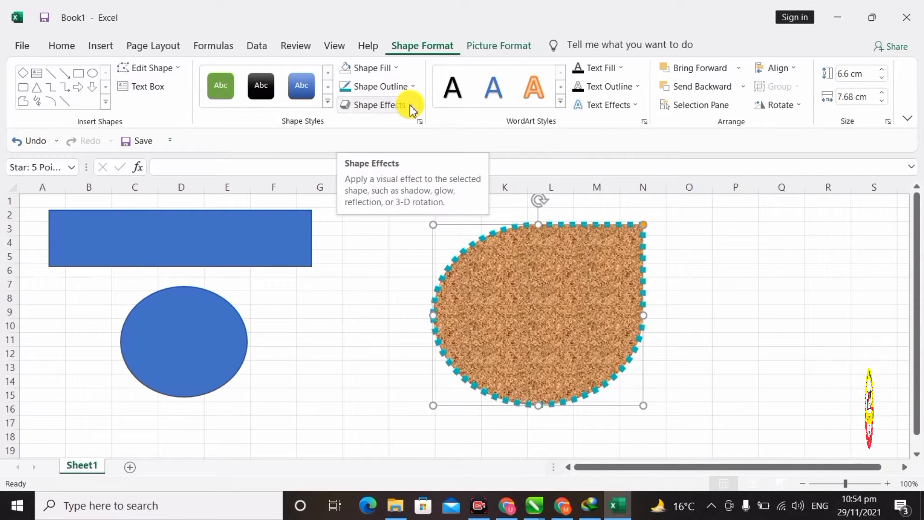
Apply a centred outer shadow and a narrow, upward-slanting 3-D rotation preset to the cork teardrop.
{"action": "left_click", "coordinate": [412, 106]}
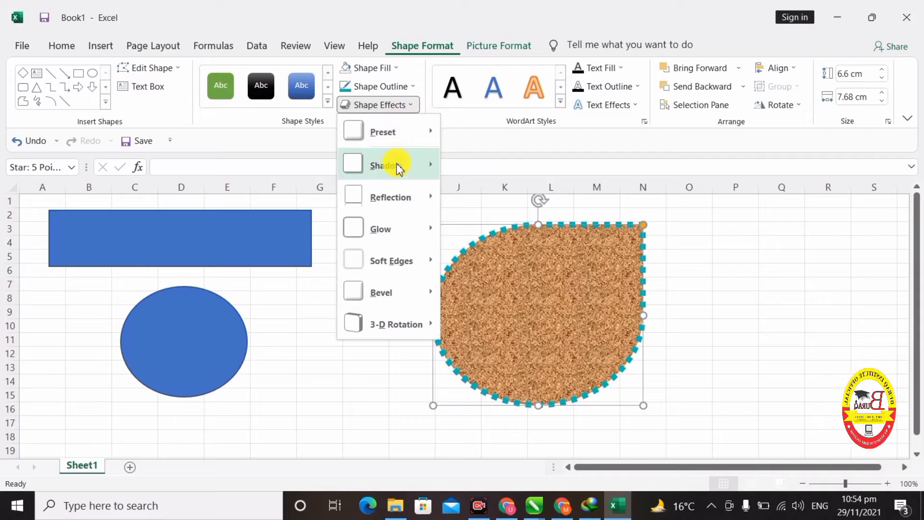
{"action": "mouse_move", "coordinate": [397, 172]}
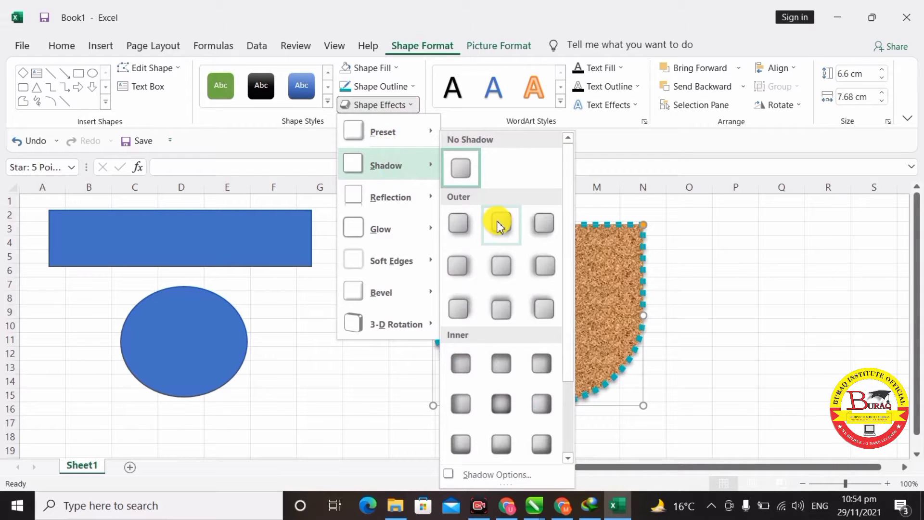
{"action": "left_click", "coordinate": [491, 267]}
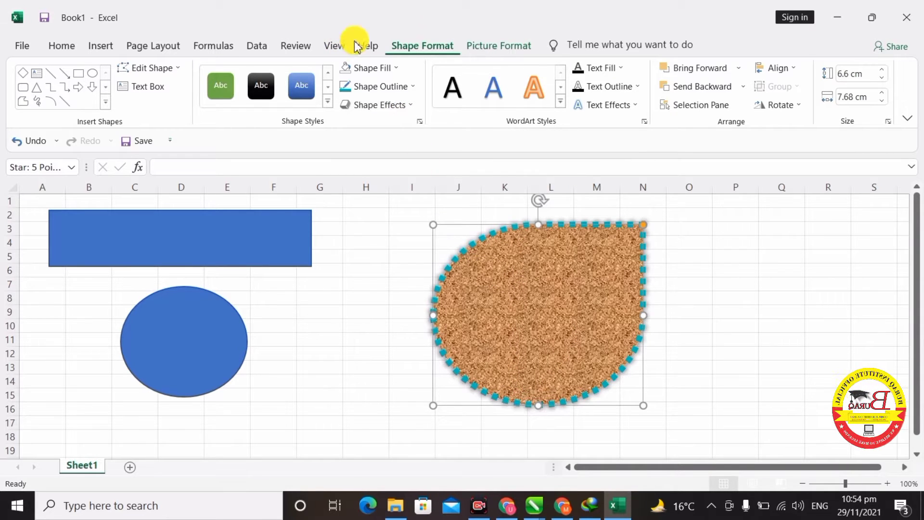
{"action": "left_click", "coordinate": [402, 107]}
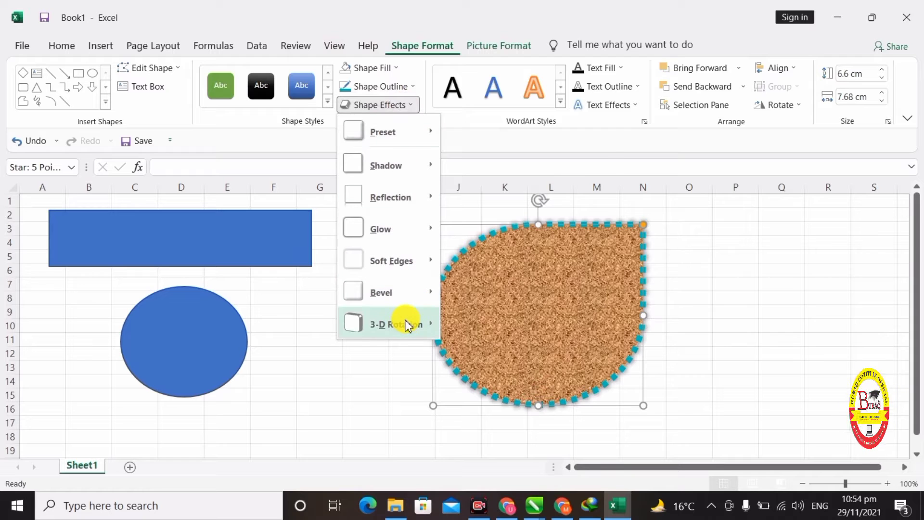
{"action": "mouse_move", "coordinate": [411, 322]}
{"action": "left_click", "coordinate": [466, 312]}
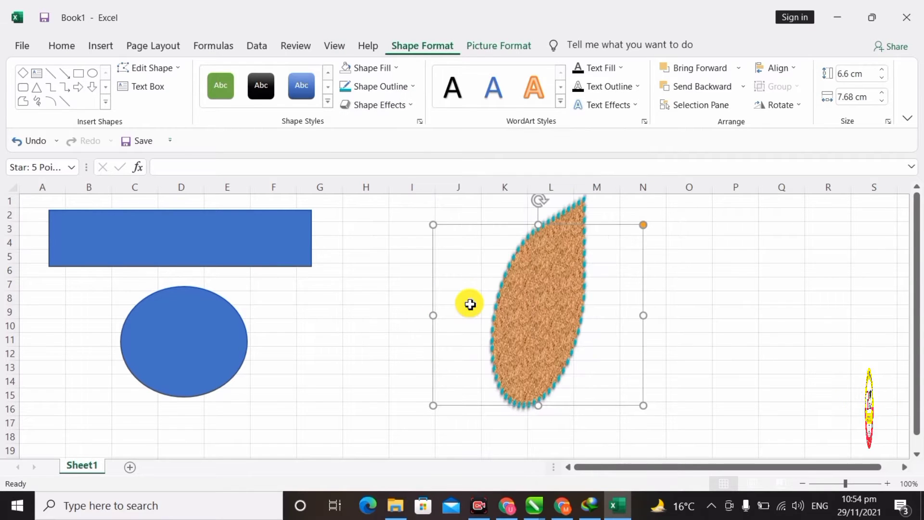
Apply a glow variation and a reflection from the top row of reflection variations to the rotated teardrop.
{"action": "left_click", "coordinate": [405, 106]}
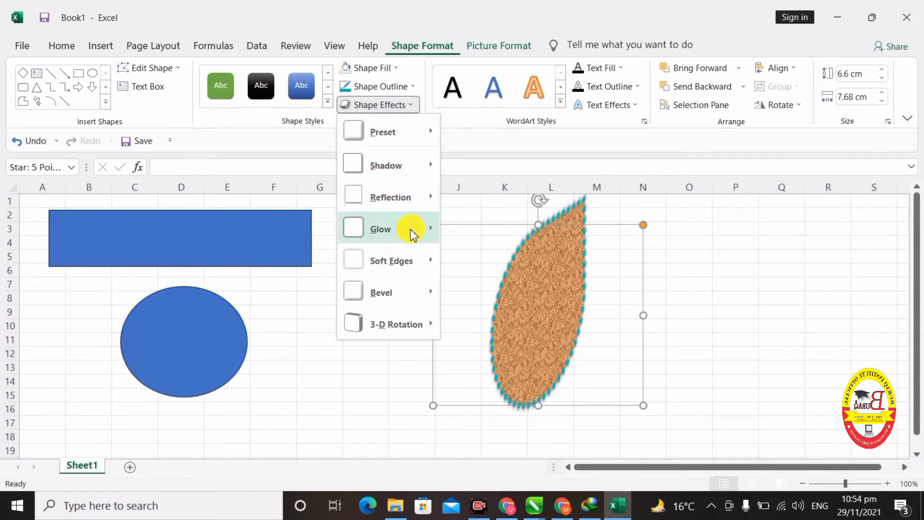
{"action": "mouse_move", "coordinate": [435, 226]}
{"action": "left_click", "coordinate": [497, 311]}
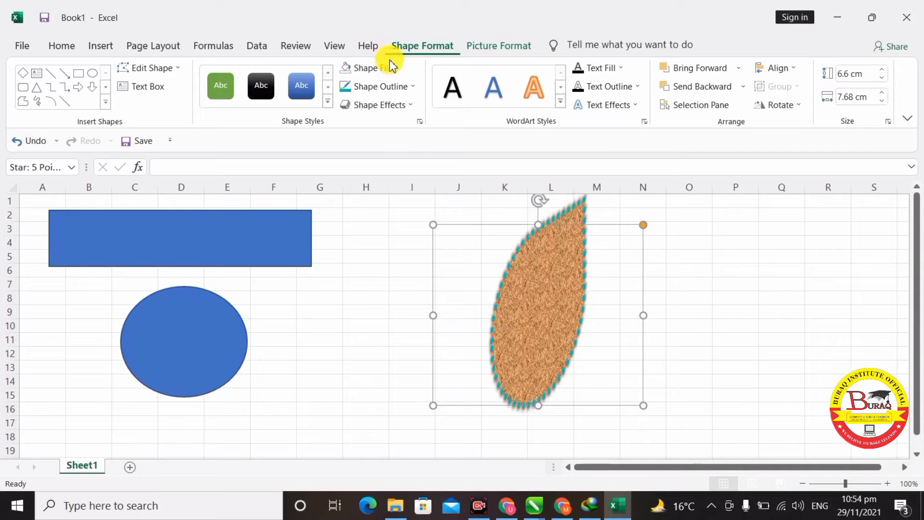
{"action": "left_click", "coordinate": [401, 107]}
{"action": "mouse_move", "coordinate": [409, 205]}
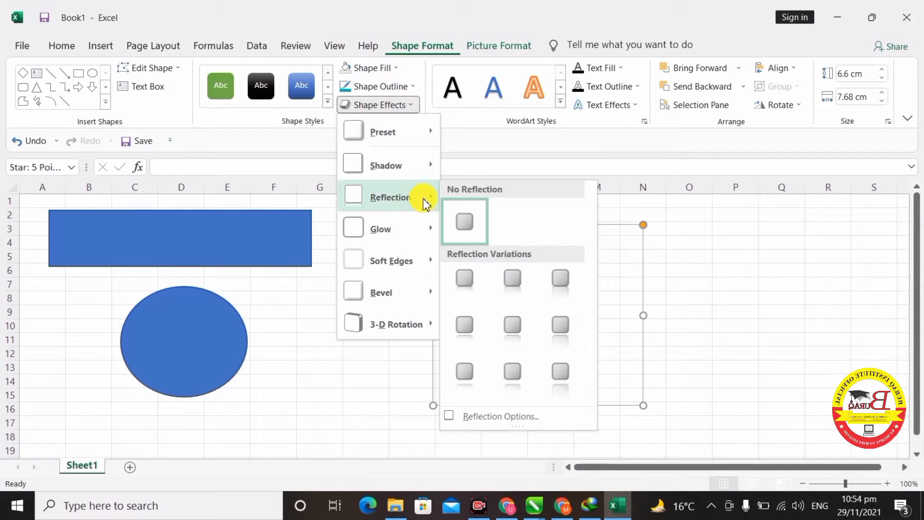
{"action": "left_click", "coordinate": [513, 284]}
Move the reflected teardrop to columns L to P, rows 2 to 15.
{"action": "left_click_drag", "start_coordinate": [516, 289], "coordinate": [494, 338]}
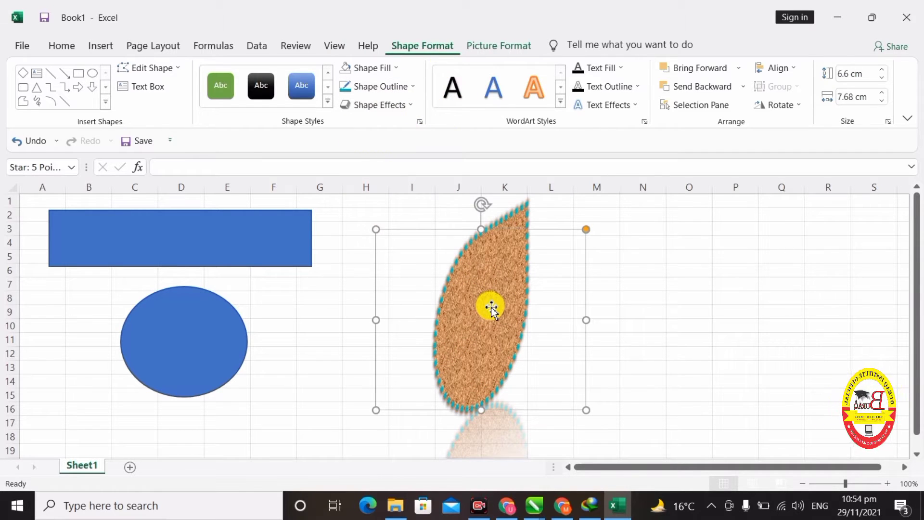
{"action": "key", "text": "ctrl+z"}
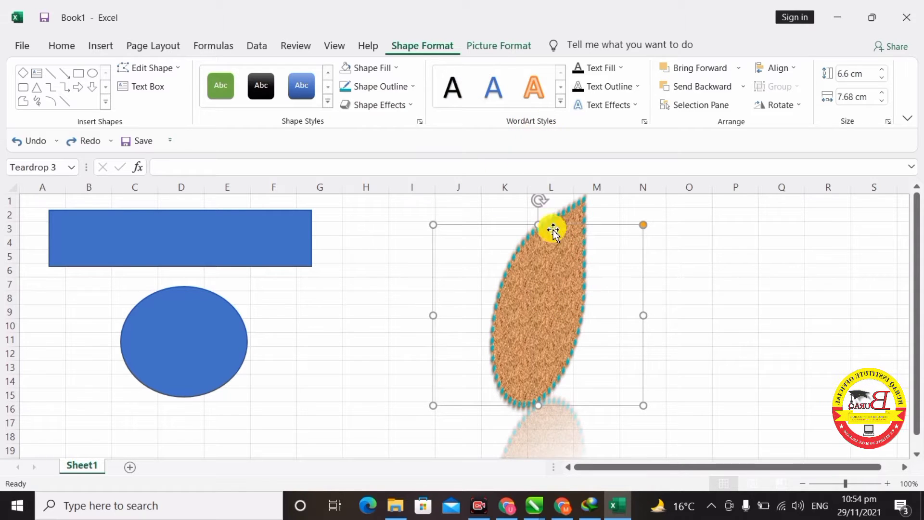
{"action": "left_click_drag", "start_coordinate": [560, 236], "coordinate": [669, 224]}
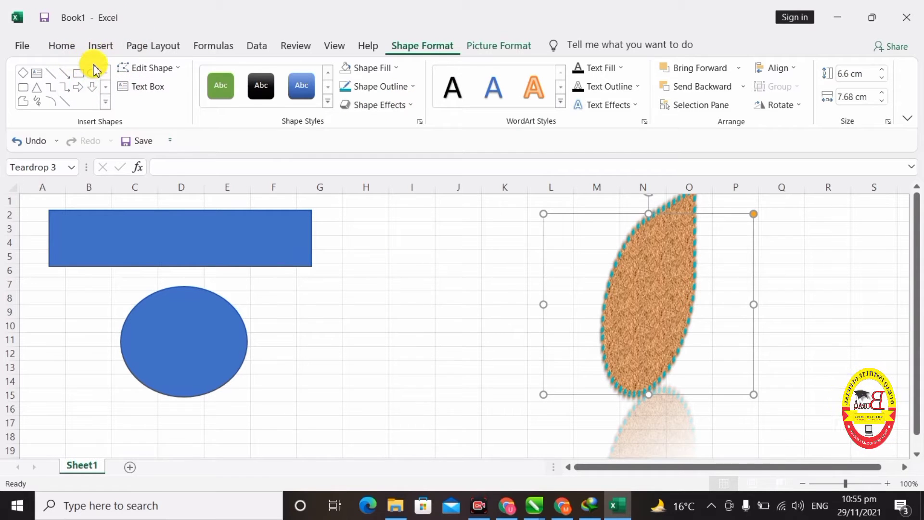
Draw a rectangle about 9.2 cm wide and 1.4 cm high across columns F to K and enter the text Buraq Institute.
{"action": "left_click", "coordinate": [79, 73]}
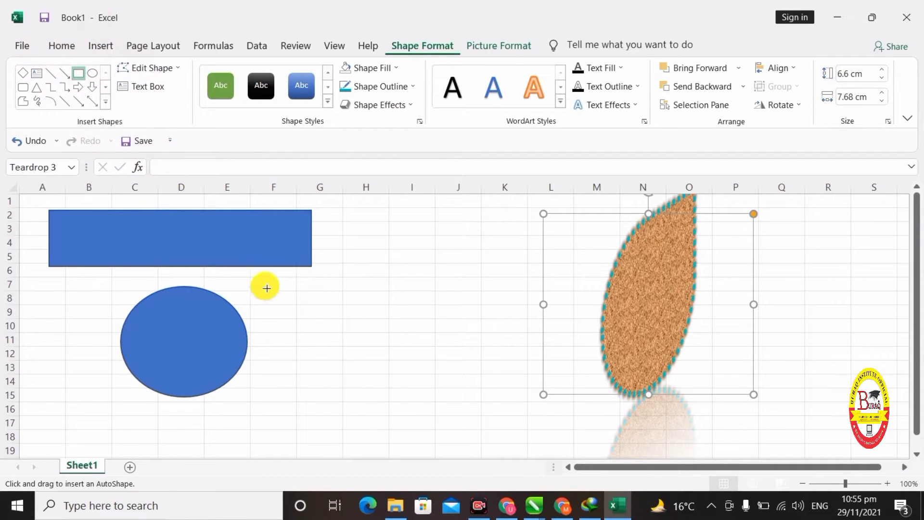
{"action": "left_click_drag", "start_coordinate": [258, 278], "coordinate": [509, 317]}
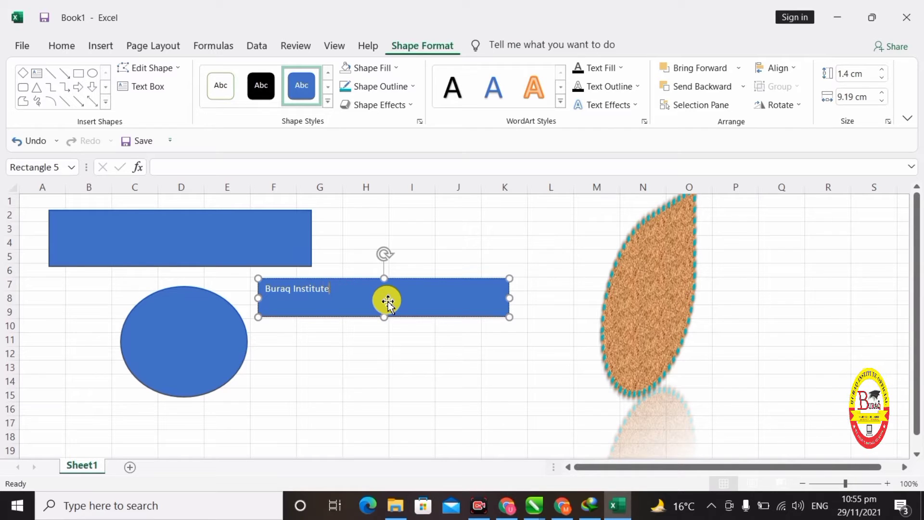
Enlarge the Buraq Institute text in the new rectangle to font size 28.
{"action": "triple_click", "coordinate": [392, 306]}
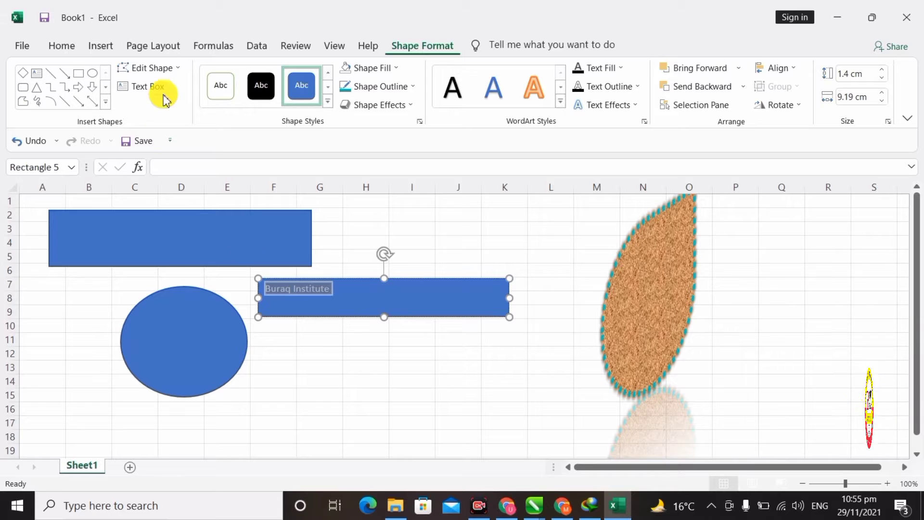
{"action": "left_click", "coordinate": [51, 48]}
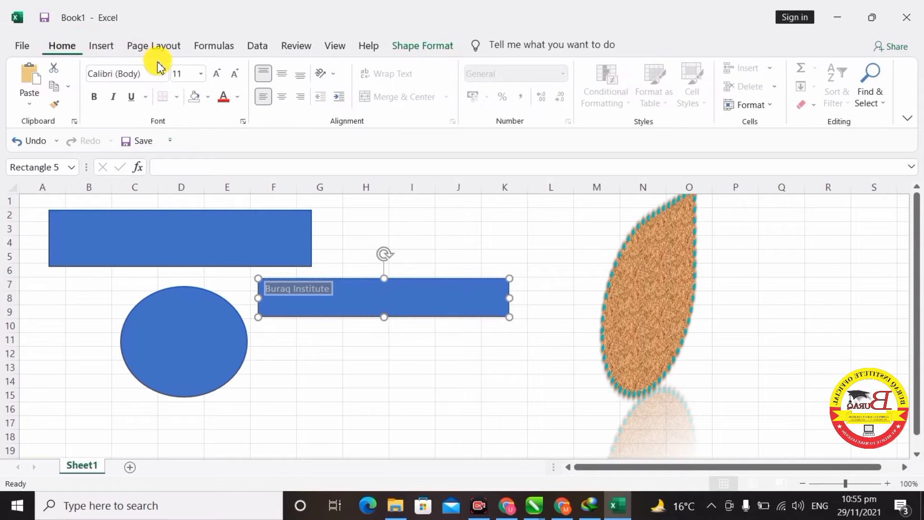
{"action": "left_click", "coordinate": [218, 74]}
{"action": "left_click", "coordinate": [217, 74]}
{"action": "left_click", "coordinate": [217, 74]}
{"action": "left_click", "coordinate": [217, 73]}
{"action": "left_click", "coordinate": [218, 74]}
{"action": "left_click", "coordinate": [217, 73]}
{"action": "left_click", "coordinate": [217, 73]}
{"action": "left_click", "coordinate": [217, 74]}
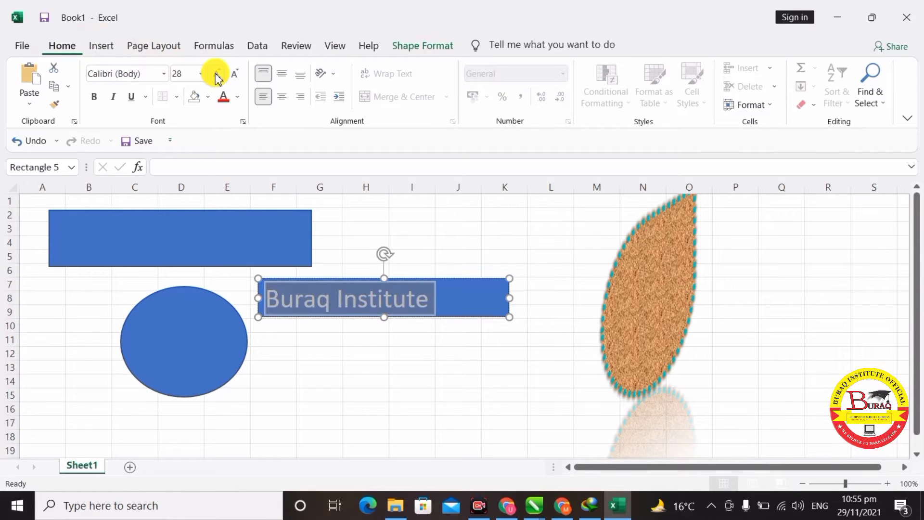
Apply the dark blue patterned WordArt style to Buraq Institute and move its rectangle to columns G to L, rows 6 to 8.
{"action": "left_click", "coordinate": [422, 49]}
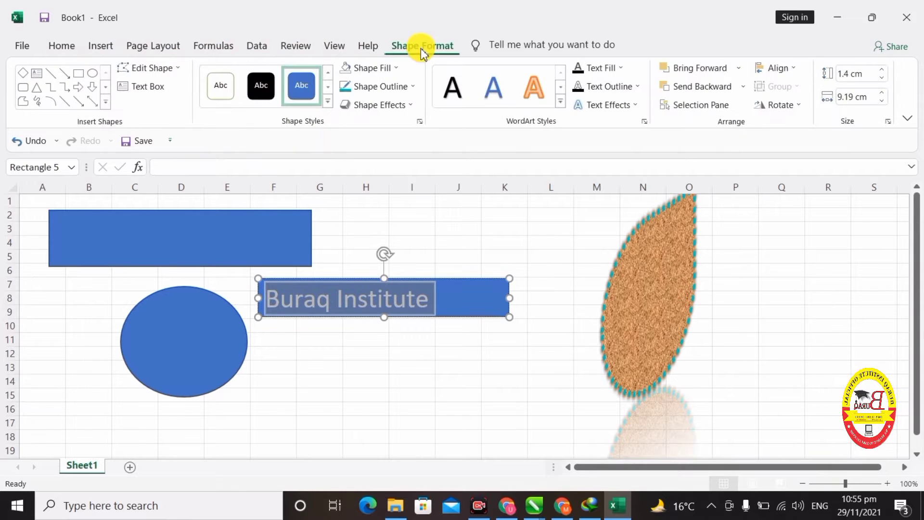
{"action": "left_click", "coordinate": [561, 88]}
{"action": "left_click", "coordinate": [562, 106]}
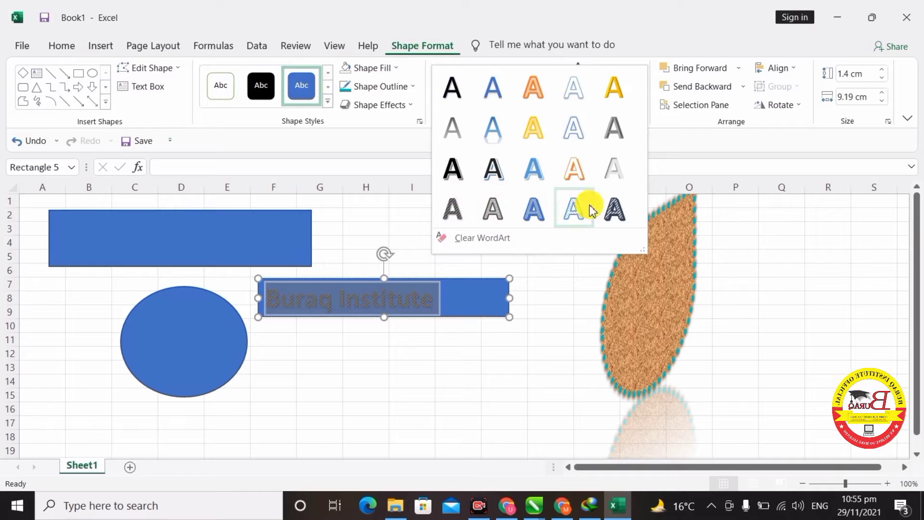
{"action": "left_click", "coordinate": [611, 208]}
{"action": "left_click", "coordinate": [434, 307]}
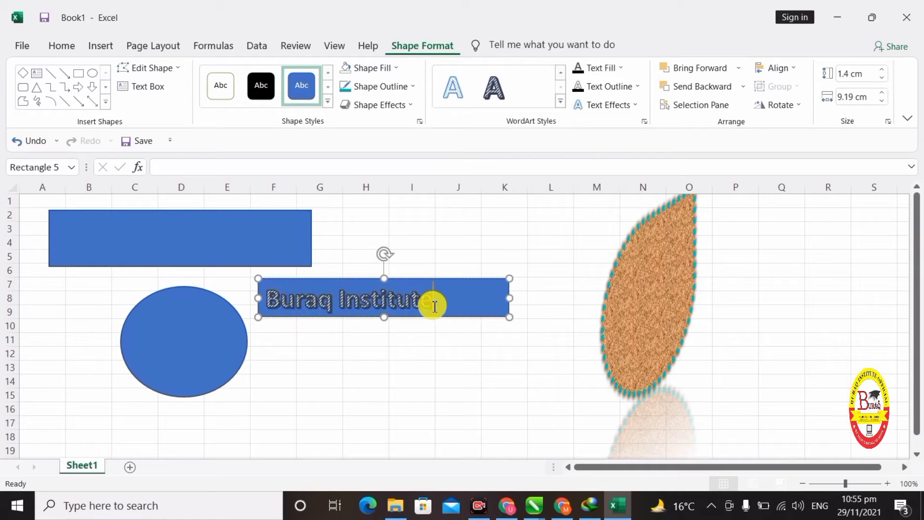
{"action": "left_click_drag", "start_coordinate": [442, 304], "coordinate": [494, 289]}
Fill the Buraq Institute text with the standard red colour.
{"action": "triple_click", "coordinate": [475, 287]}
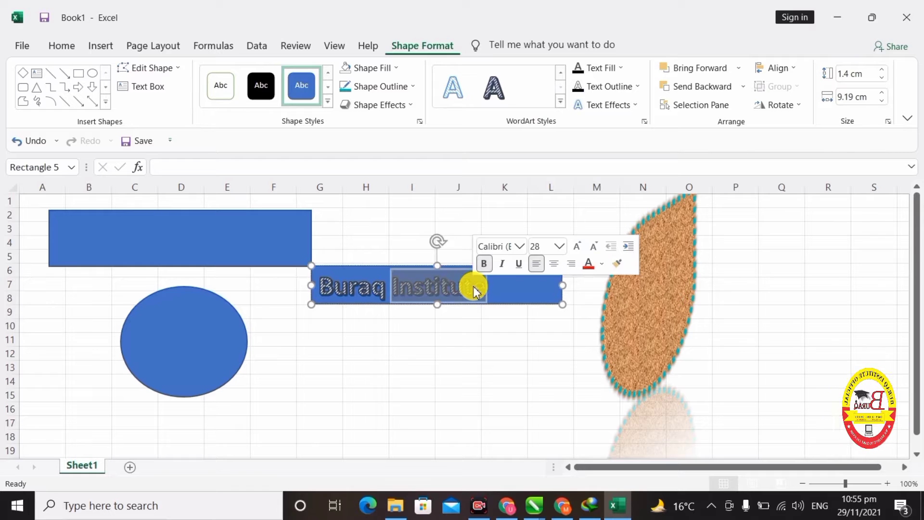
{"action": "left_click", "coordinate": [620, 68]}
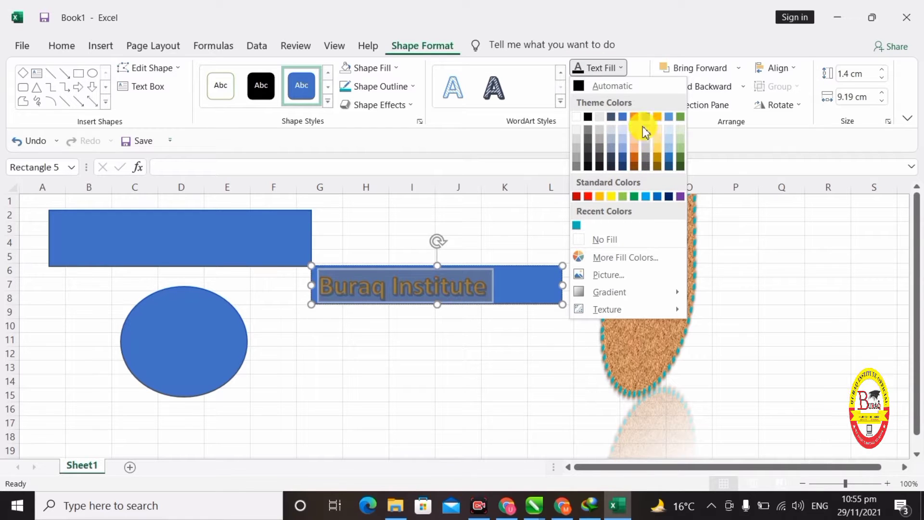
{"action": "left_click", "coordinate": [588, 197]}
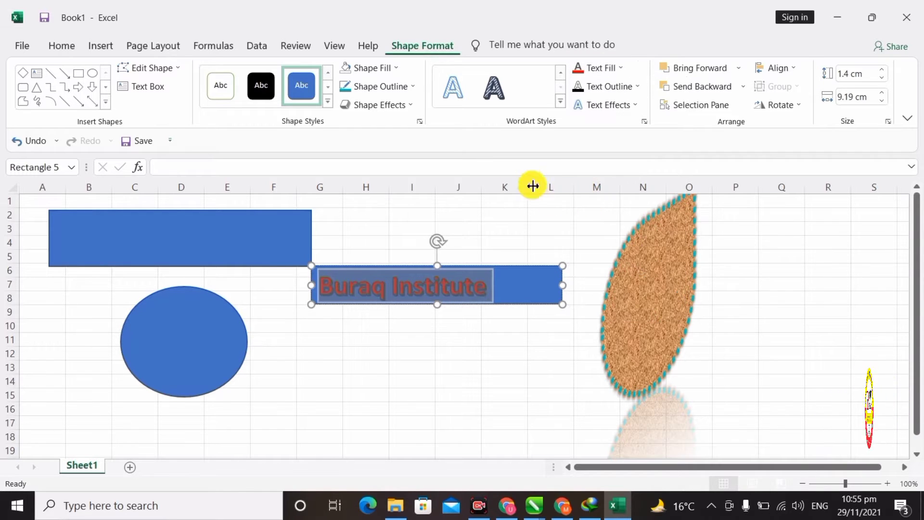
{"action": "left_click", "coordinate": [557, 218]}
Outline the Buraq Institute text in black with a 1 pt line weight.
{"action": "left_click", "coordinate": [498, 292]}
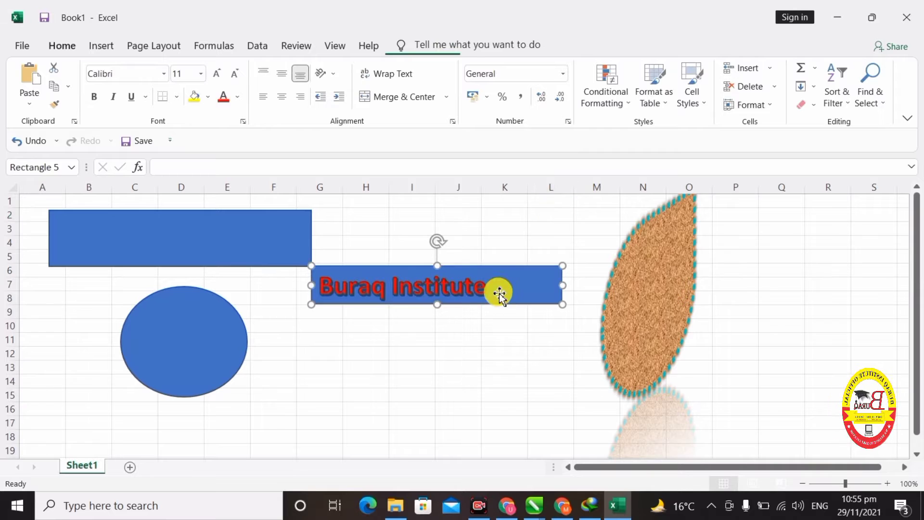
{"action": "triple_click", "coordinate": [479, 292]}
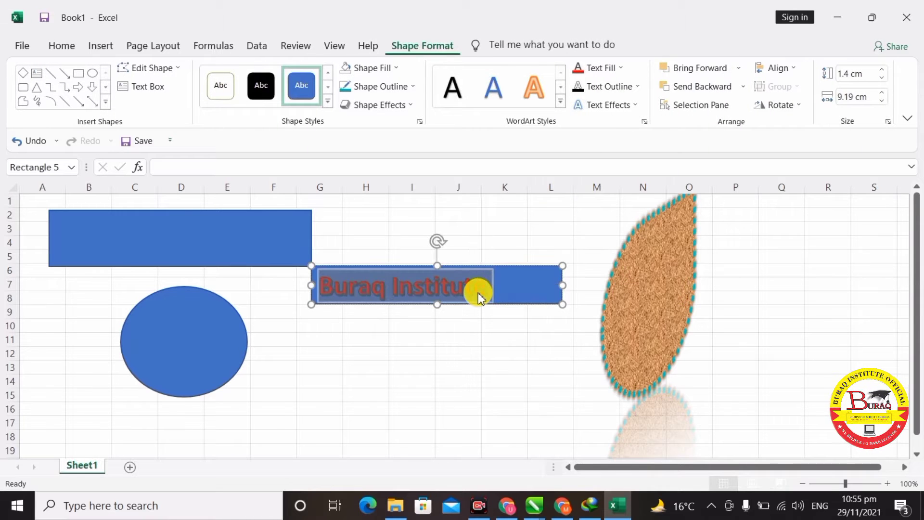
{"action": "left_click", "coordinate": [616, 92]}
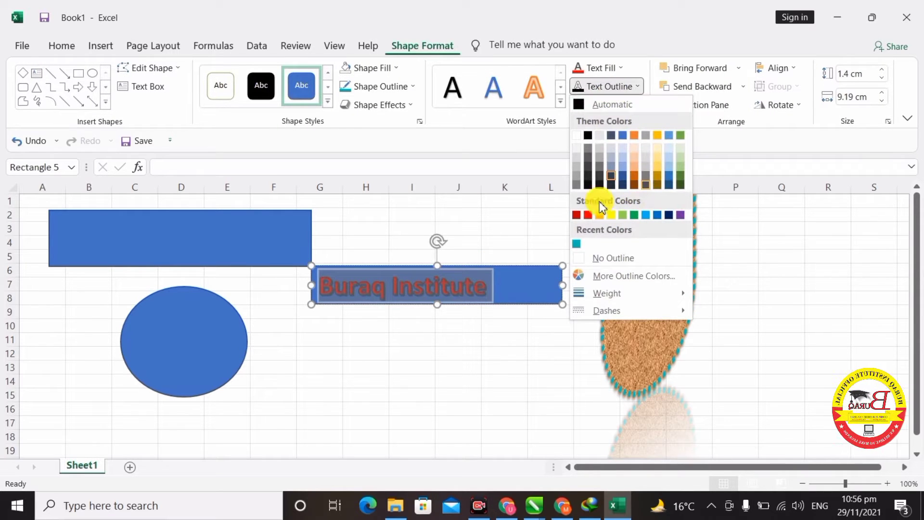
{"action": "left_click", "coordinate": [588, 135]}
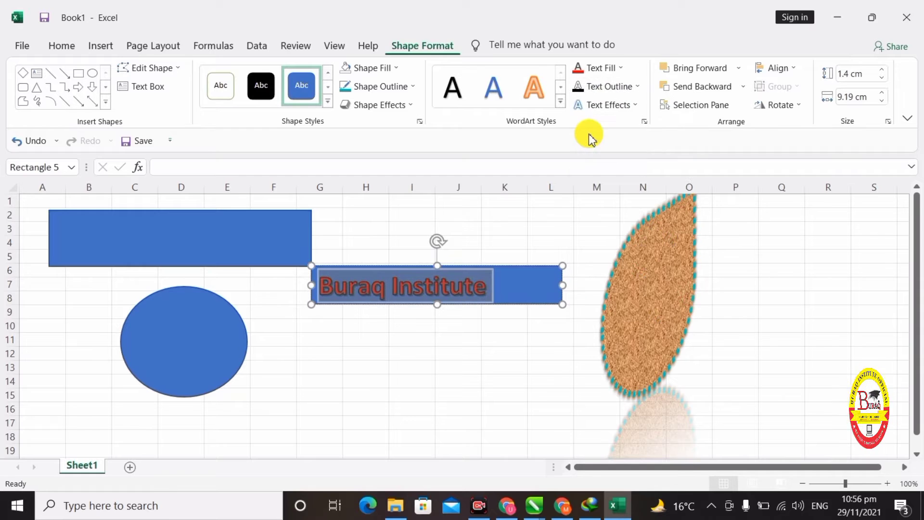
{"action": "left_click", "coordinate": [612, 89]}
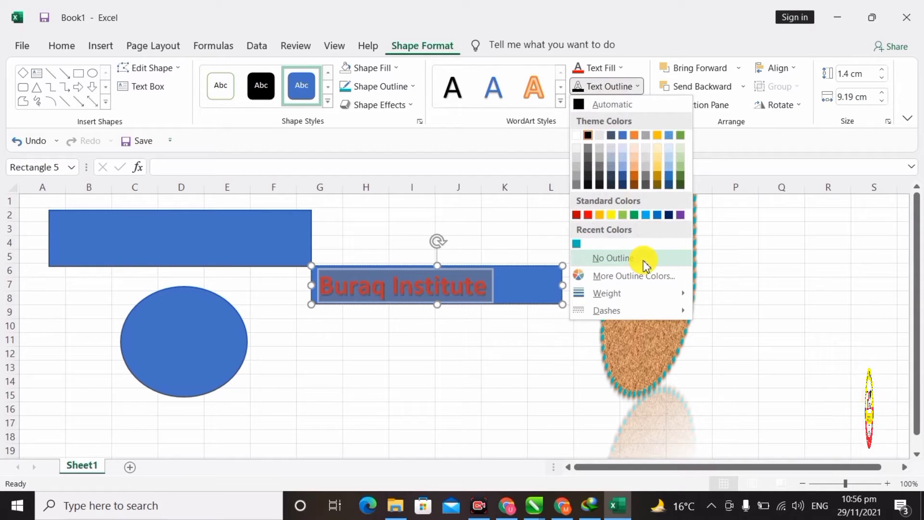
{"action": "mouse_move", "coordinate": [667, 302]}
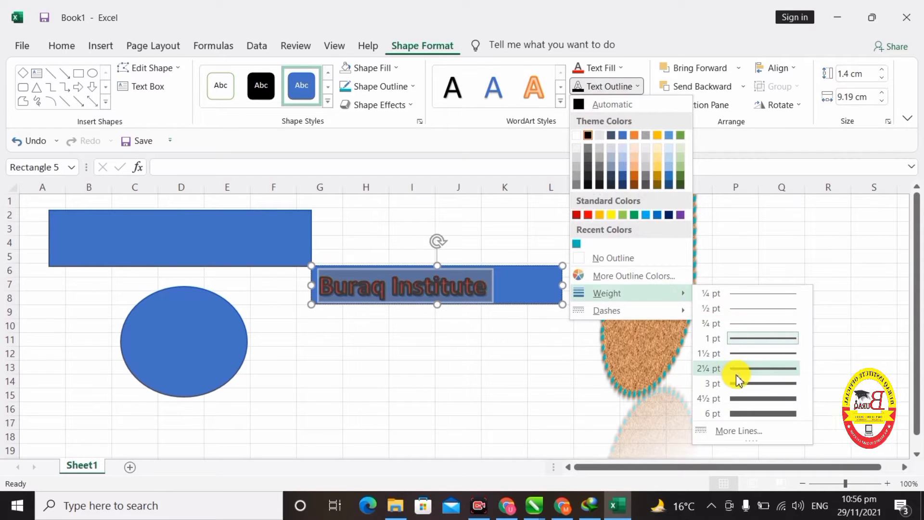
{"action": "left_click", "coordinate": [747, 338]}
{"action": "left_click", "coordinate": [612, 87]}
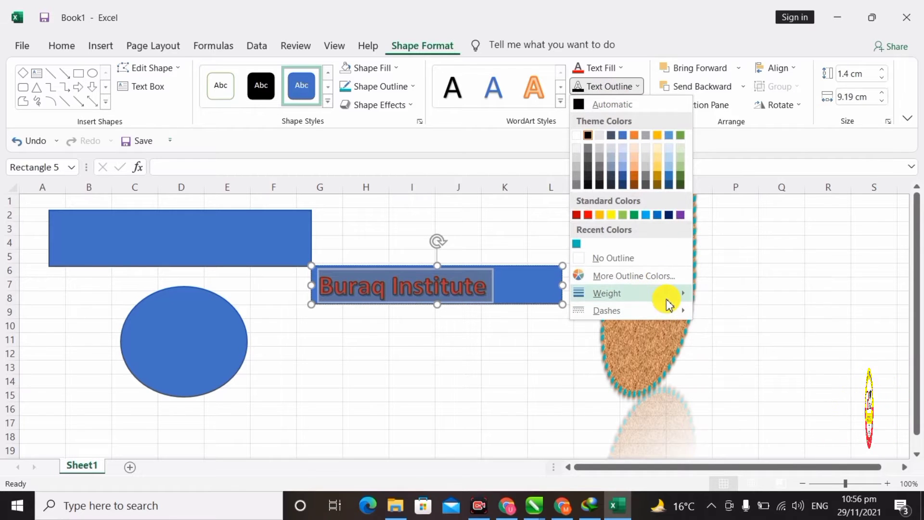
{"action": "mouse_move", "coordinate": [673, 310]}
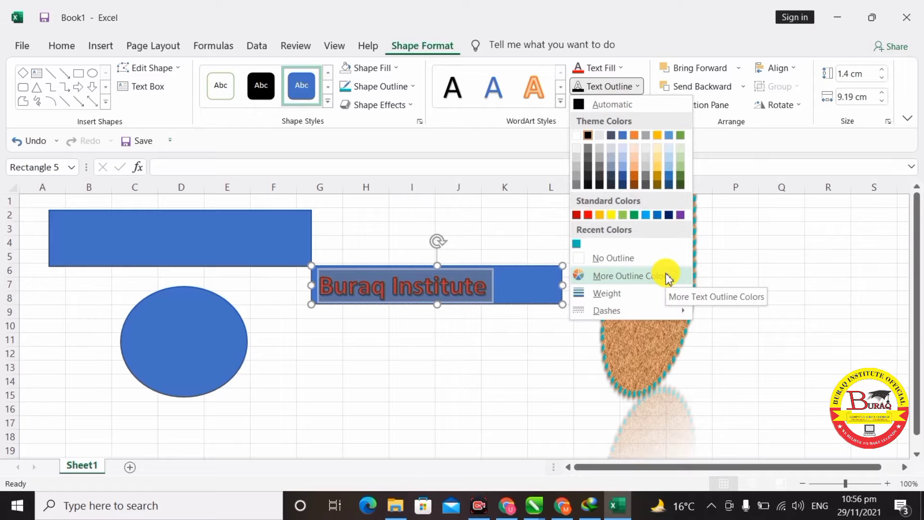
{"action": "left_click", "coordinate": [614, 86]}
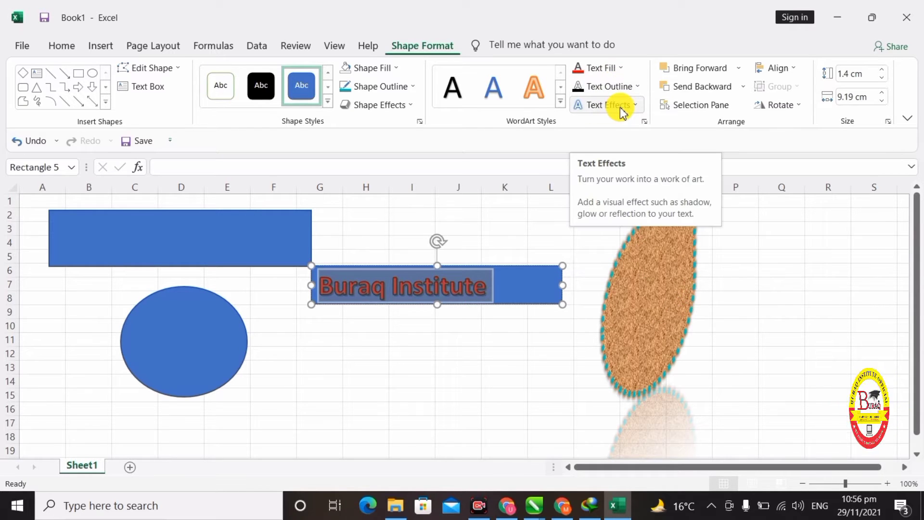
Apply the warp transform with taller middle letters to Buraq Institute and enlarge its rectangle to about 9.57 cm wide and 1.88 cm high.
{"action": "left_click", "coordinate": [620, 107]}
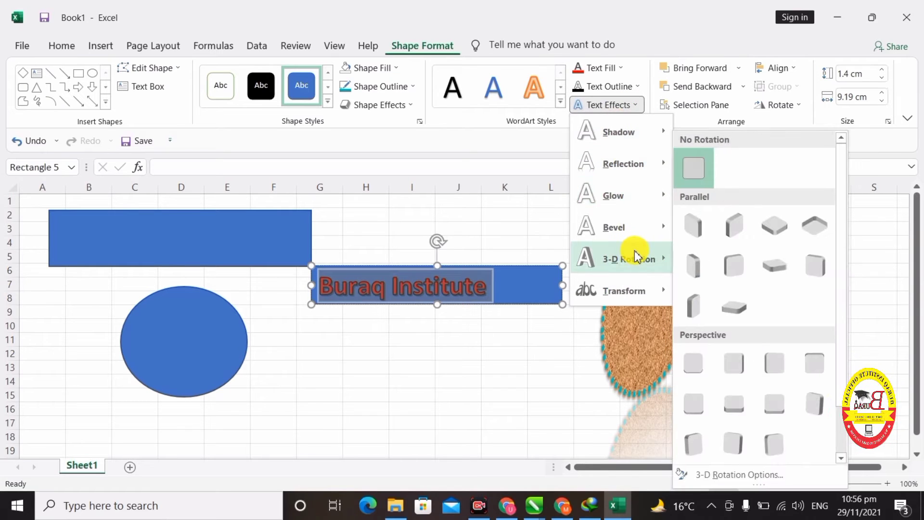
{"action": "mouse_move", "coordinate": [631, 289]}
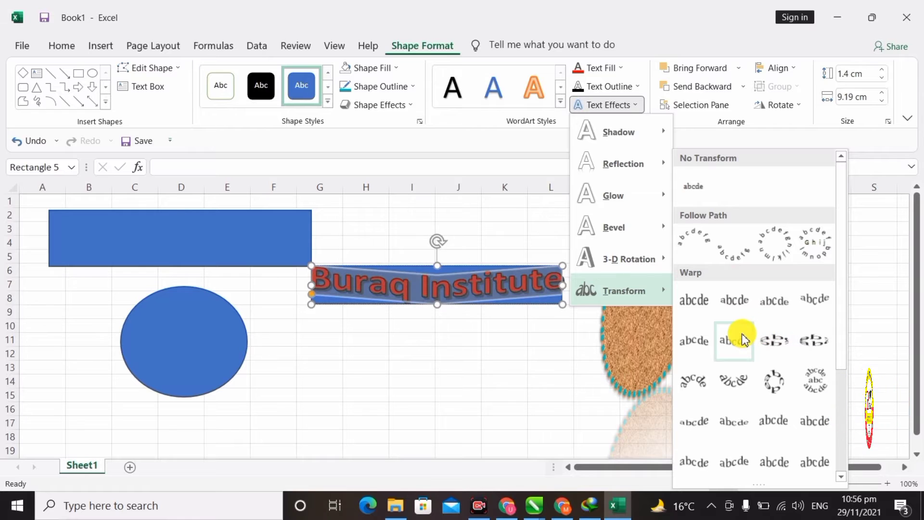
{"action": "left_click", "coordinate": [740, 306]}
{"action": "left_click", "coordinate": [536, 355]}
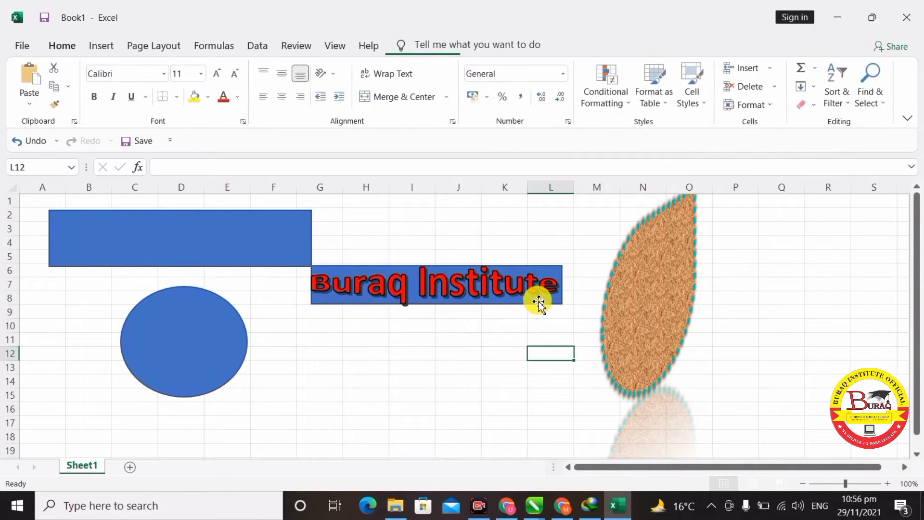
{"action": "left_click", "coordinate": [551, 285]}
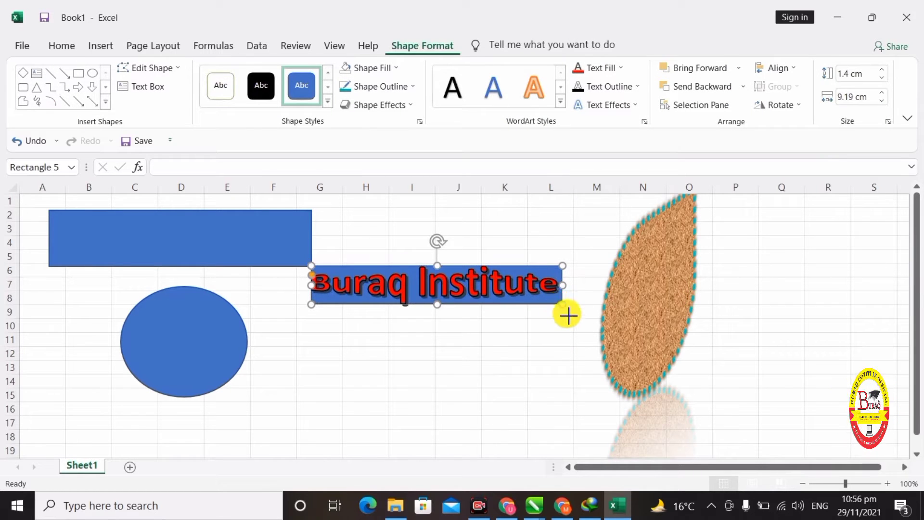
{"action": "left_click_drag", "start_coordinate": [568, 315], "coordinate": [572, 317]}
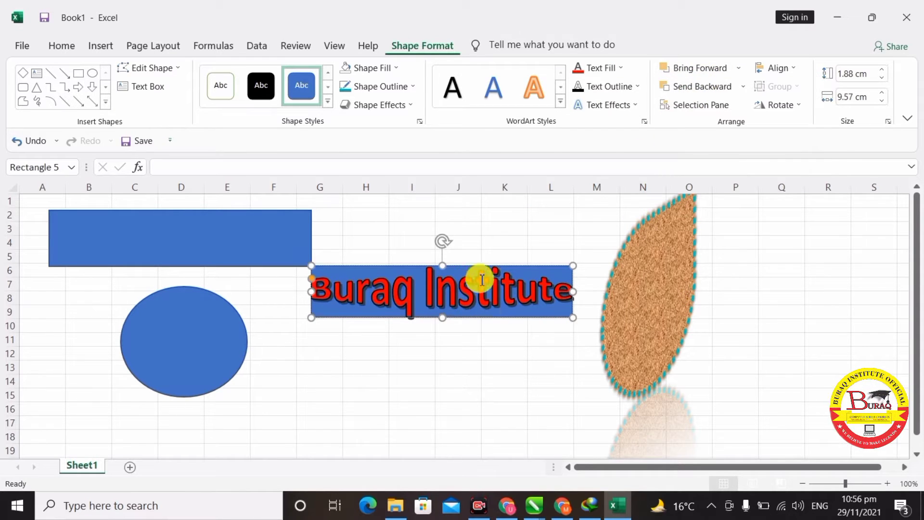
Delete the Buraq Institute rectangle and the textured teardrop shape from the sheet.
{"action": "mouse_move", "coordinate": [444, 246]}
{"action": "left_mouse_down"}
{"action": "mouse_move", "coordinate": [433, 247]}
{"action": "mouse_move", "coordinate": [439, 242]}
{"action": "left_mouse_up"}
{"action": "key", "text": "Delete"}
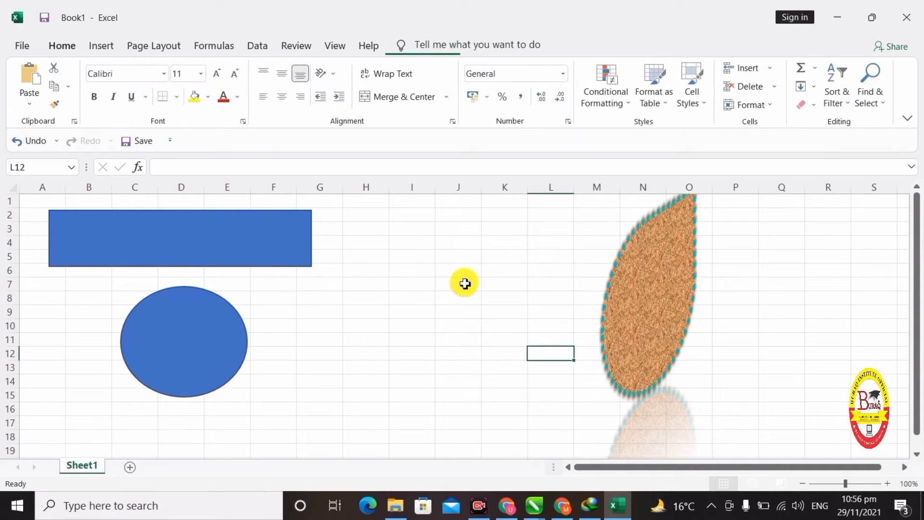
{"action": "left_click", "coordinate": [680, 296]}
{"action": "key", "text": "Delete"}
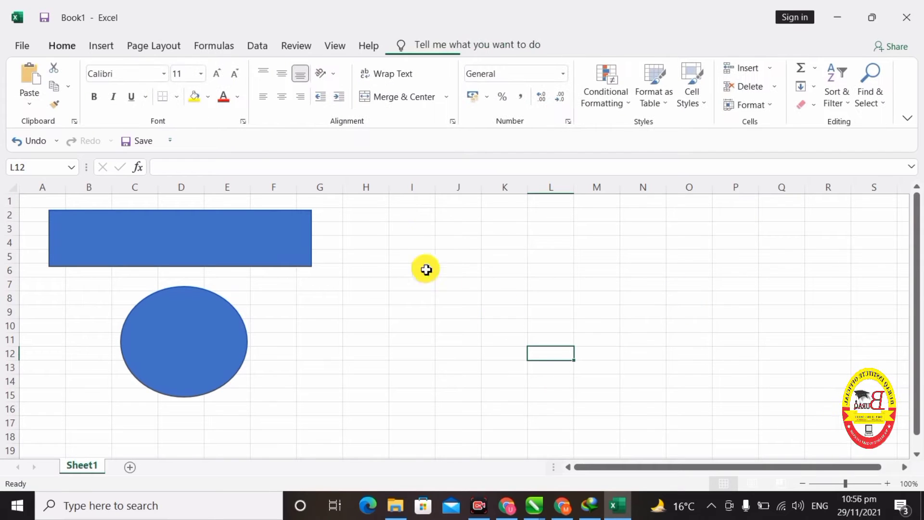
Enlarge the rectangle to about 13.46 by 4.26 cm across columns F to N and lay the oval over it at about 6.88 by 5.69 cm.
{"action": "left_click", "coordinate": [279, 244]}
{"action": "left_click_drag", "start_coordinate": [279, 243], "coordinate": [639, 359]}
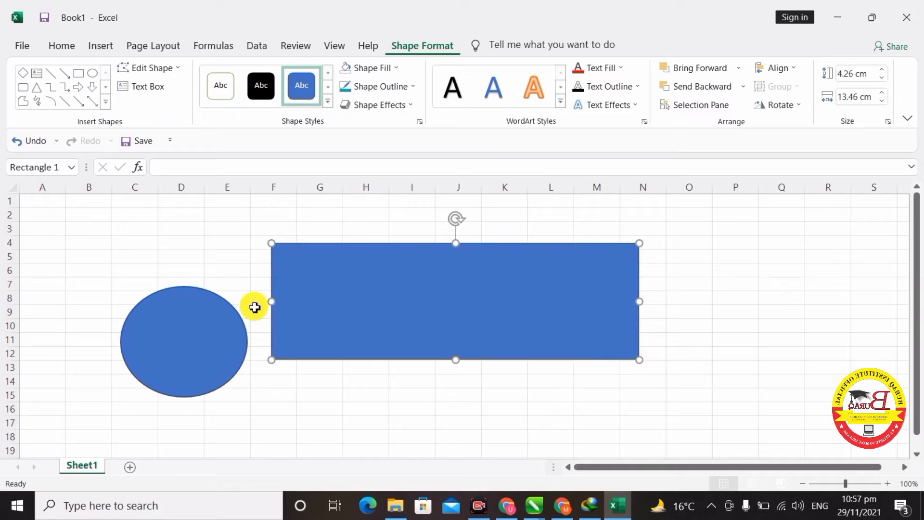
{"action": "left_click", "coordinate": [147, 353]}
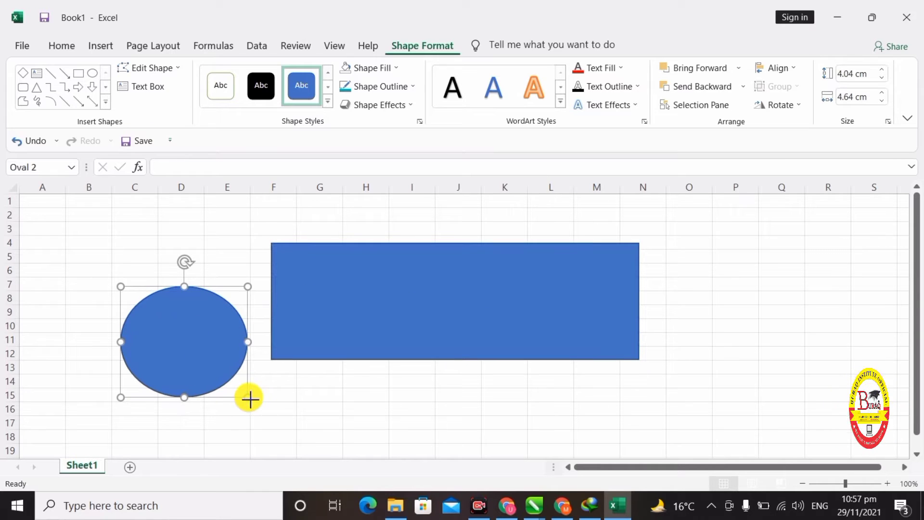
{"action": "left_click_drag", "start_coordinate": [248, 398], "coordinate": [311, 440]}
{"action": "left_click_drag", "start_coordinate": [179, 355], "coordinate": [496, 291]}
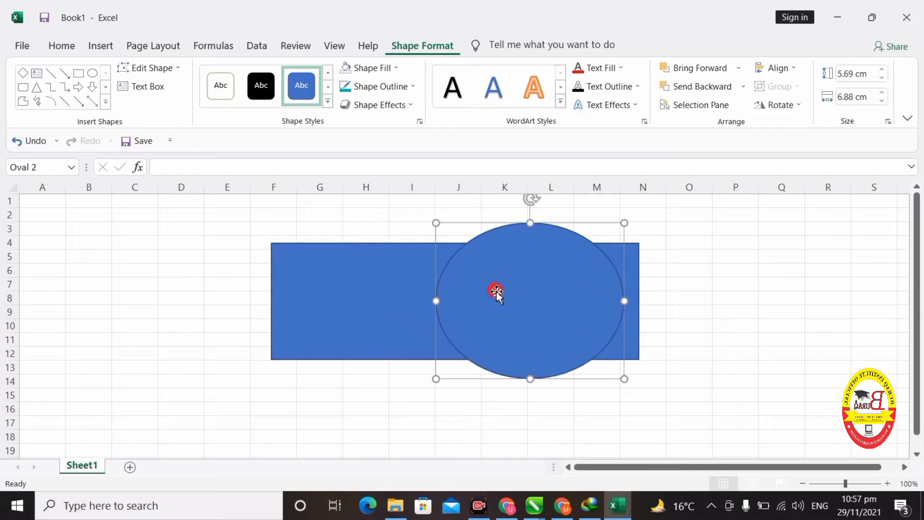
Fill the large rectangle with dark orange and shift the overlapping oval slightly lower.
{"action": "left_click", "coordinate": [363, 281]}
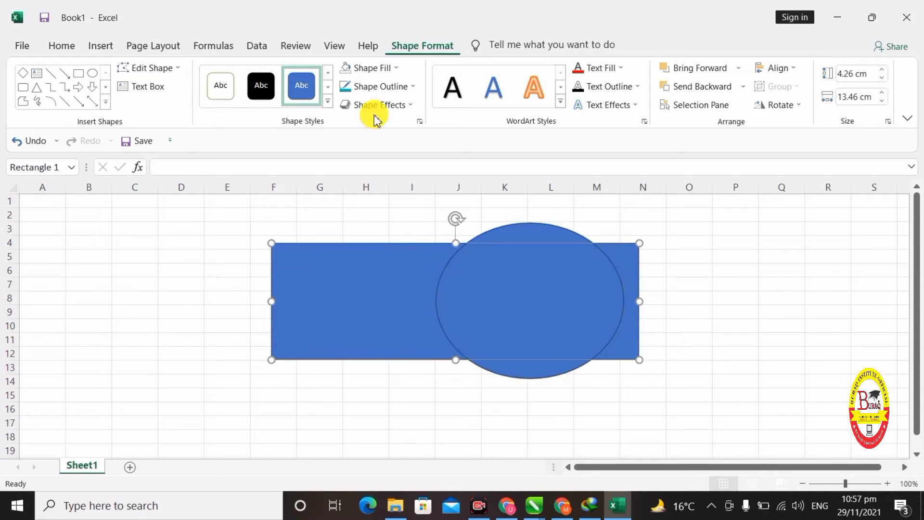
{"action": "left_click", "coordinate": [396, 74]}
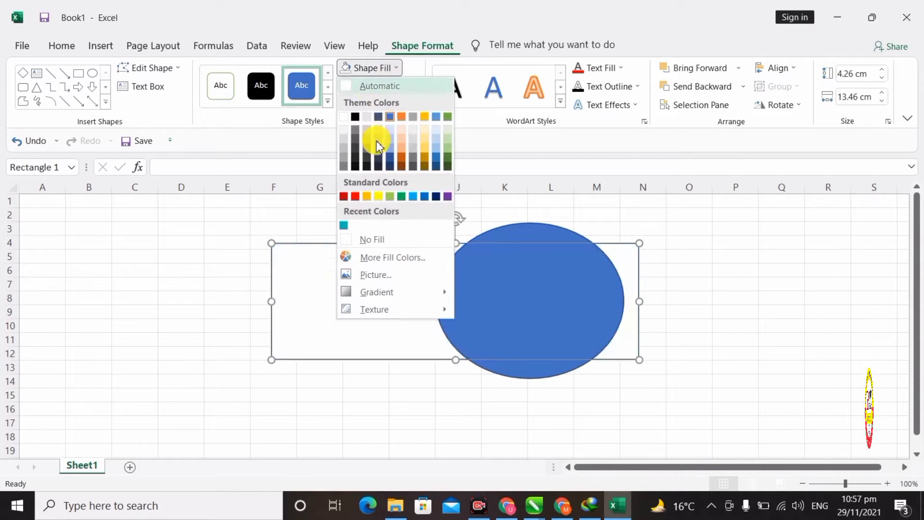
{"action": "left_click", "coordinate": [403, 159]}
{"action": "left_click", "coordinate": [550, 313]}
{"action": "left_click_drag", "start_coordinate": [551, 314], "coordinate": [553, 333]}
{"action": "left_click", "coordinate": [449, 276]}
Send the blue oval behind the orange rectangle and bring it forward again.
{"action": "left_click", "coordinate": [543, 303]}
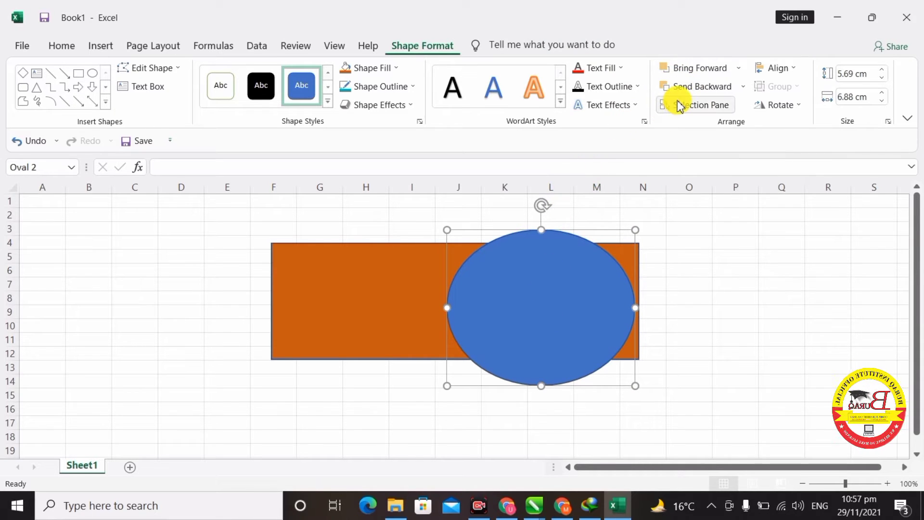
{"action": "left_click", "coordinate": [698, 88]}
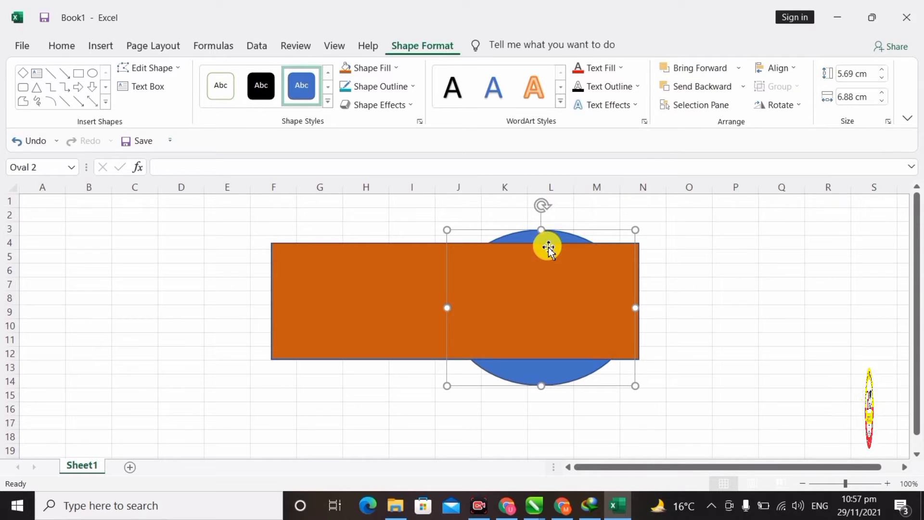
{"action": "left_click", "coordinate": [704, 68]}
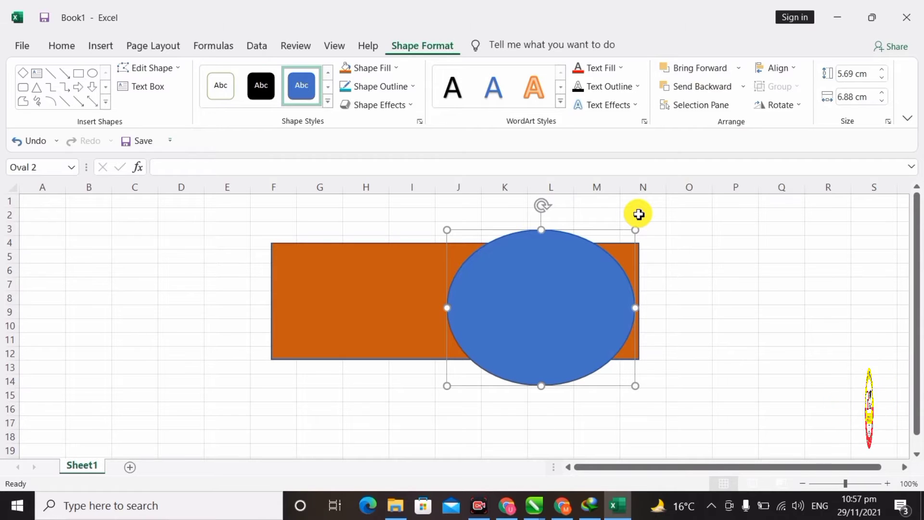
Reorder the shapes in the Selection pane so Rectangle 1 is above Oval 2, and separate the two shapes on the sheet.
{"action": "left_click", "coordinate": [680, 107]}
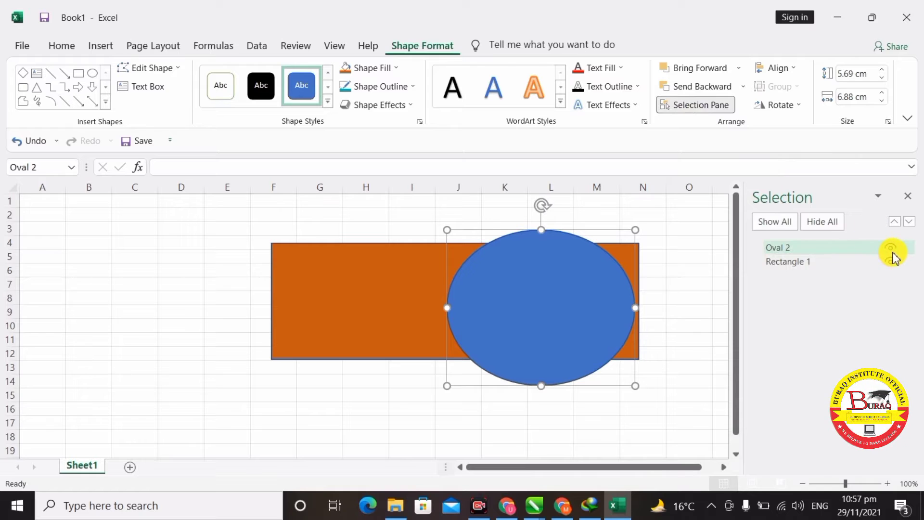
{"action": "mouse_move", "coordinate": [790, 253]}
{"action": "left_mouse_down"}
{"action": "mouse_move", "coordinate": [790, 267]}
{"action": "mouse_move", "coordinate": [798, 266]}
{"action": "mouse_move", "coordinate": [792, 244]}
{"action": "left_mouse_up"}
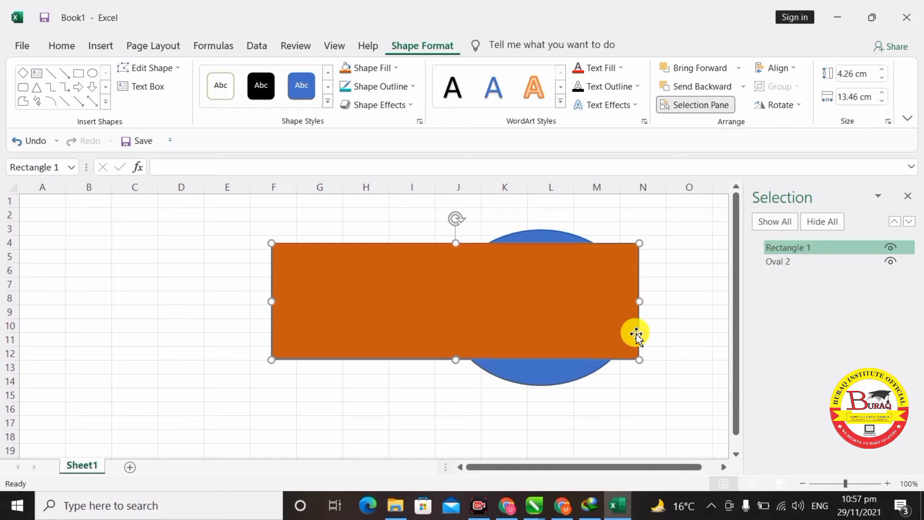
{"action": "left_click_drag", "start_coordinate": [502, 306], "coordinate": [615, 308]}
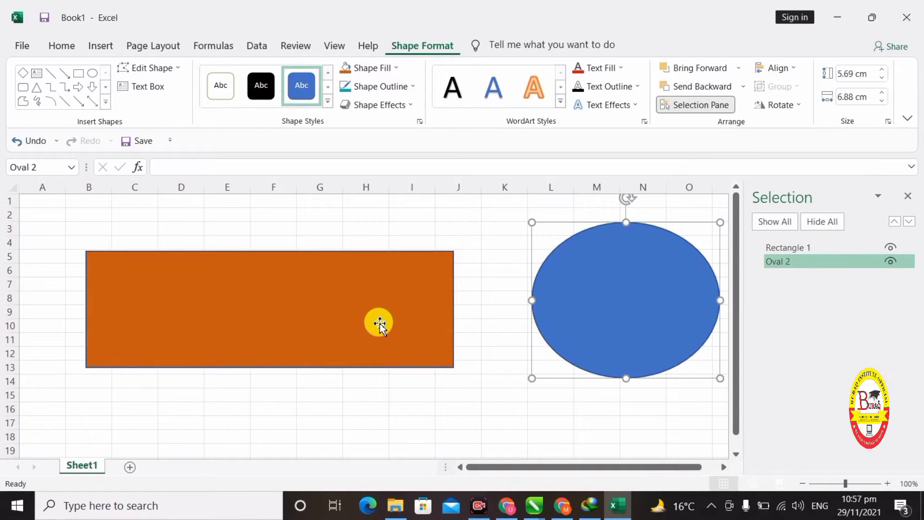
{"action": "left_click", "coordinate": [906, 197]}
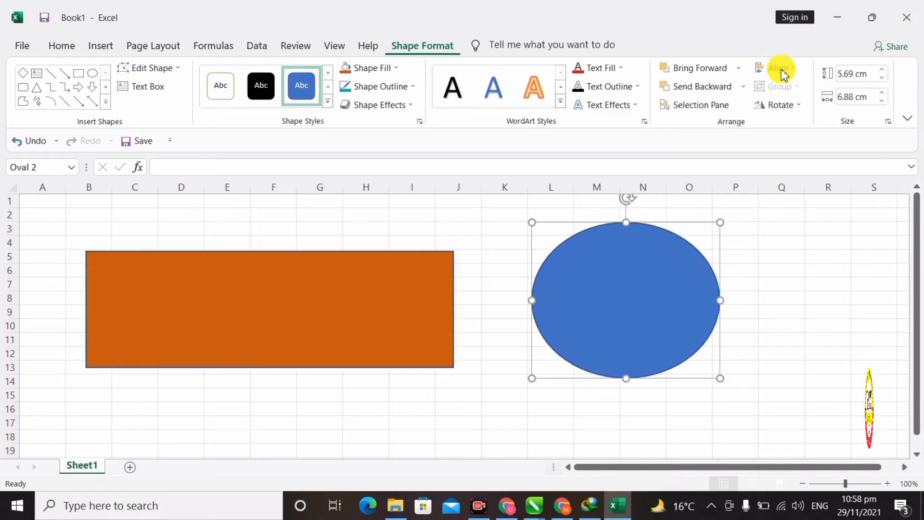
Move the orange rectangle to columns C to K near the sheet's top and place the blue oval below it.
{"action": "left_click_drag", "start_coordinate": [365, 314], "coordinate": [406, 264]}
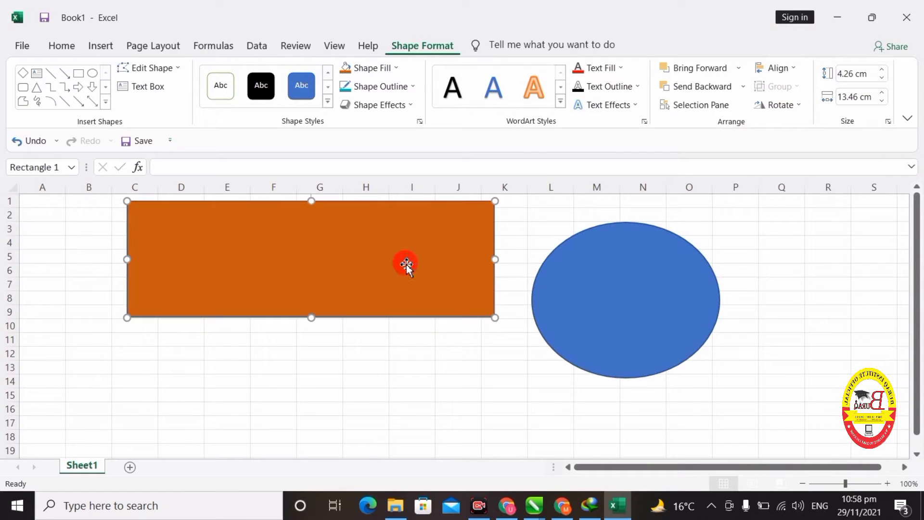
{"action": "left_click_drag", "start_coordinate": [621, 302], "coordinate": [368, 429]}
{"action": "left_click_drag", "start_coordinate": [455, 279], "coordinate": [460, 275]}
Select the rectangle and the oval together and apply Align Center and Align Middle to them.
{"action": "left_click_drag", "start_coordinate": [394, 431], "coordinate": [397, 421]}
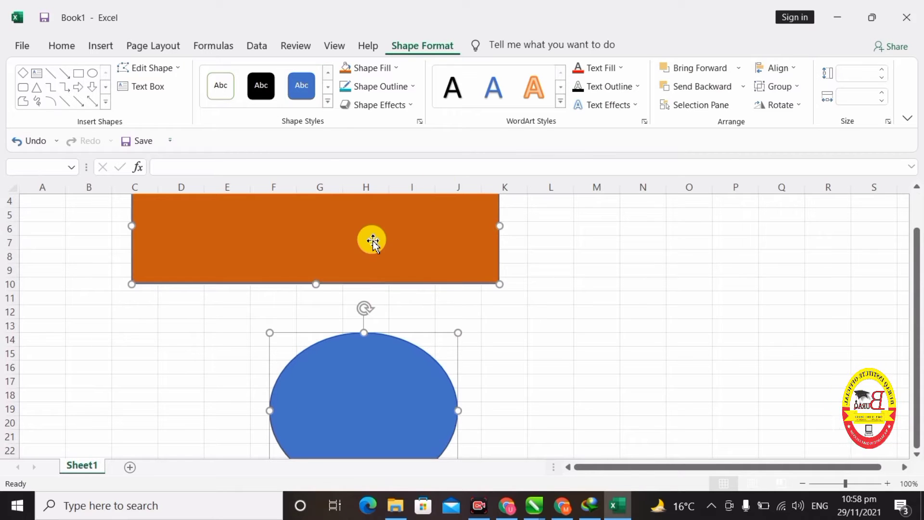
{"action": "left_click", "coordinate": [777, 68]}
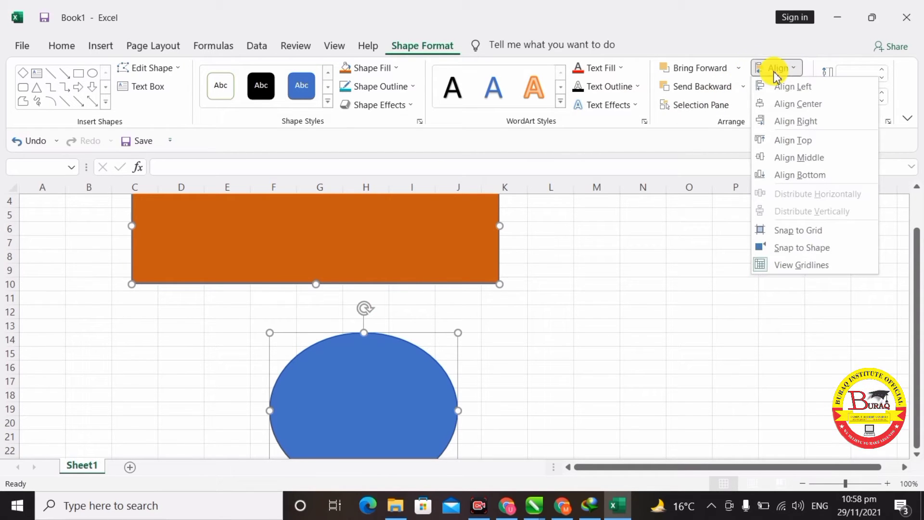
{"action": "left_click", "coordinate": [781, 104]}
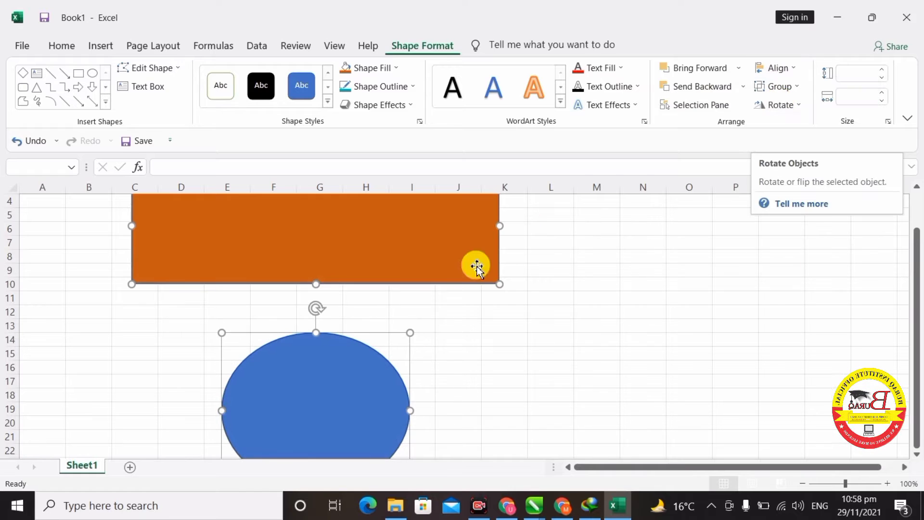
{"action": "left_click", "coordinate": [788, 70]}
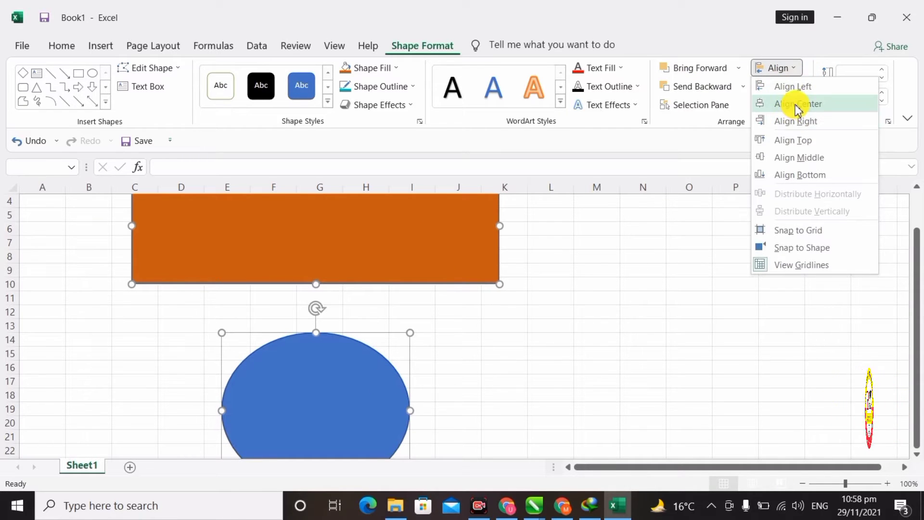
{"action": "left_click", "coordinate": [811, 165]}
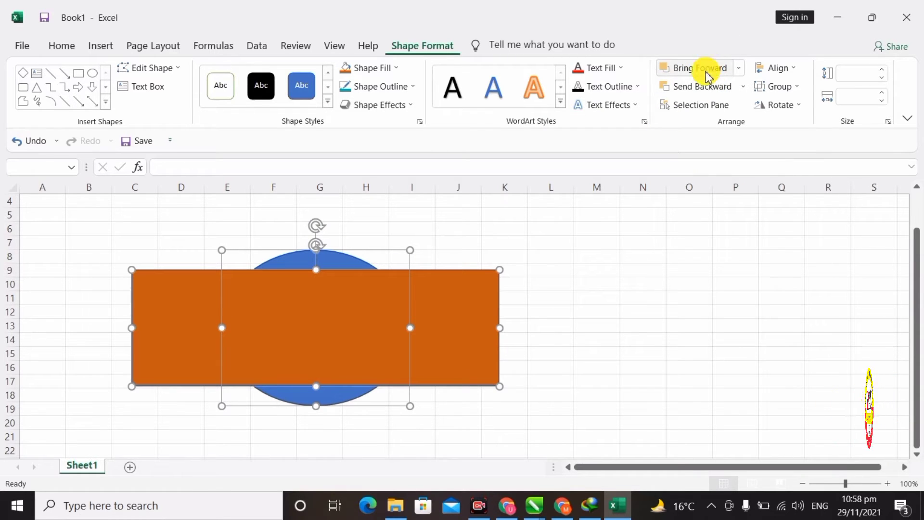
Send the orange rectangle backward behind the blue oval.
{"action": "left_click", "coordinate": [708, 87]}
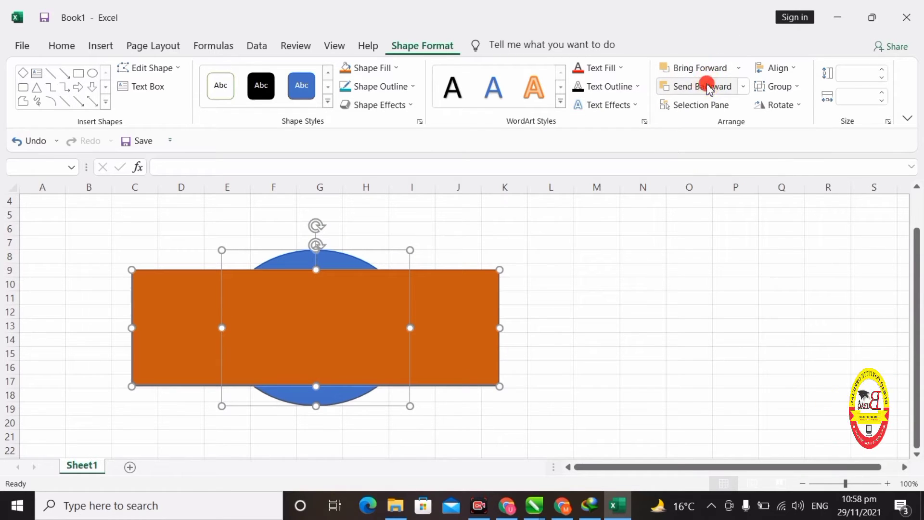
{"action": "left_click", "coordinate": [454, 204]}
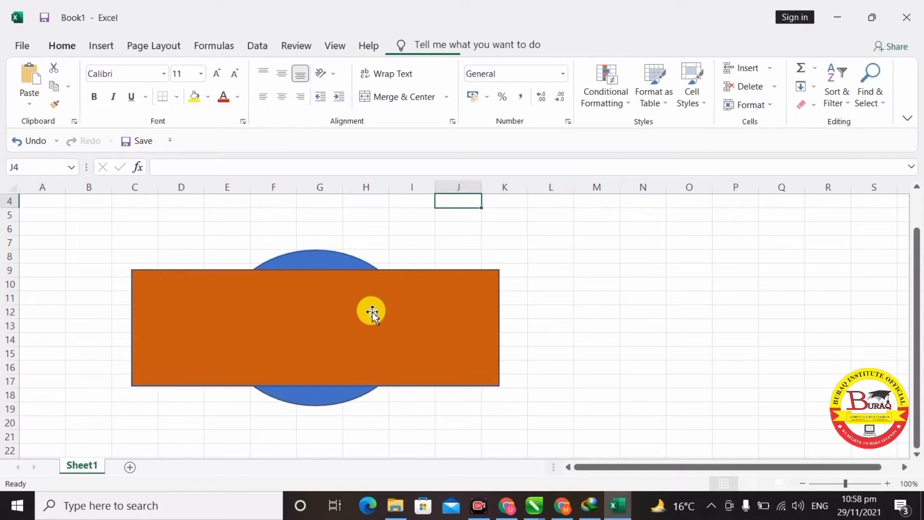
{"action": "left_click", "coordinate": [385, 312]}
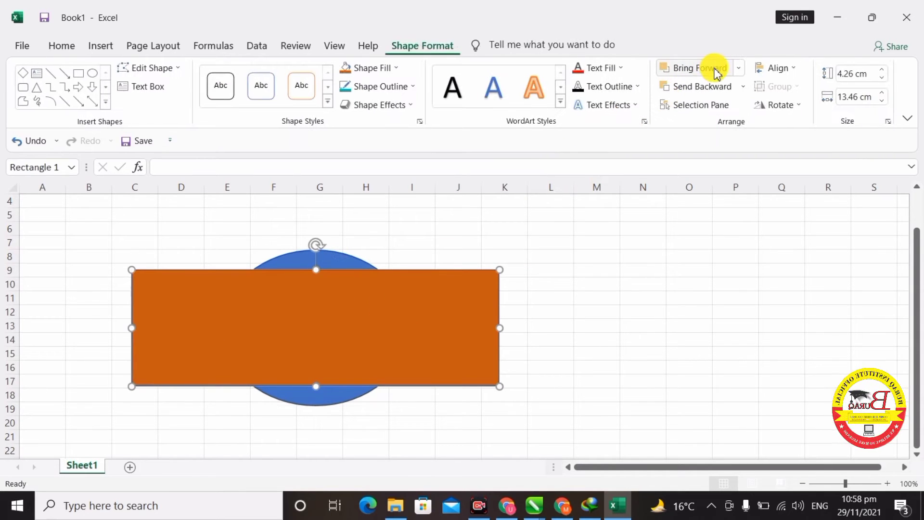
{"action": "left_click", "coordinate": [715, 69]}
{"action": "left_click", "coordinate": [713, 86]}
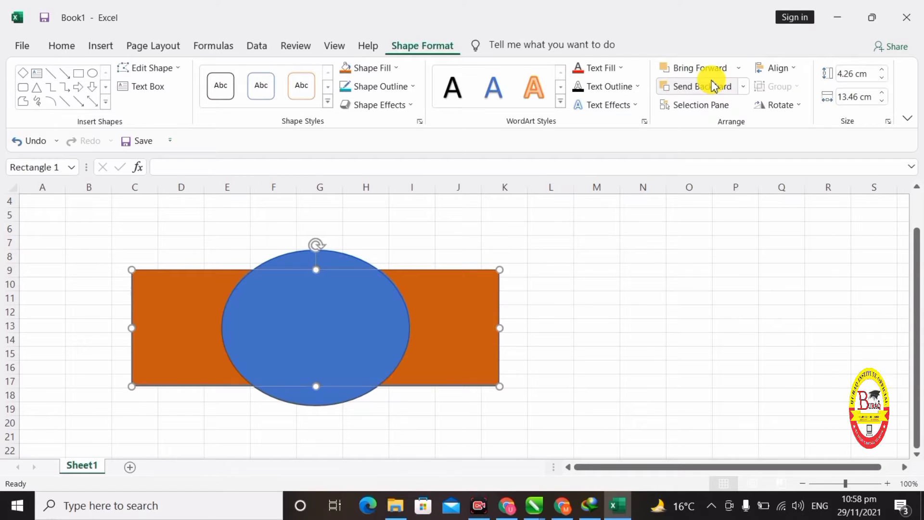
{"action": "left_click", "coordinate": [645, 255]}
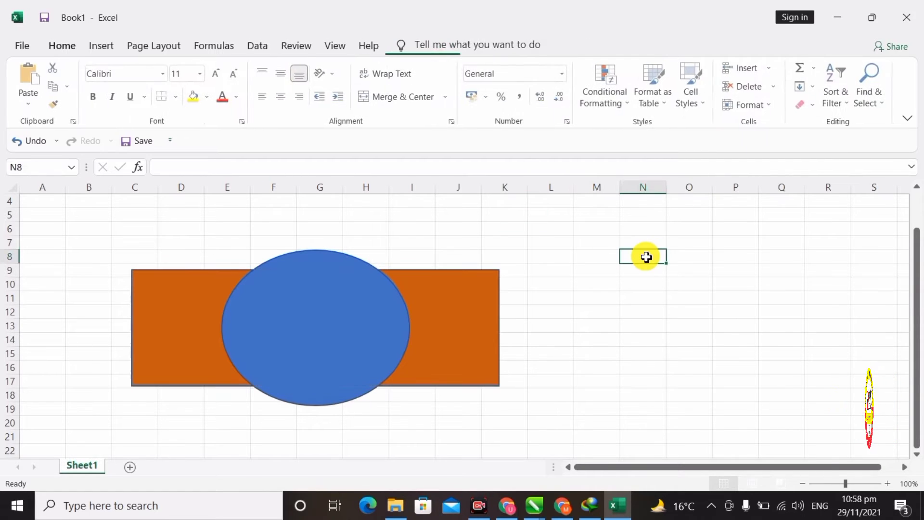
Rotate the orange rectangle right by 90°.
{"action": "left_click", "coordinate": [377, 355]}
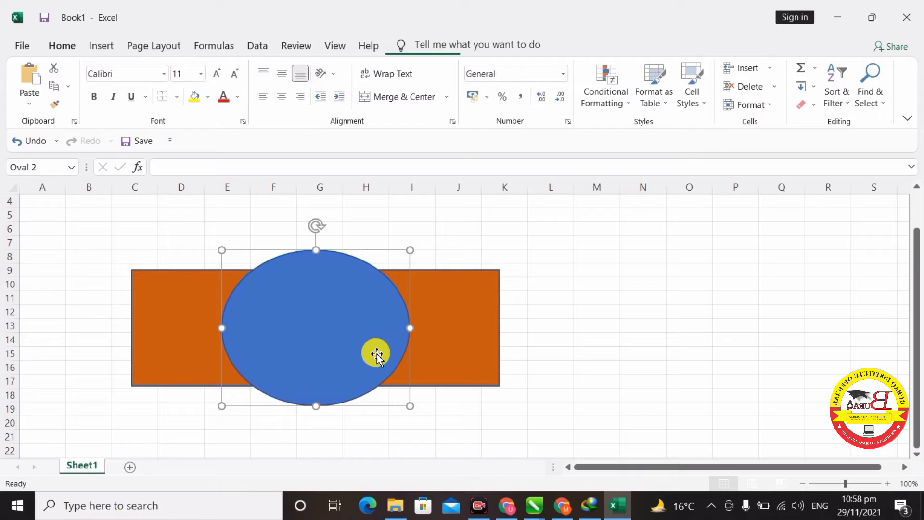
{"action": "left_click", "coordinate": [478, 304]}
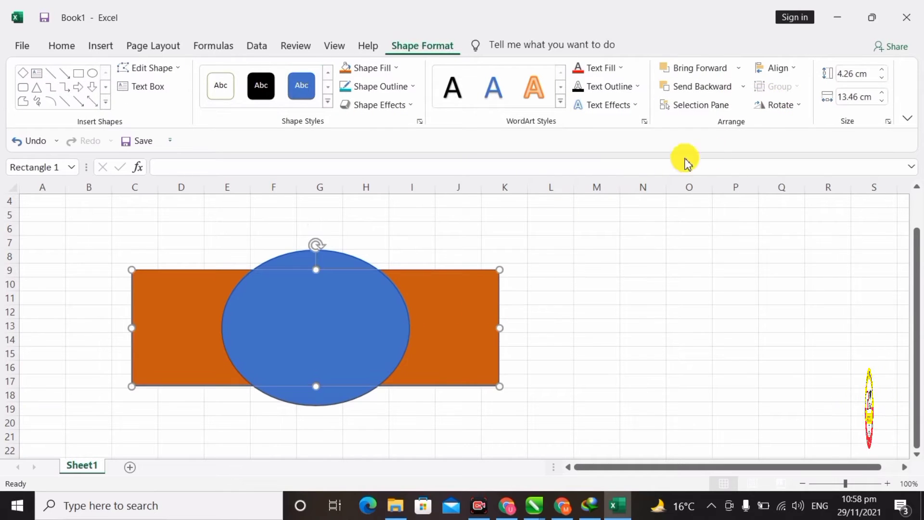
{"action": "left_click", "coordinate": [781, 106]}
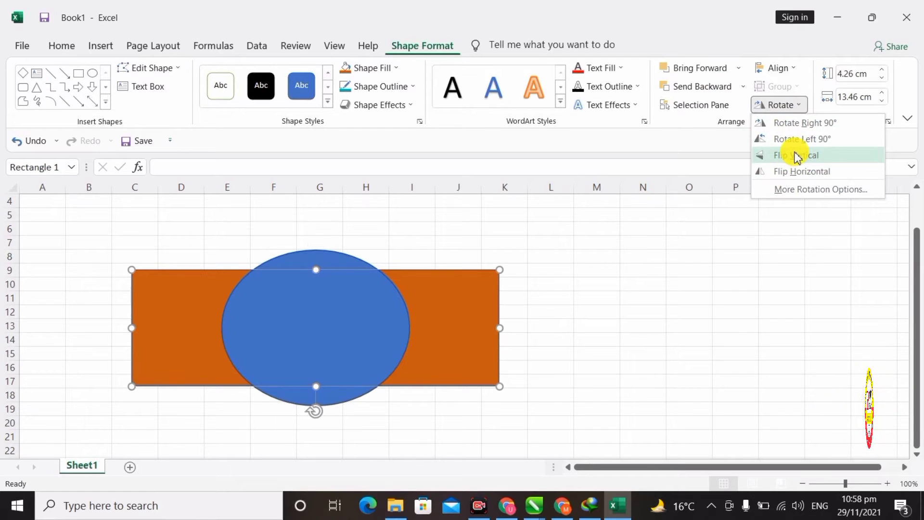
{"action": "left_click", "coordinate": [797, 126]}
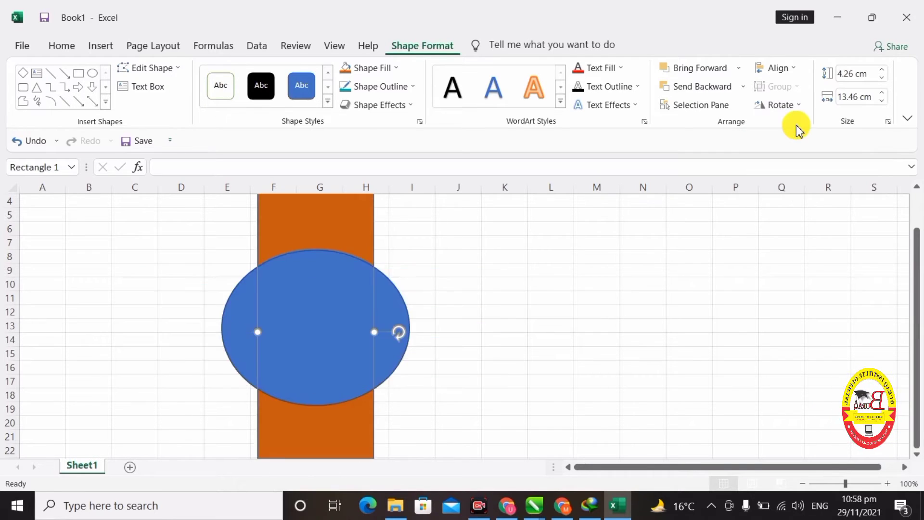
Set the blue oval's height and width both to 6.1 cm.
{"action": "left_click", "coordinate": [306, 361]}
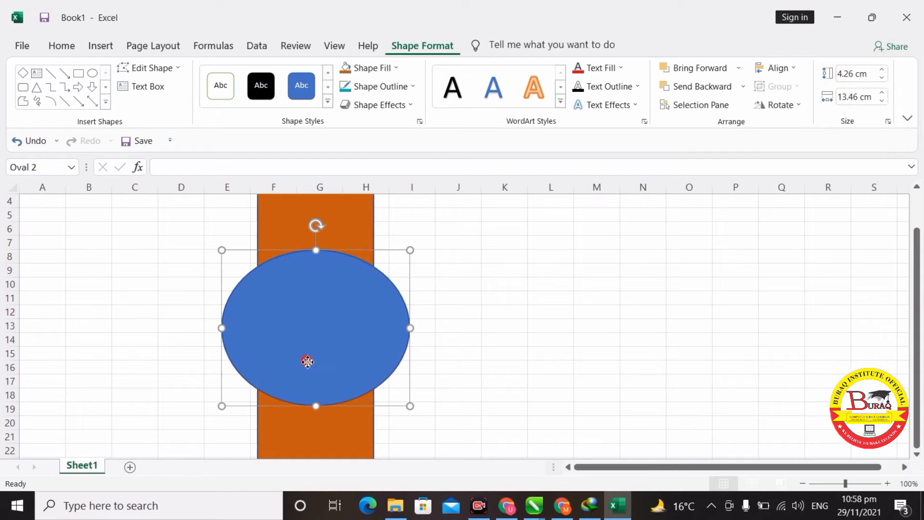
{"action": "left_click", "coordinate": [882, 70]}
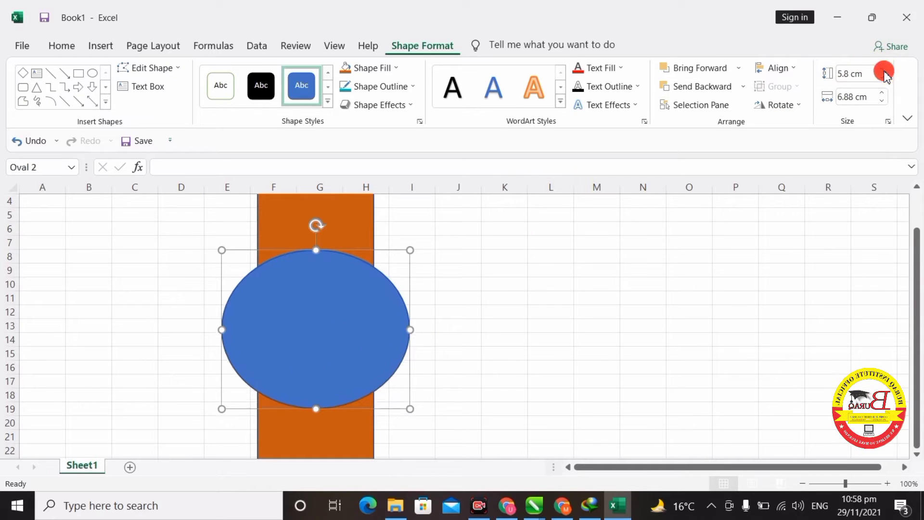
{"action": "left_click", "coordinate": [882, 70]}
{"action": "left_click", "coordinate": [882, 69]}
{"action": "left_click", "coordinate": [883, 78]}
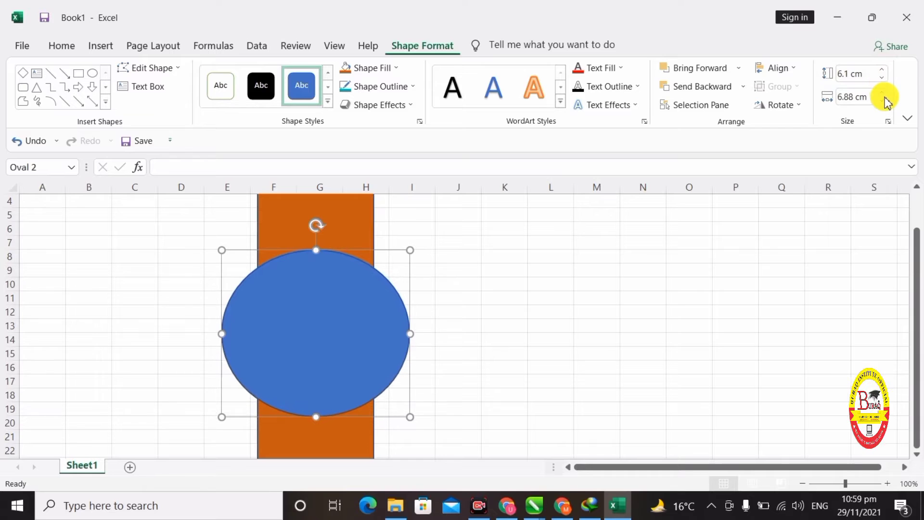
{"action": "left_click", "coordinate": [883, 100]}
{"action": "left_click", "coordinate": [883, 101]}
{"action": "left_click", "coordinate": [883, 101]}
{"action": "left_click", "coordinate": [883, 100]}
{"action": "left_click", "coordinate": [883, 100]}
{"action": "left_click", "coordinate": [882, 101]}
{"action": "left_click", "coordinate": [883, 101]}
{"action": "left_click", "coordinate": [883, 93]}
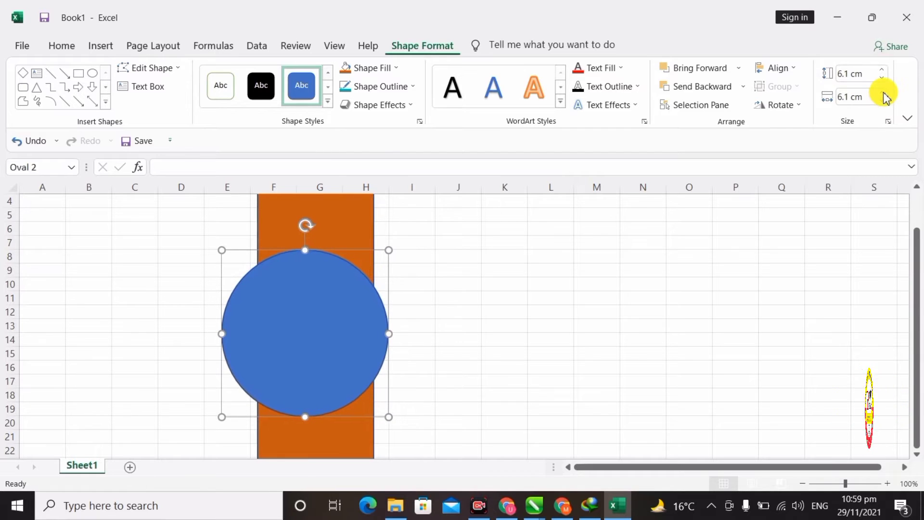
Resize the blue oval to 7.5 cm wide and 5.8 cm high.
{"action": "left_click", "coordinate": [883, 93]}
{"action": "left_click", "coordinate": [882, 93]}
{"action": "left_click", "coordinate": [883, 93]}
{"action": "left_click", "coordinate": [883, 93]}
{"action": "left_click", "coordinate": [883, 93]}
{"action": "left_click", "coordinate": [883, 93]}
{"action": "left_click", "coordinate": [882, 93]}
{"action": "left_click", "coordinate": [883, 92]}
{"action": "left_click", "coordinate": [883, 93]}
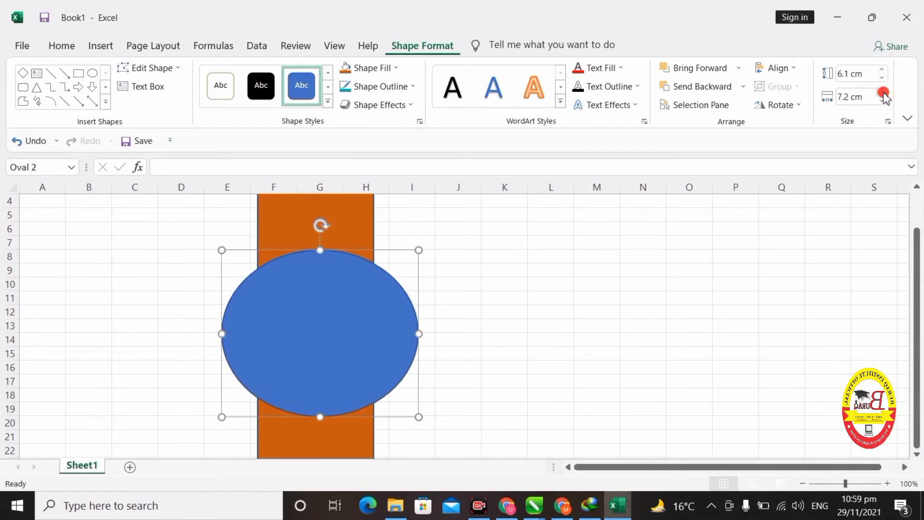
{"action": "left_click", "coordinate": [882, 93]}
{"action": "left_click", "coordinate": [883, 93]}
{"action": "left_click", "coordinate": [883, 93]}
{"action": "left_click", "coordinate": [883, 78]}
{"action": "left_click", "coordinate": [883, 78]}
{"action": "left_click", "coordinate": [883, 78]}
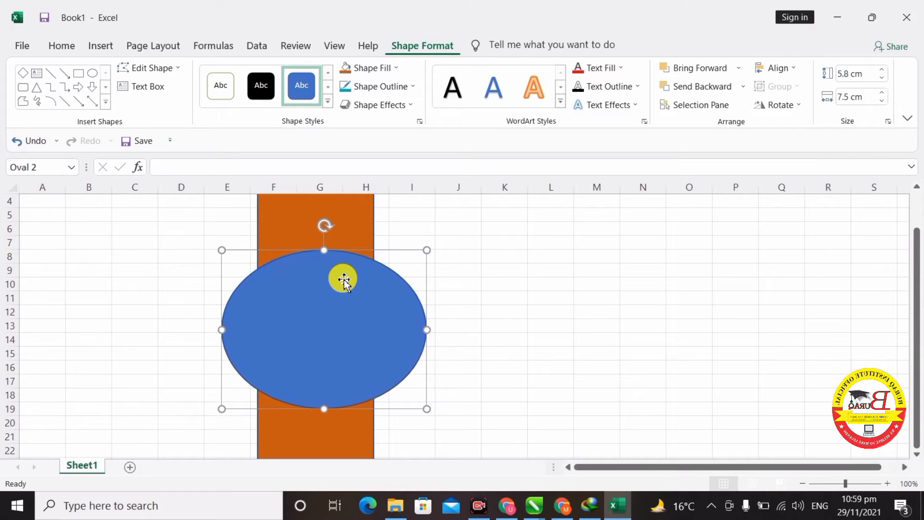
Delete the blue oval and the orange rectangle from the sheet.
{"action": "key", "text": "Delete"}
{"action": "left_click", "coordinate": [359, 311]}
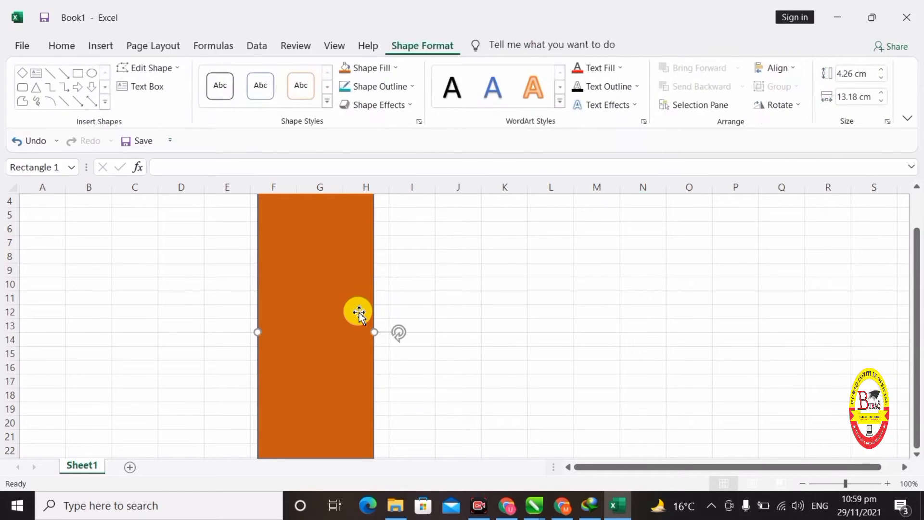
{"action": "key", "text": "Delete"}
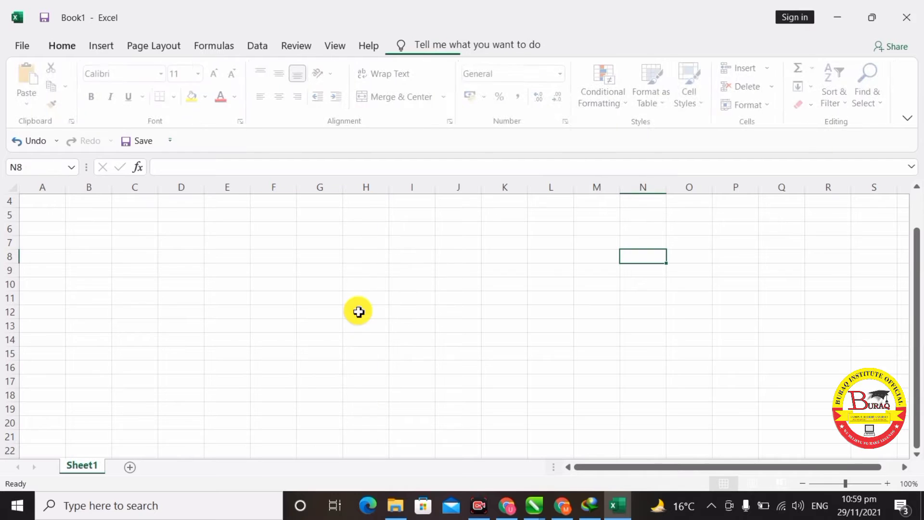
Insert a Vertical Block List SmartArt graphic into the empty sheet.
{"action": "left_click", "coordinate": [102, 48]}
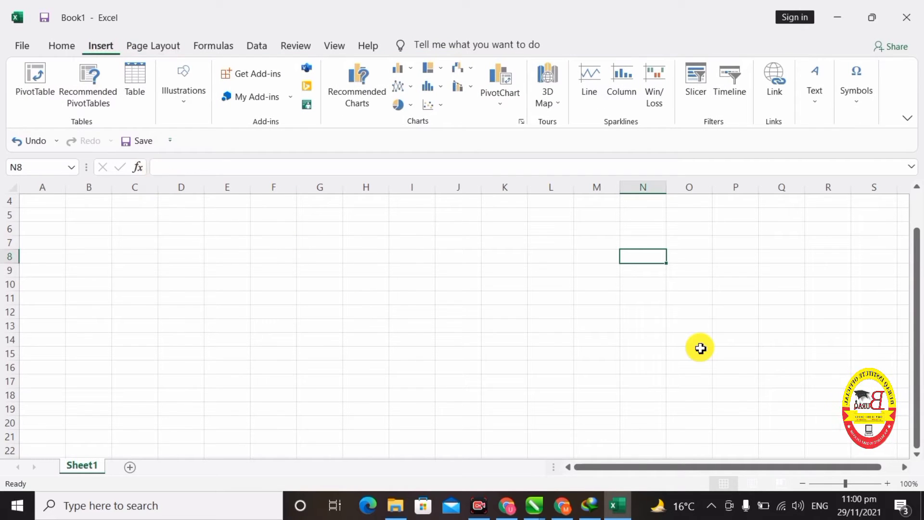
{"action": "left_click", "coordinate": [202, 93]}
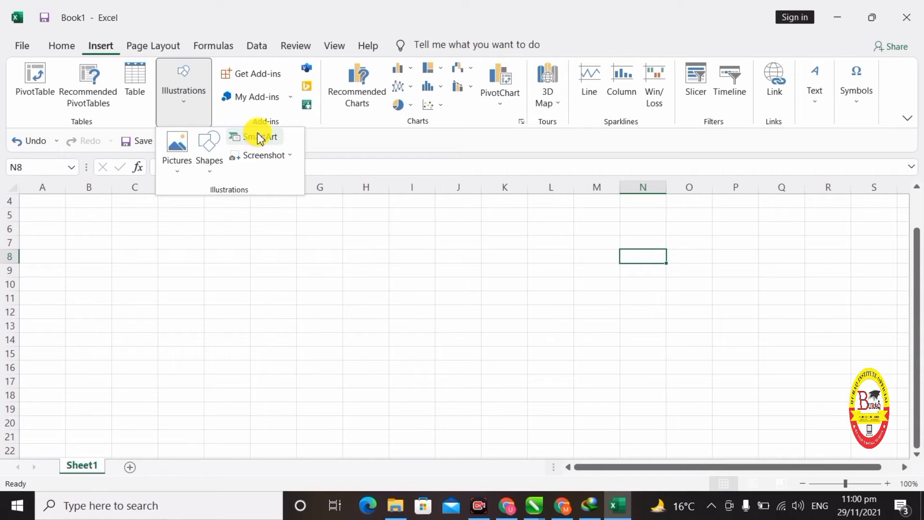
{"action": "left_click", "coordinate": [243, 139]}
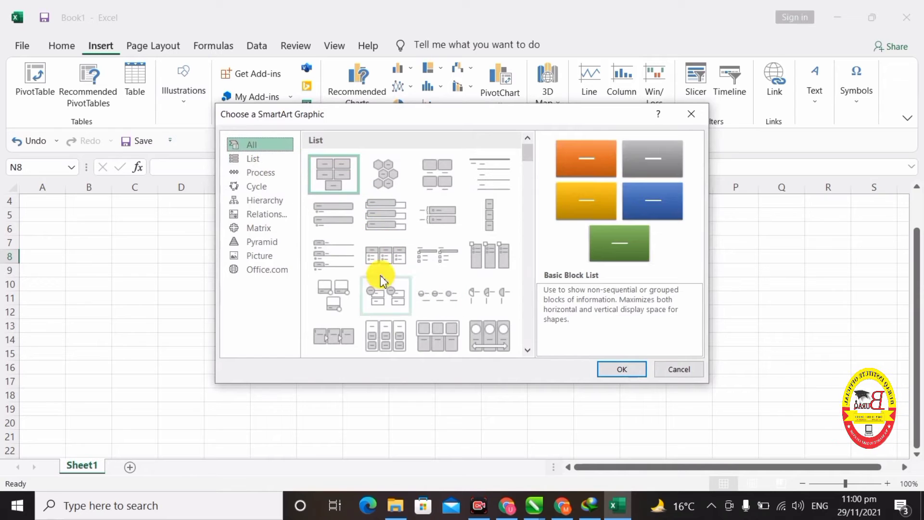
{"action": "scroll", "coordinate": [380, 262], "scroll_direction": "down", "scroll_amount": 3}
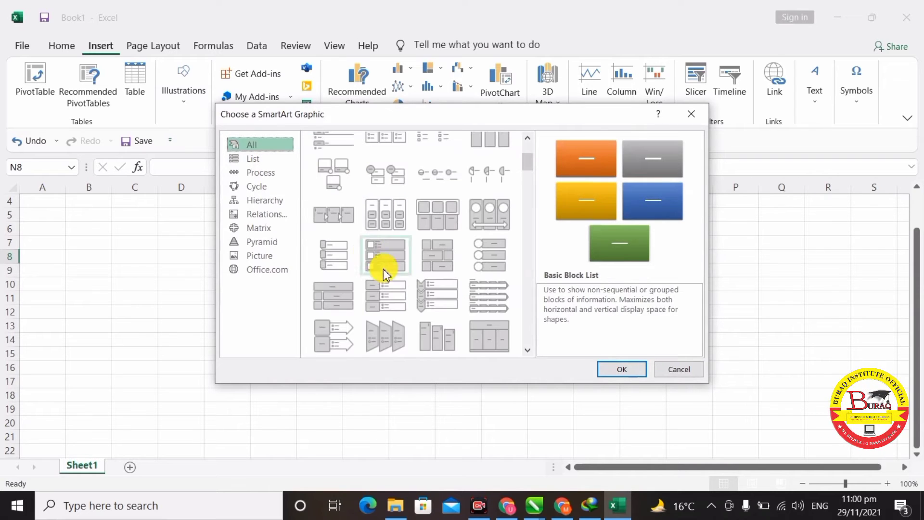
{"action": "left_click", "coordinate": [406, 292]}
{"action": "left_click", "coordinate": [427, 293]}
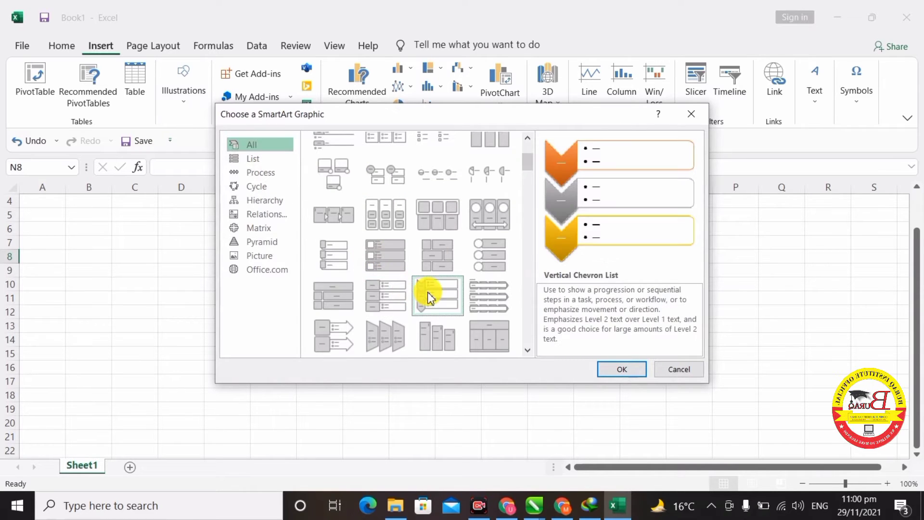
{"action": "left_click", "coordinate": [389, 267]}
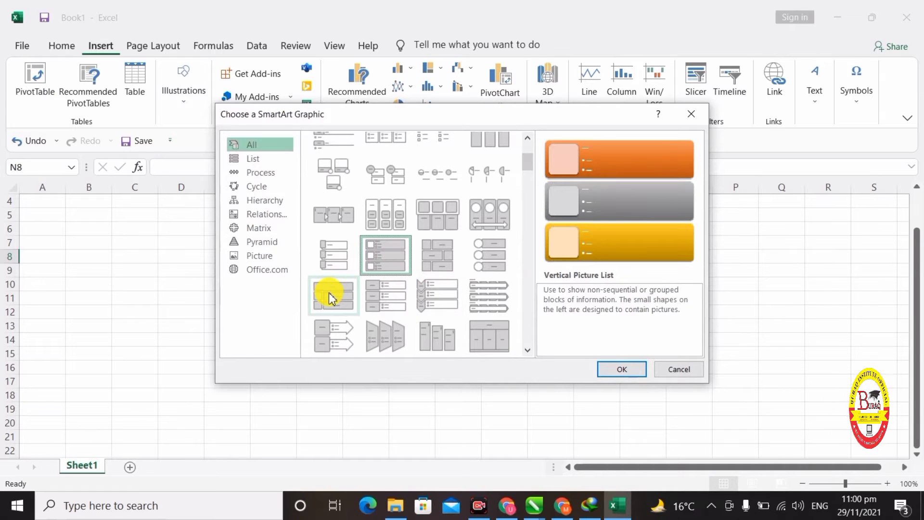
{"action": "left_click", "coordinate": [385, 332]}
{"action": "left_click", "coordinate": [391, 294]}
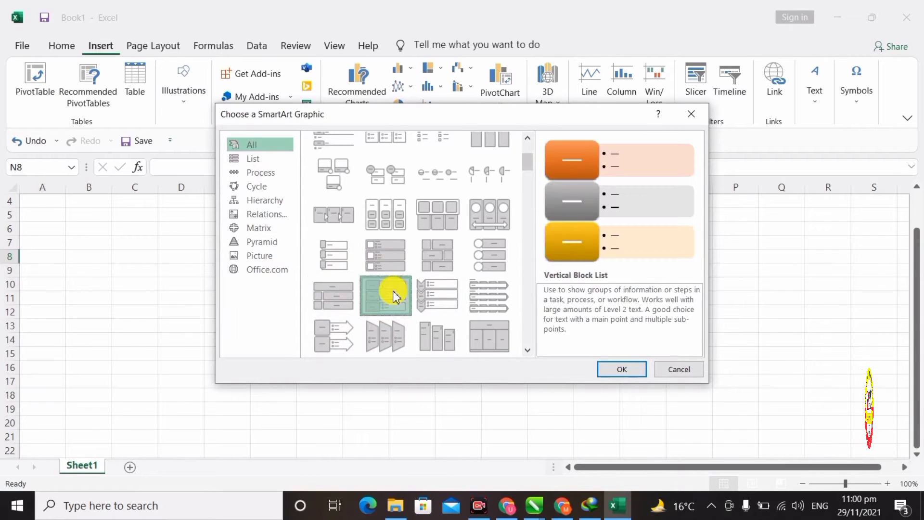
{"action": "left_click", "coordinate": [622, 369]}
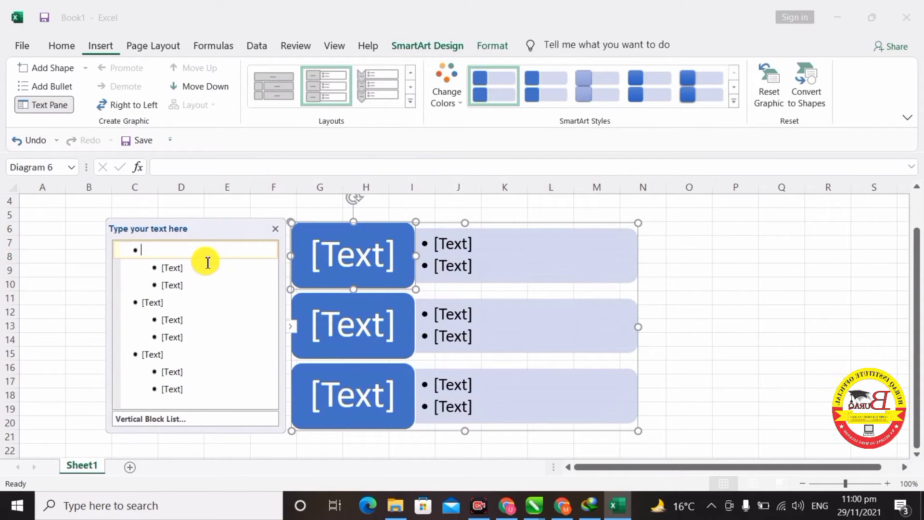
Enter "Buraq" as the text of the first blue block in the SmartArt graphic.
{"action": "left_click", "coordinate": [157, 252]}
{"action": "left_click", "coordinate": [357, 257]}
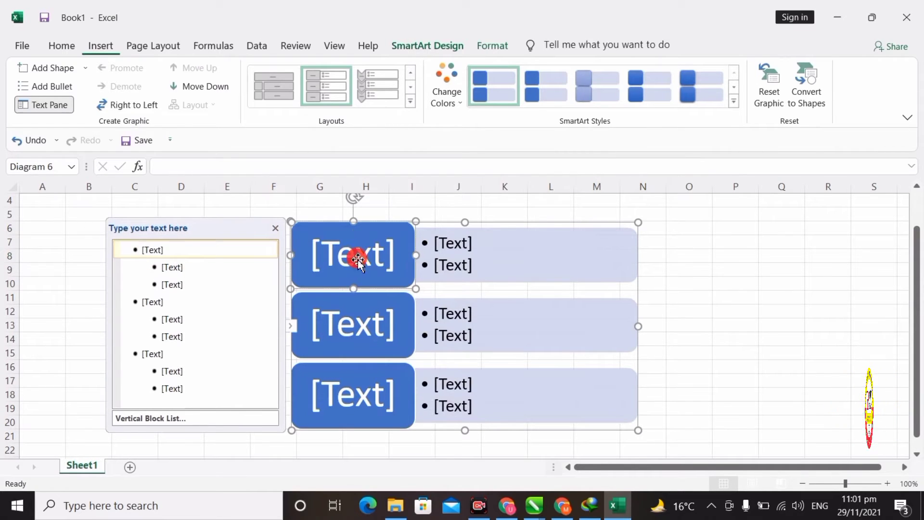
{"action": "left_click", "coordinate": [191, 248]}
{"action": "left_click", "coordinate": [385, 275]}
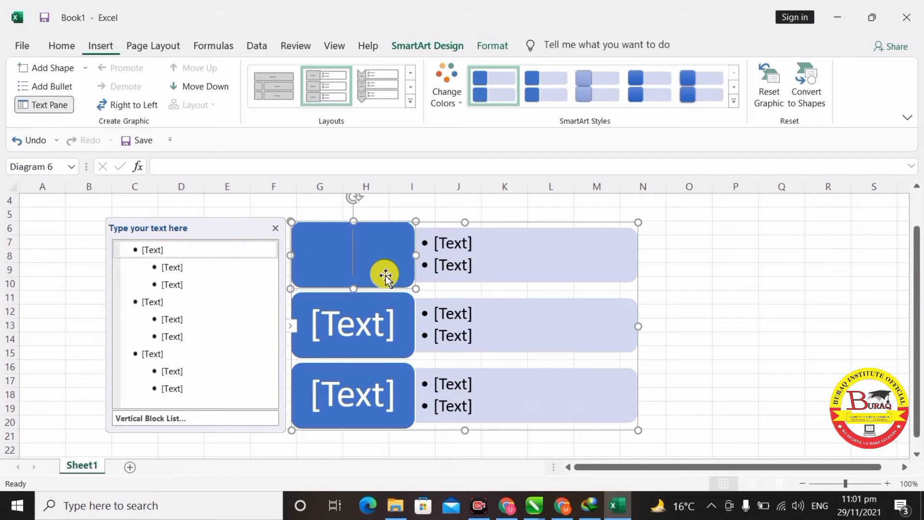
{"action": "type", "text": "Buraq"}
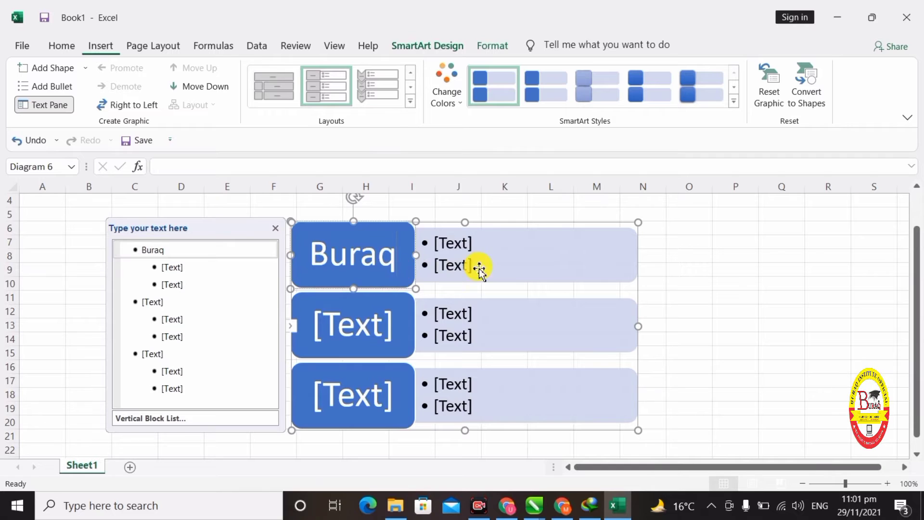
Enter "Branch 1 Singhpura" in the first bullet beside the Buraq block.
{"action": "left_click", "coordinate": [480, 233]}
{"action": "left_click", "coordinate": [470, 243]}
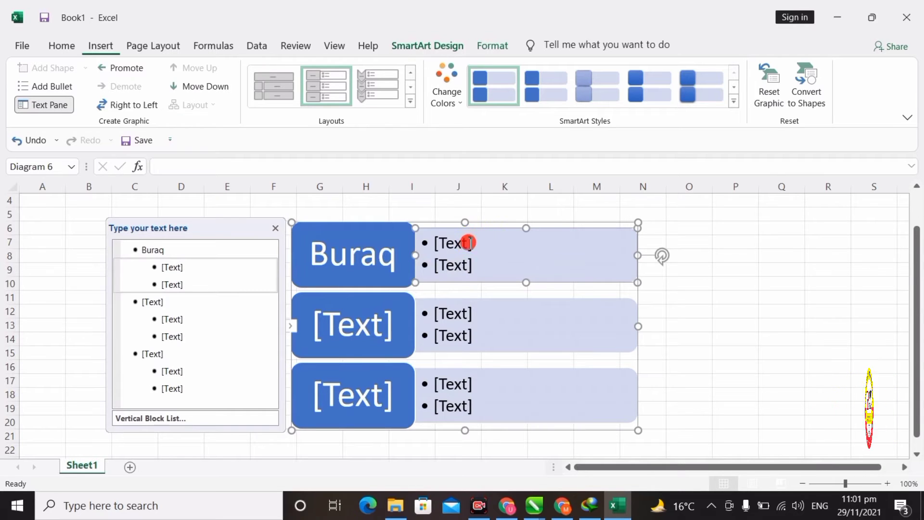
{"action": "type", "text": "Bra"}
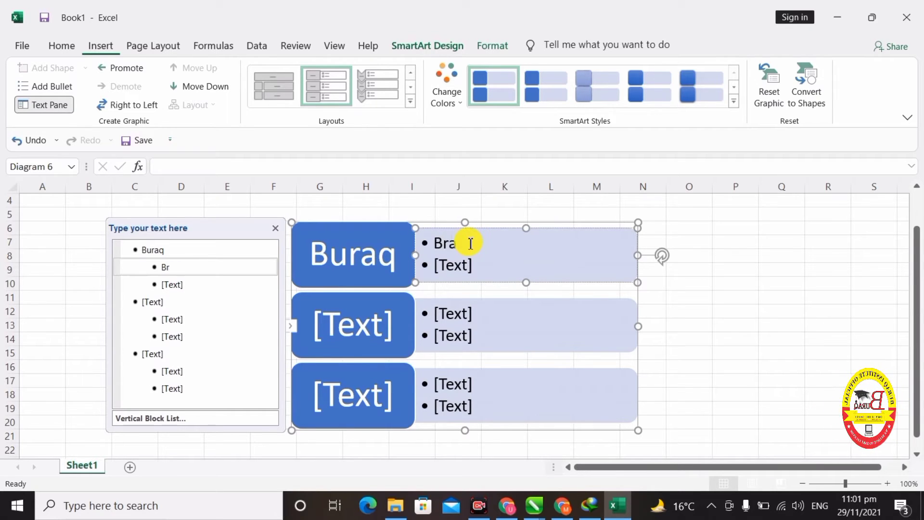
{"action": "type", "text": "nch 1 "}
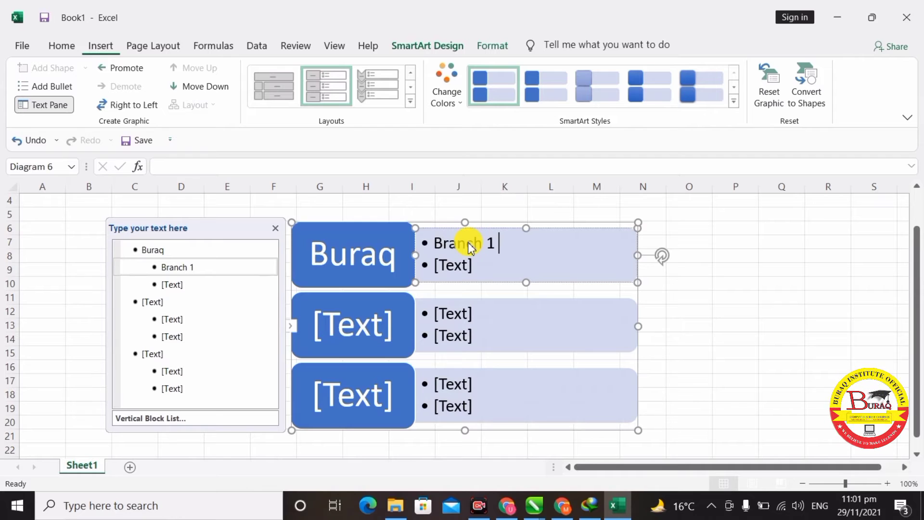
{"action": "type", "text": "Singhpura"}
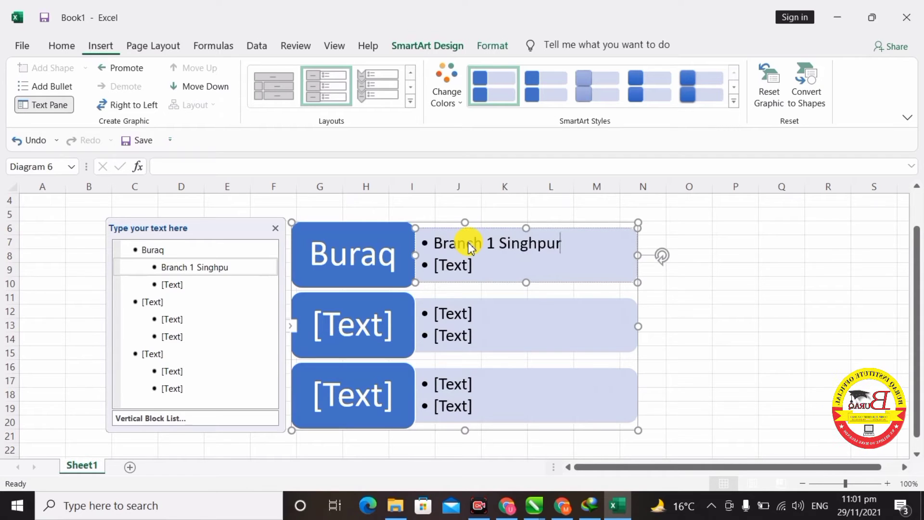
Enter "Branch 2 Darogawala" in the second bullet beside the Buraq block.
{"action": "left_click", "coordinate": [453, 264]}
{"action": "type", "text": "Br"}
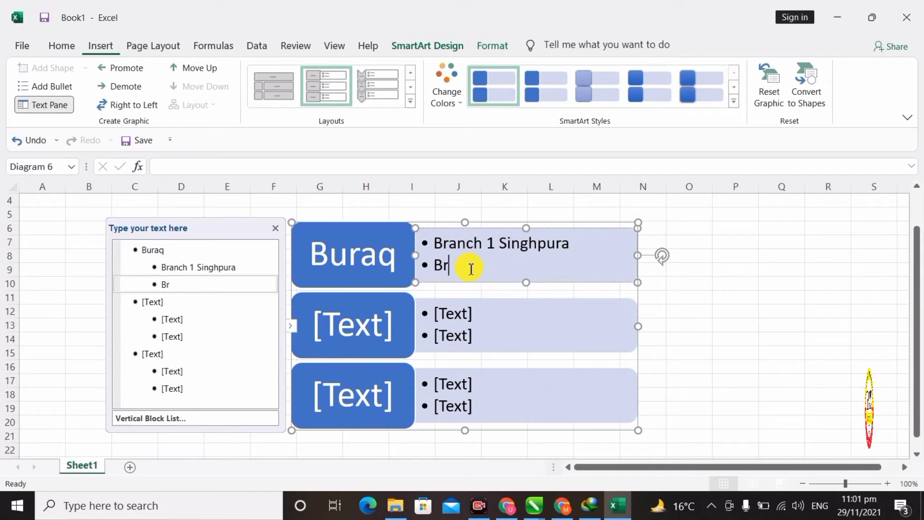
{"action": "type", "text": "anch 2"}
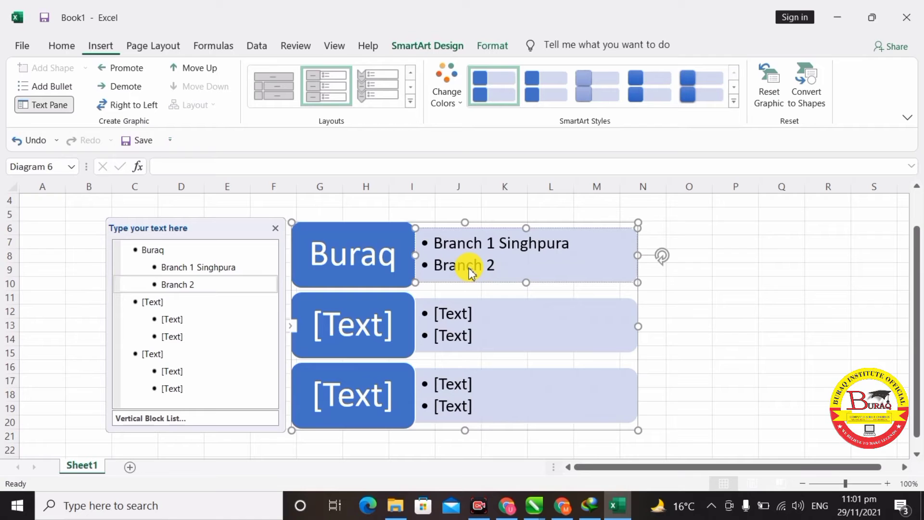
{"action": "type", "text": " Darof"}
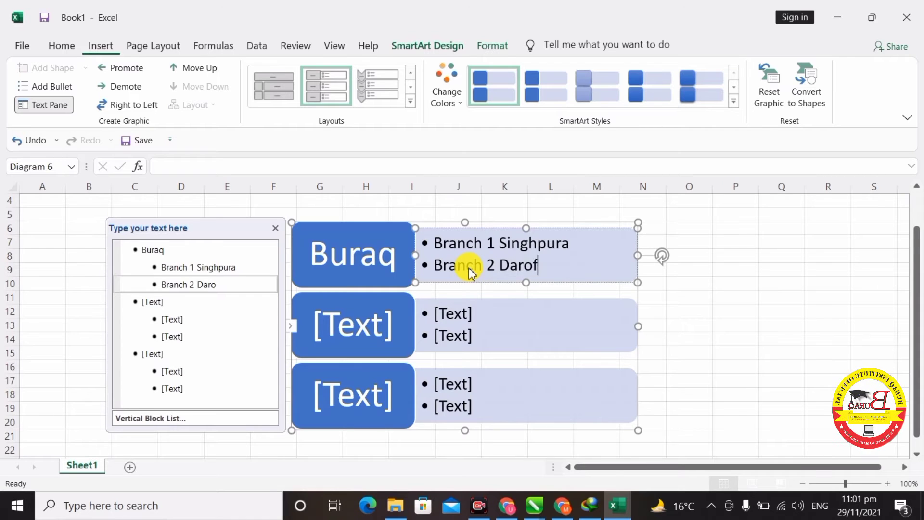
{"action": "key", "text": "BackSpace"}
{"action": "type", "text": "gawala"}
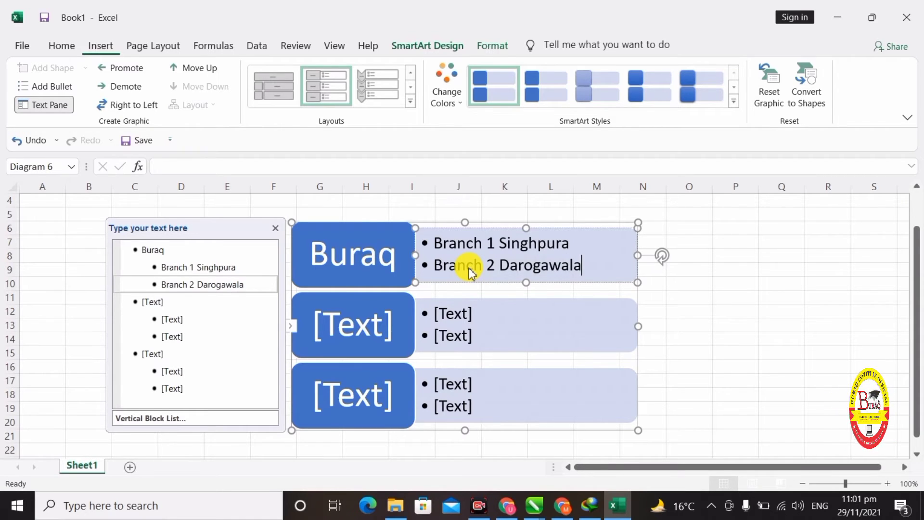
Enter "MS Office" as the text of the second blue block in the SmartArt graphic.
{"action": "left_click", "coordinate": [340, 336]}
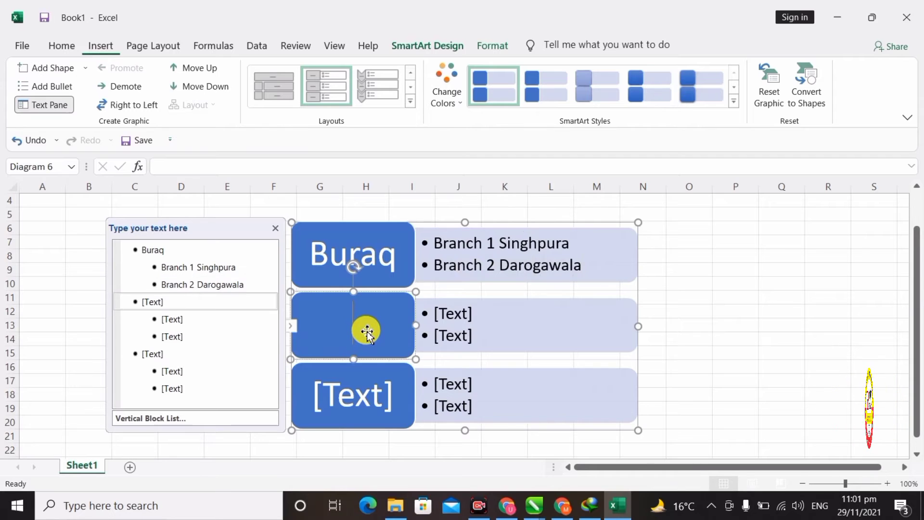
{"action": "type", "text": "MS"}
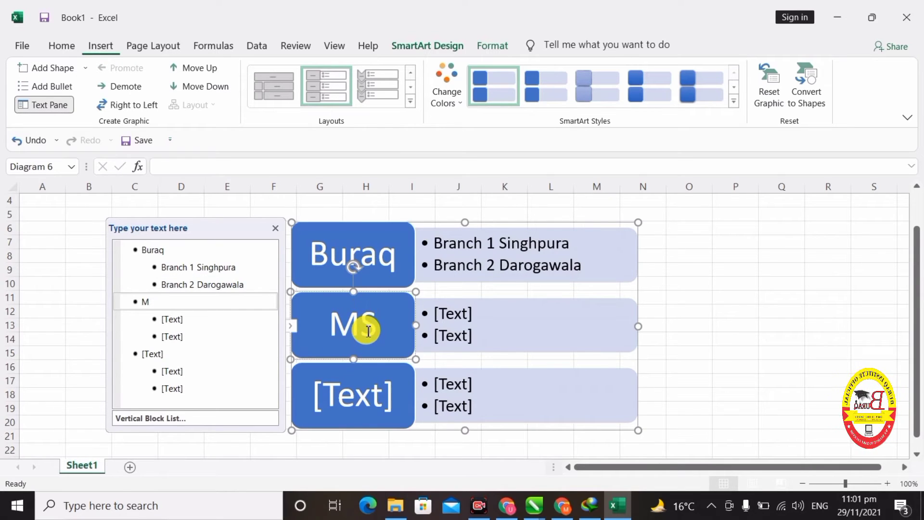
{"action": "type", "text": " Office"}
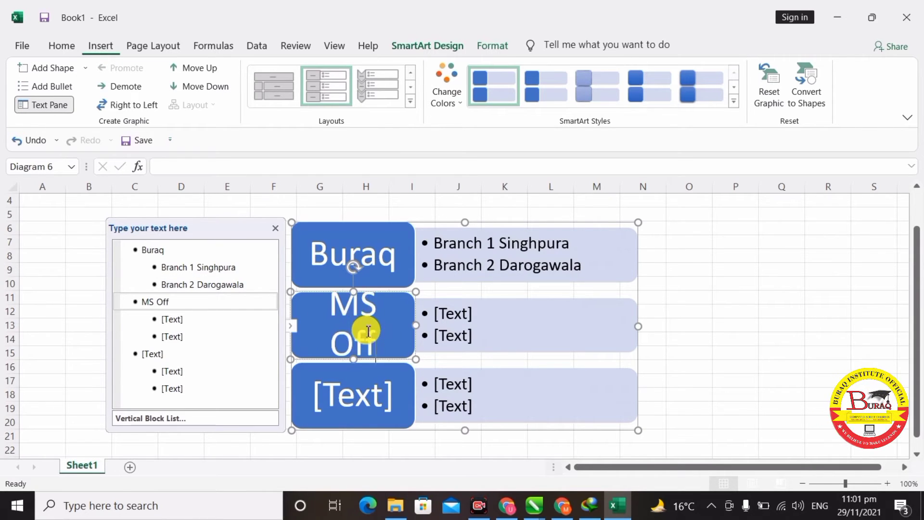
Fill the two bullets beside the MS Office block with "Ms Word" and "Ms Excel".
{"action": "left_click", "coordinate": [463, 315]}
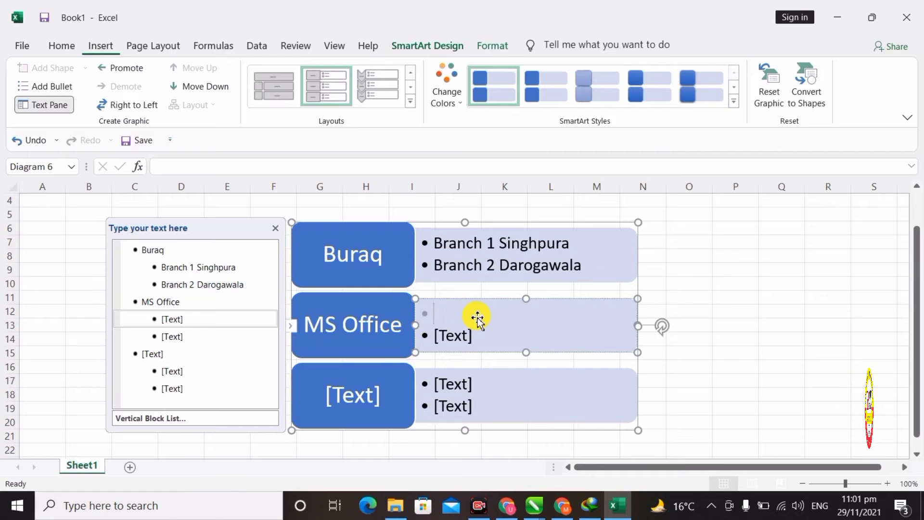
{"action": "type", "text": "Ms Word"}
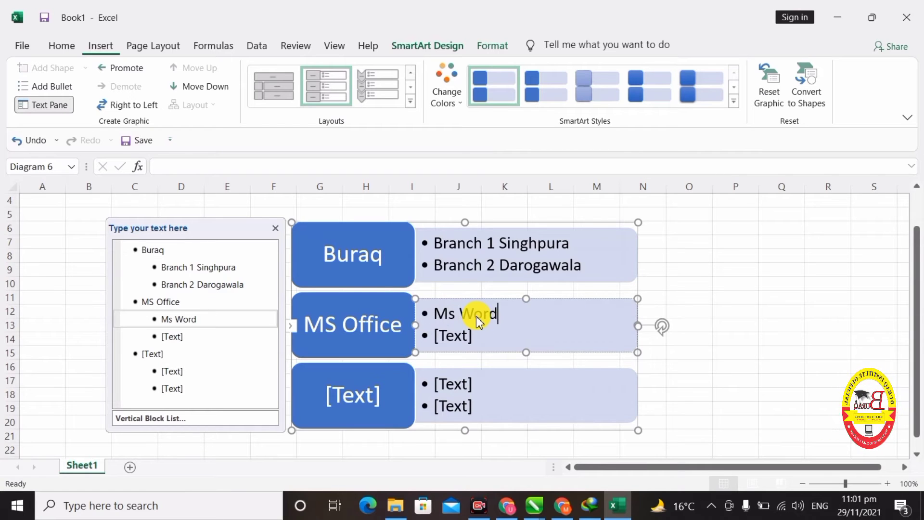
{"action": "key", "text": "Tab"}
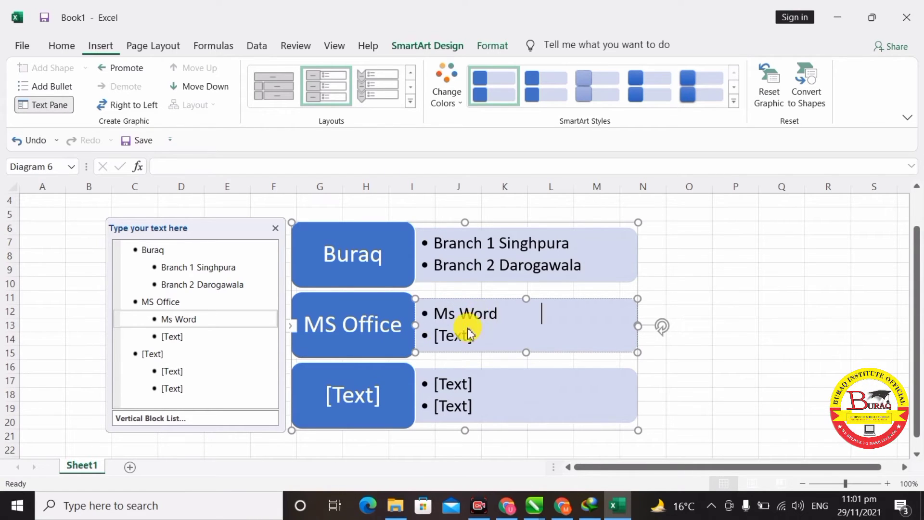
{"action": "left_click", "coordinate": [466, 334]}
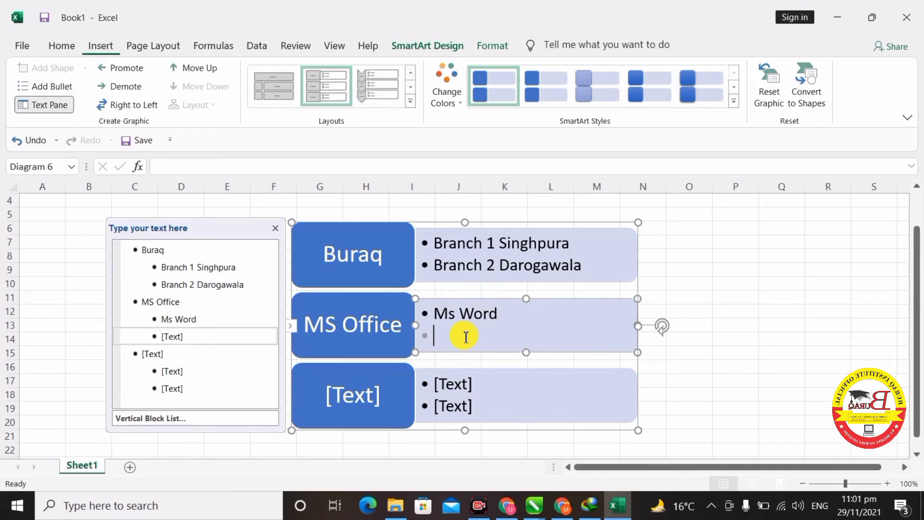
{"action": "type", "text": "Ms Exc"}
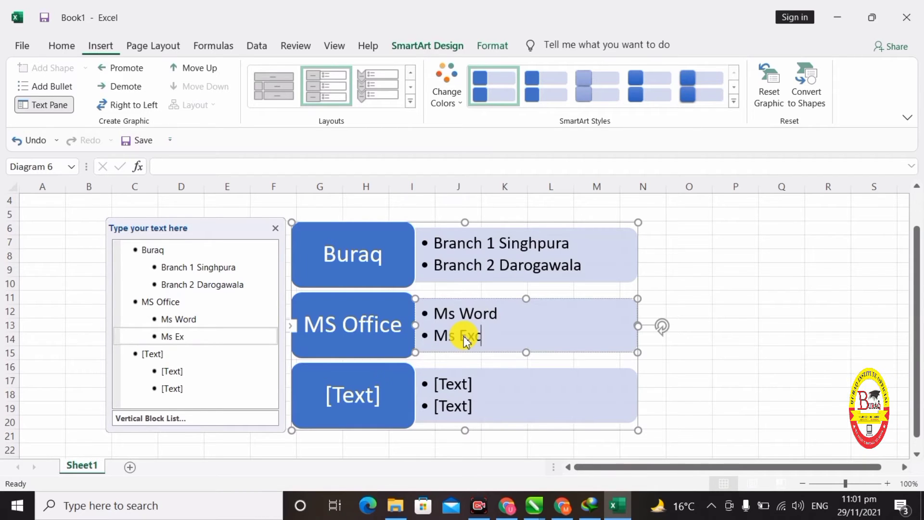
{"action": "type", "text": "el"}
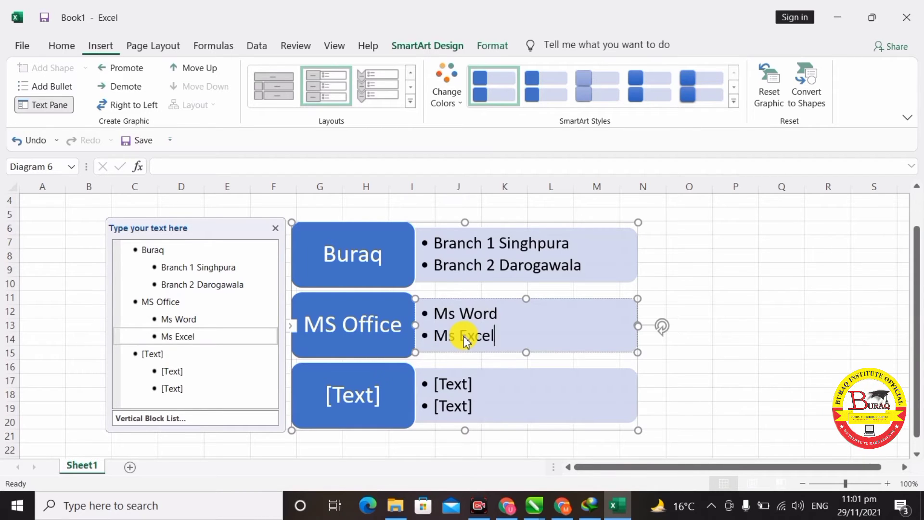
Add the bullets "Ms Power Point" and "Outlook" below Ms Excel in the MS Office list.
{"action": "left_click", "coordinate": [217, 336]}
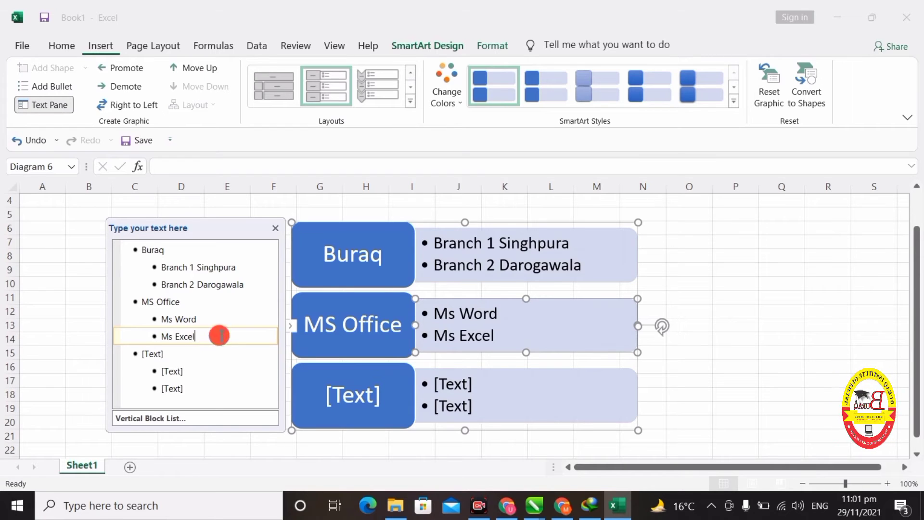
{"action": "key", "text": "Return"}
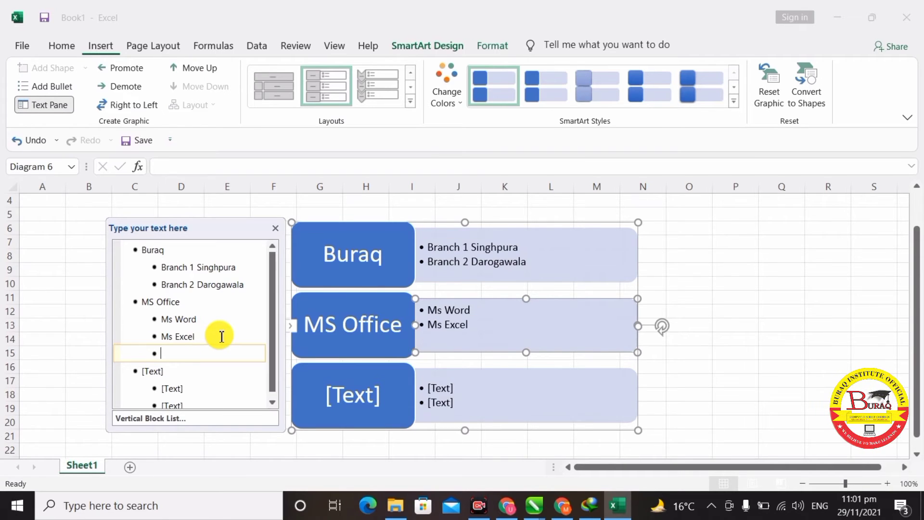
{"action": "type", "text": "Ms "}
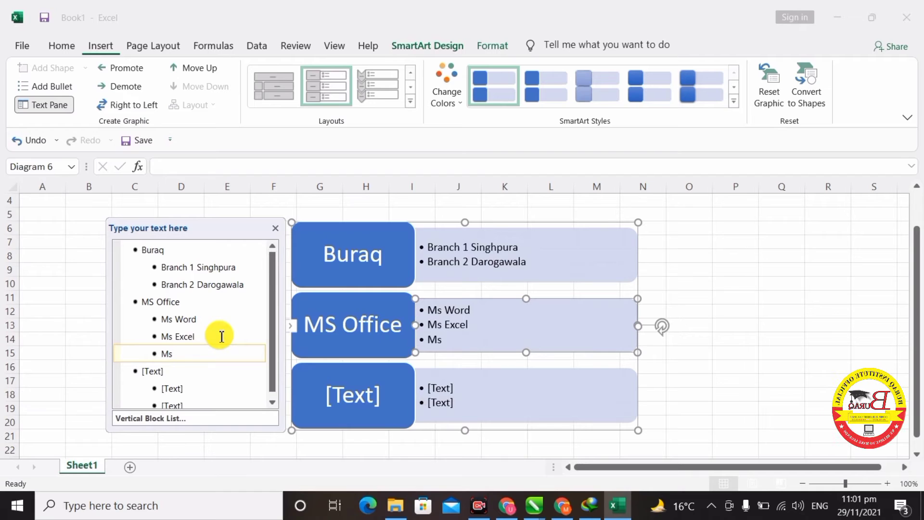
{"action": "type", "text": "Power"}
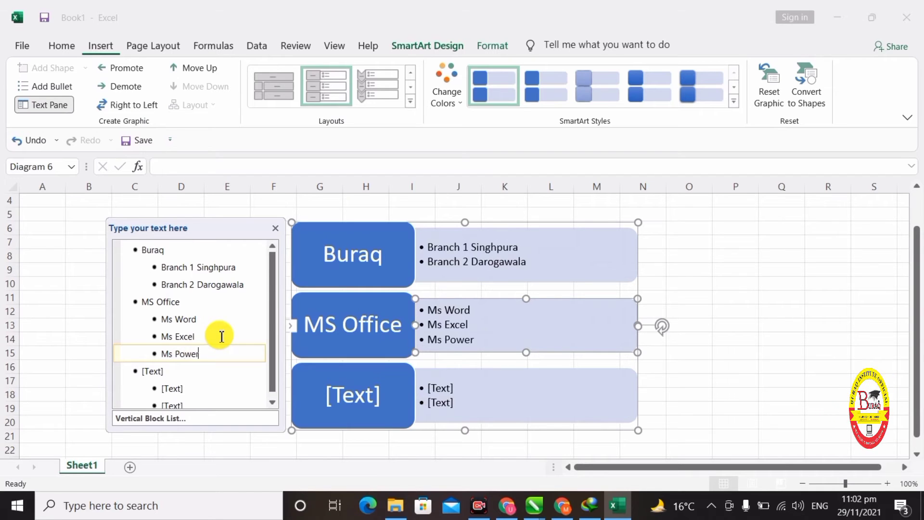
{"action": "type", "text": " Point"}
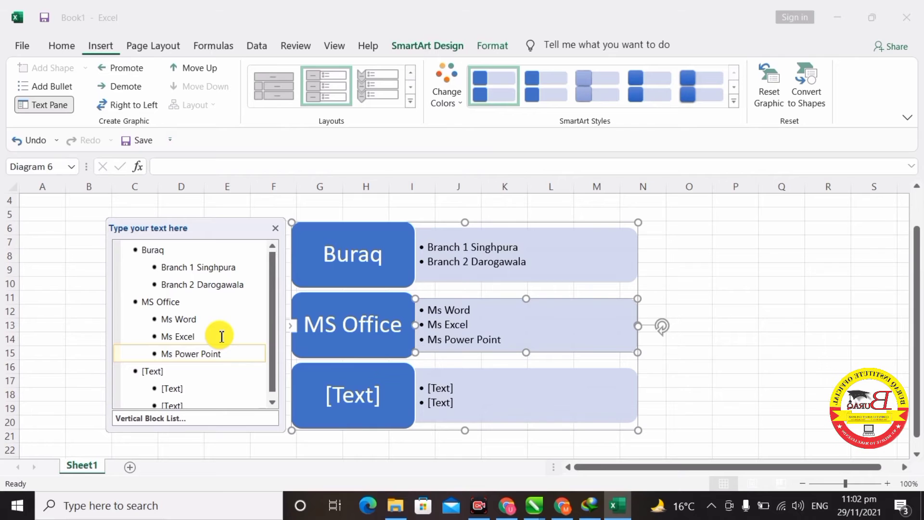
{"action": "key", "text": "Return"}
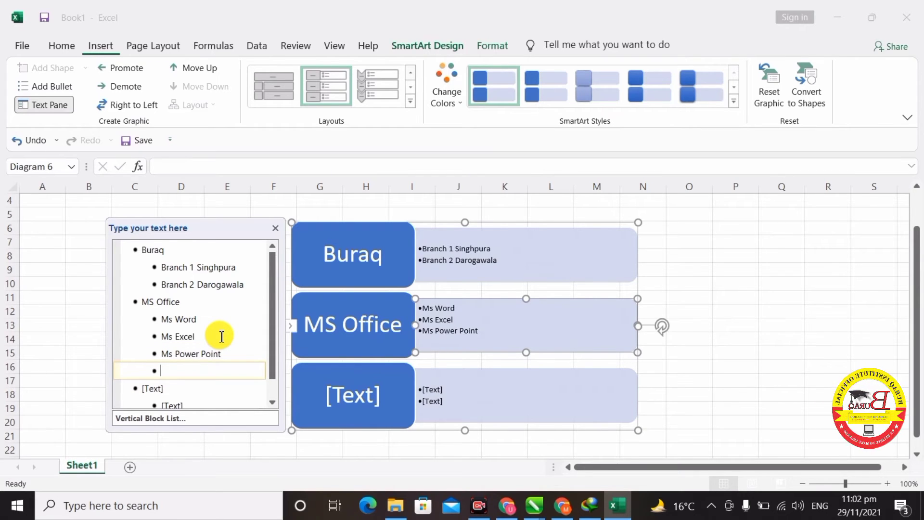
{"action": "type", "text": "Outloo"}
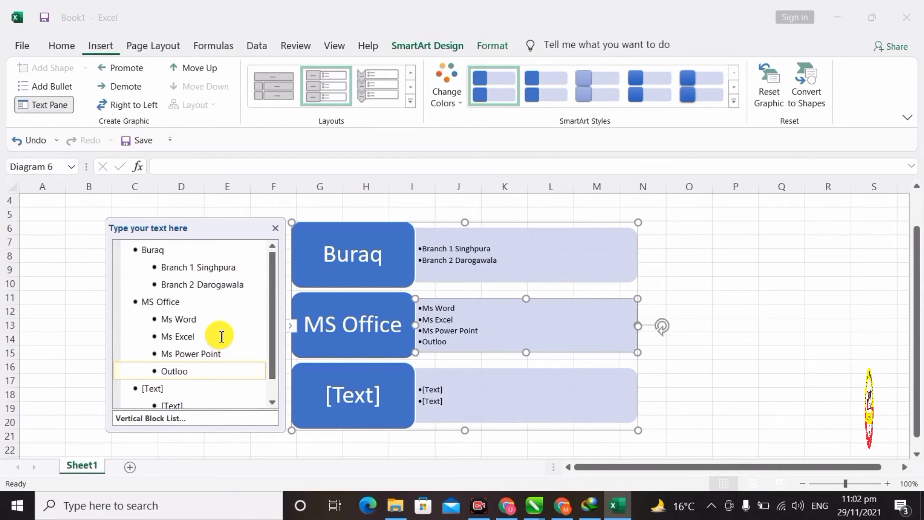
{"action": "type", "text": "k"}
{"action": "scroll", "coordinate": [222, 336], "scroll_direction": "down", "scroll_amount": 1}
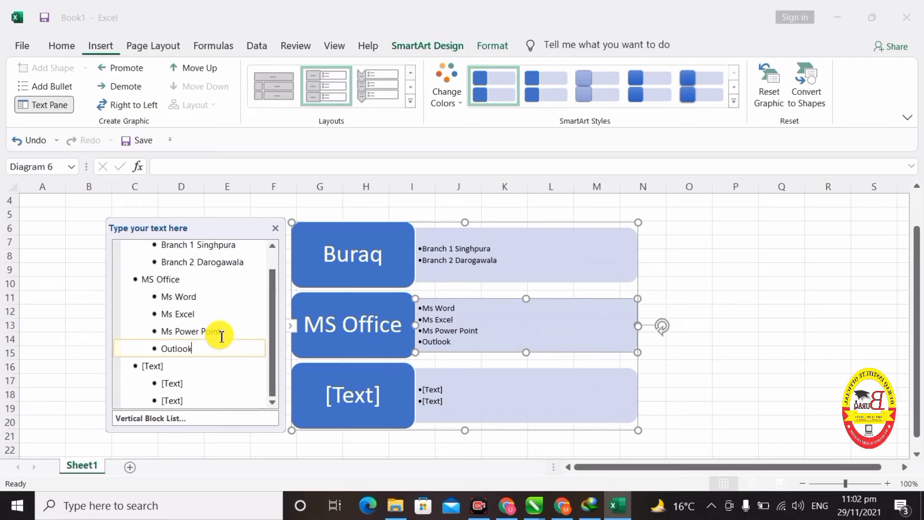
Delete the last letter of the MS Office block's text and close the SmartArt text pane.
{"action": "left_click", "coordinate": [337, 396]}
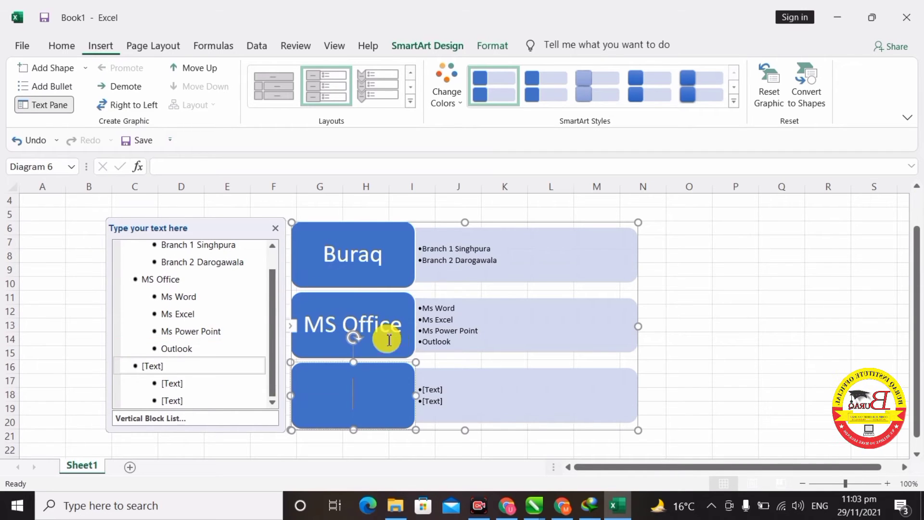
{"action": "left_click", "coordinate": [390, 318]}
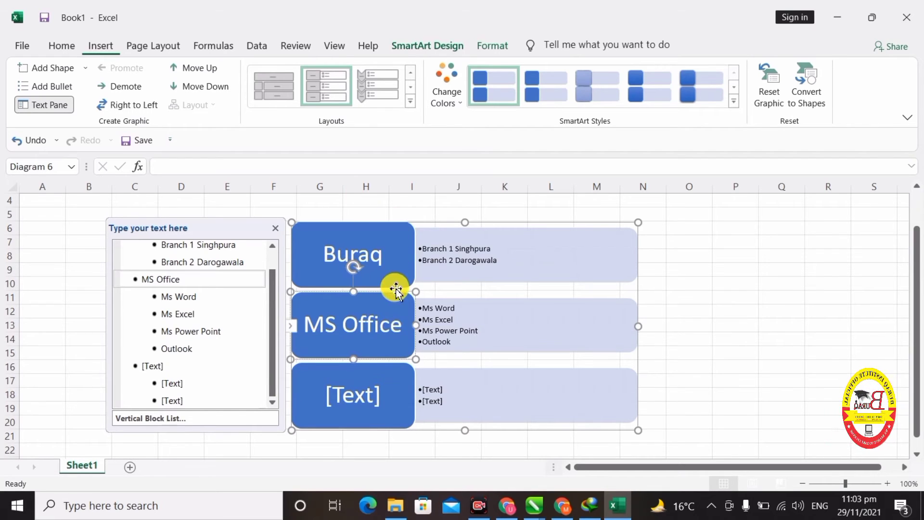
{"action": "key", "text": "Delete"}
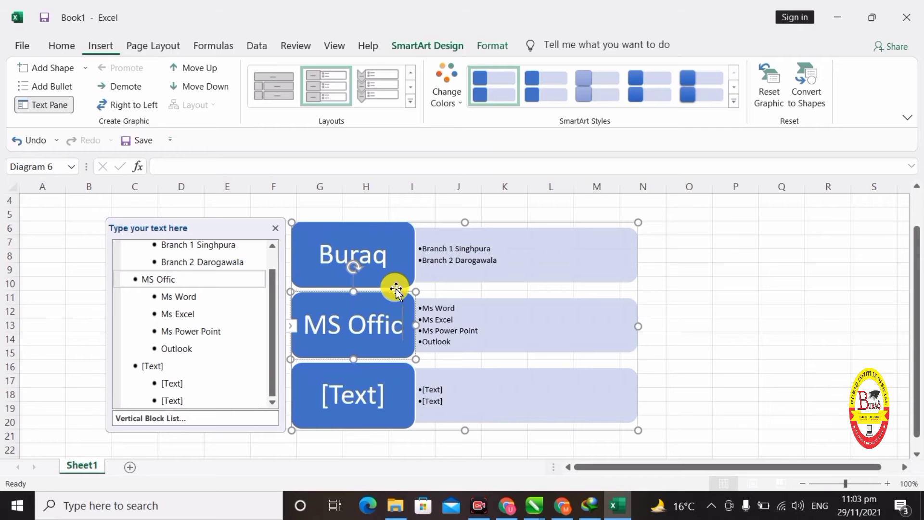
{"action": "left_click", "coordinate": [275, 227]}
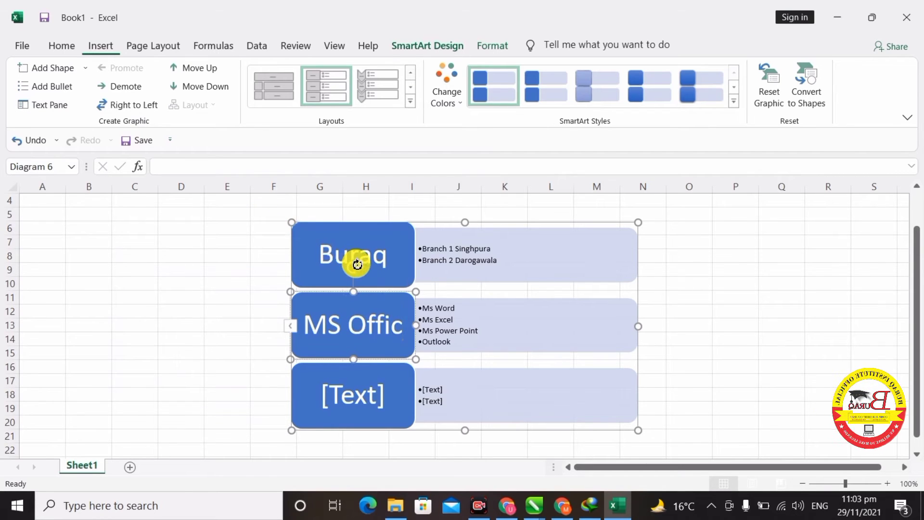
Add a fourth block to the end of the SmartArt graphic and give it an empty bullet.
{"action": "left_click", "coordinate": [292, 223]}
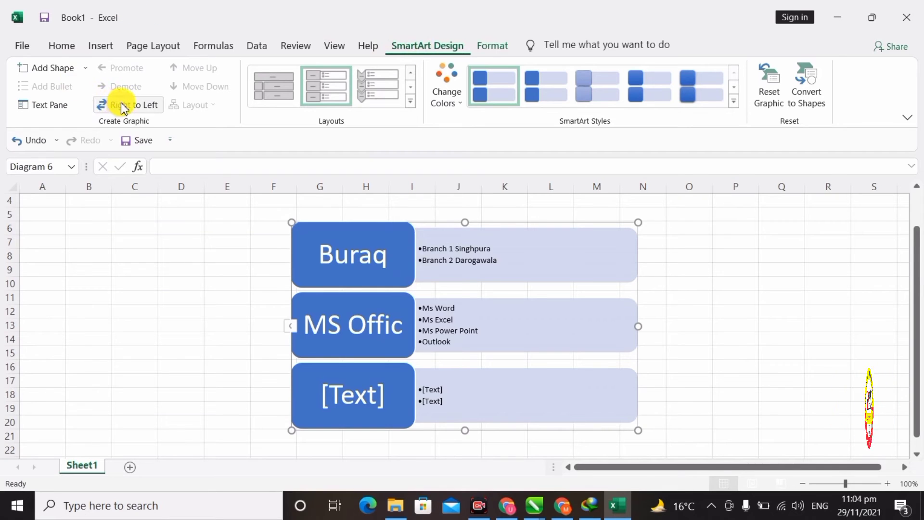
{"action": "left_click", "coordinate": [72, 76]}
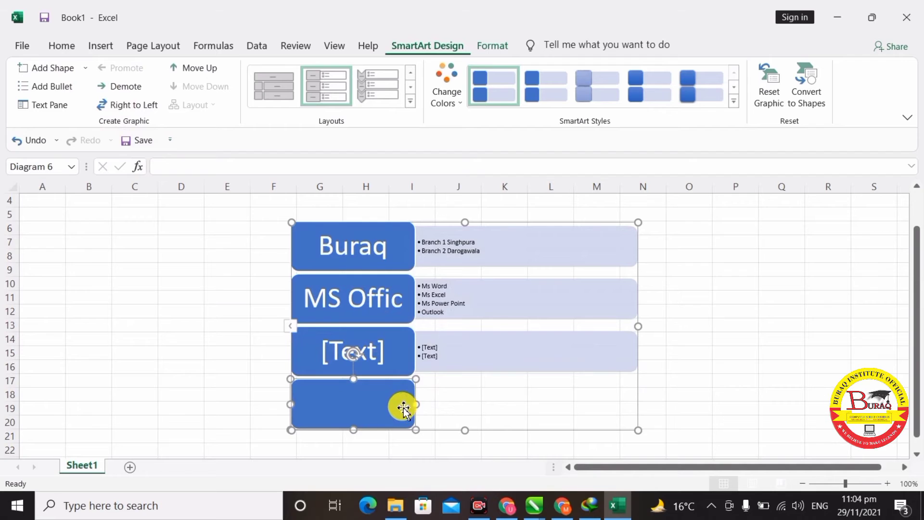
{"action": "left_click", "coordinate": [61, 96]}
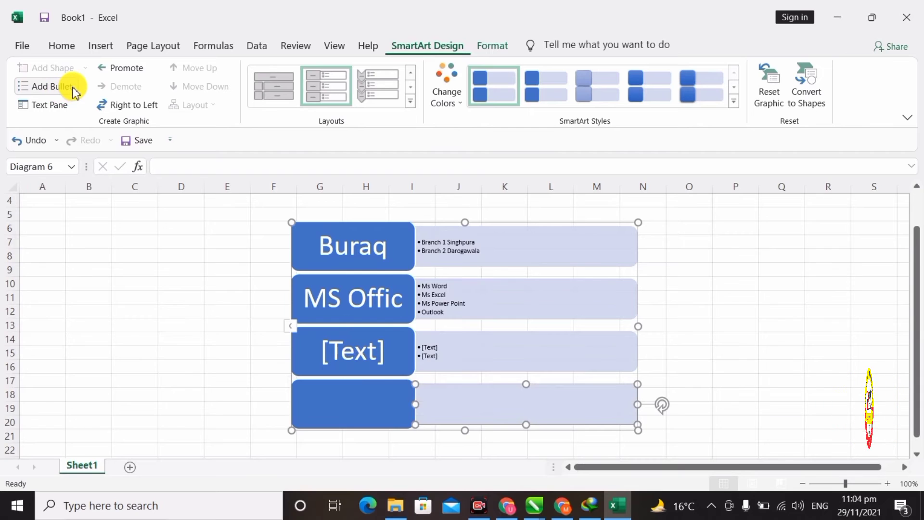
Add empty bullets below Outlook in the second block's list.
{"action": "left_click", "coordinate": [448, 366]}
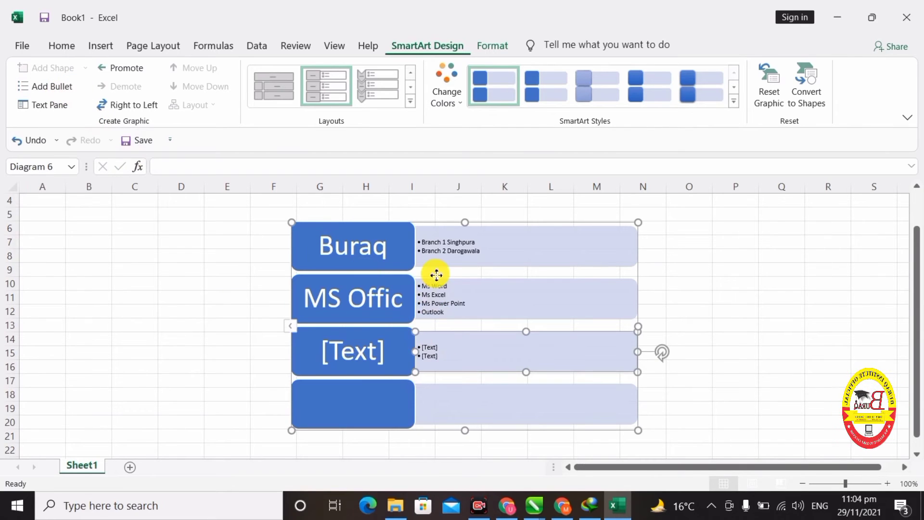
{"action": "left_click", "coordinate": [438, 294]}
{"action": "left_click", "coordinate": [446, 301]}
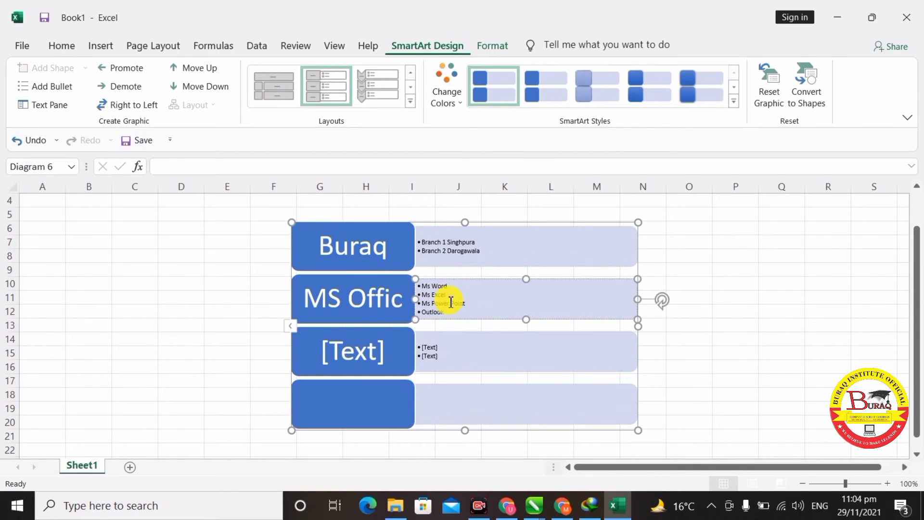
{"action": "key", "text": "ctrl+a"}
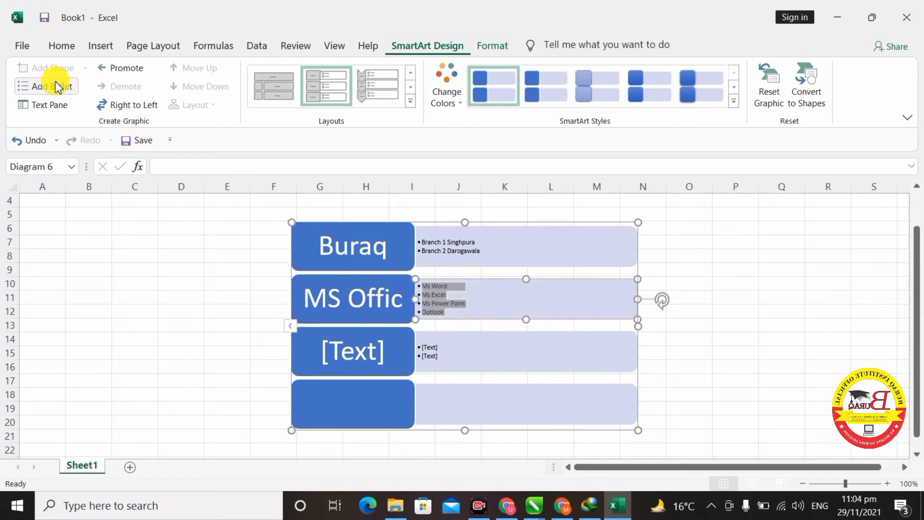
{"action": "left_click", "coordinate": [57, 88]}
{"action": "left_click", "coordinate": [57, 87]}
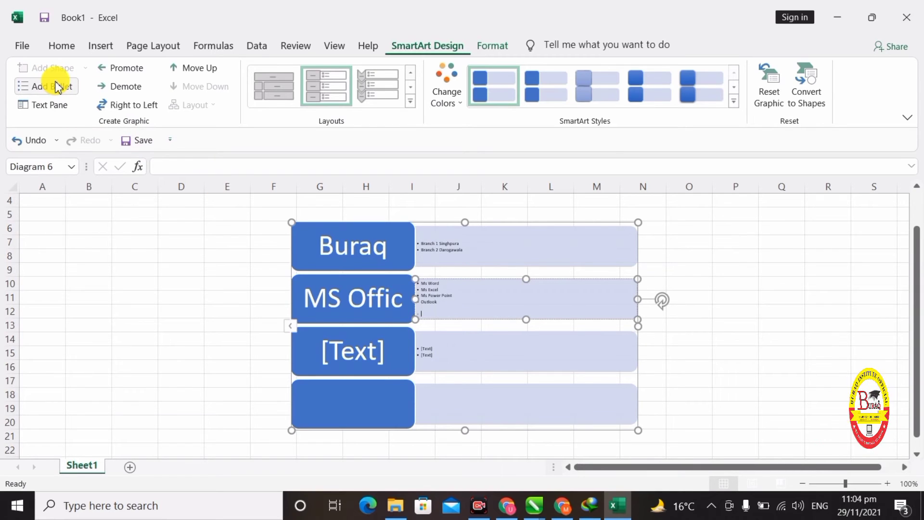
{"action": "left_click", "coordinate": [57, 87]}
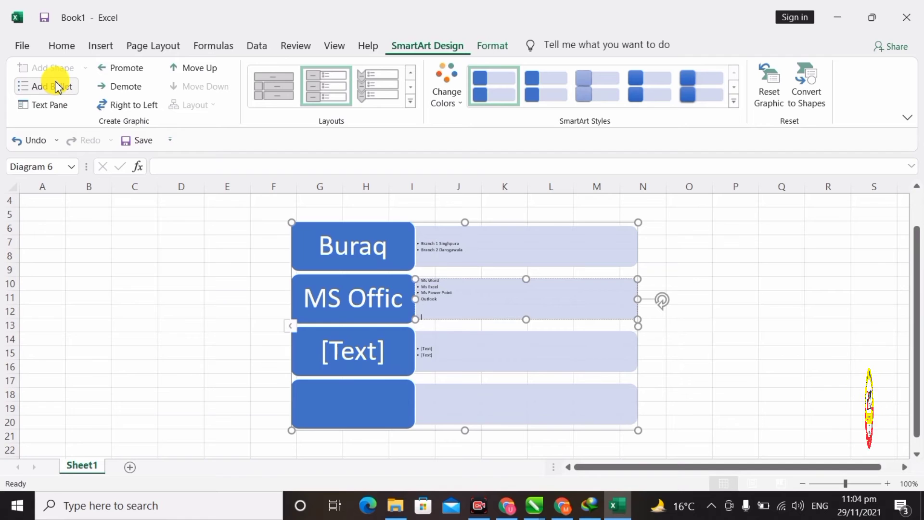
Delete the empty bullets, Outlook and the end of Ms Power Point in the second block's list, leaving "Ms Po" as the last bullet.
{"action": "key", "text": "BackSpace"}
{"action": "key", "text": "BackSpace"}
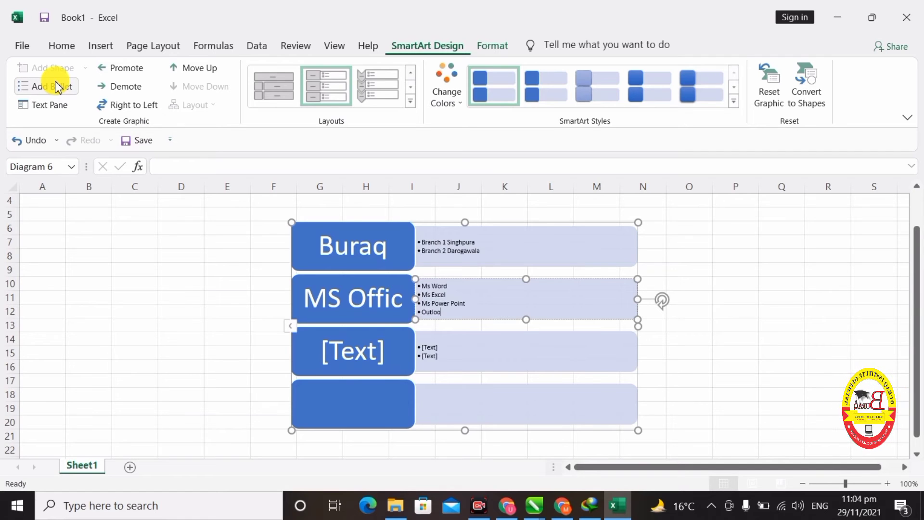
{"action": "key", "text": "BackSpace"}
{"action": "key", "text": "BackSpace"}
{"action": "key", "text": "BackSpace"}
{"action": "key", "text": "BackSpace"}
{"action": "key", "text": "BackSpace"}
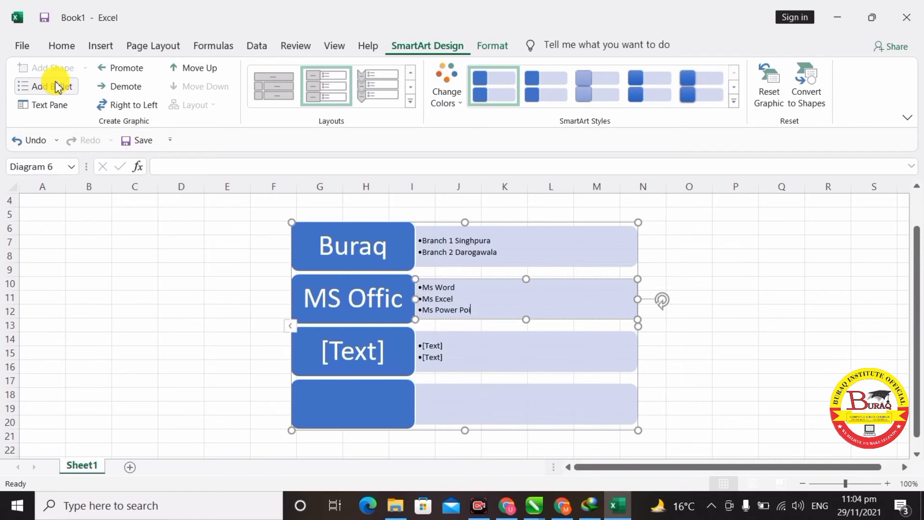
Apply the Titled Picture Accent List layout to the SmartArt graphic and move it up and left to start at column F, row 5.
{"action": "left_click", "coordinate": [62, 107]}
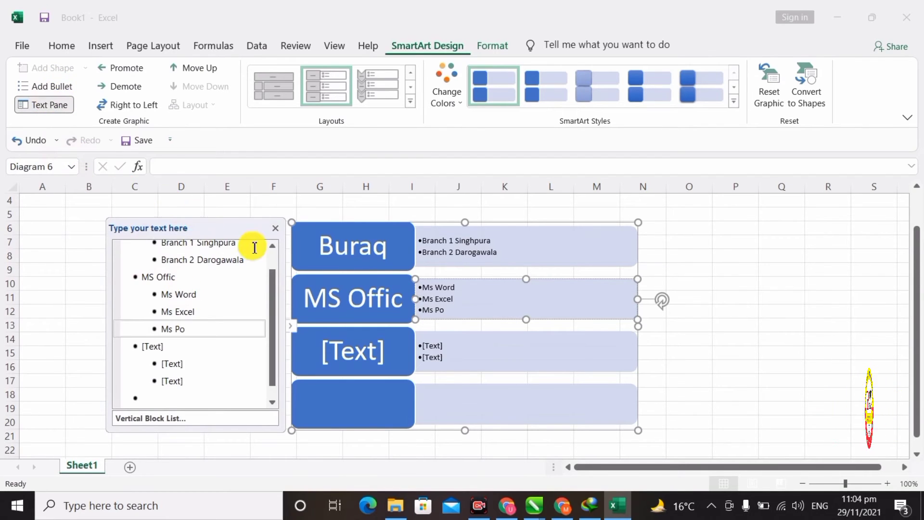
{"action": "left_click", "coordinate": [293, 329]}
{"action": "left_click", "coordinate": [293, 329]}
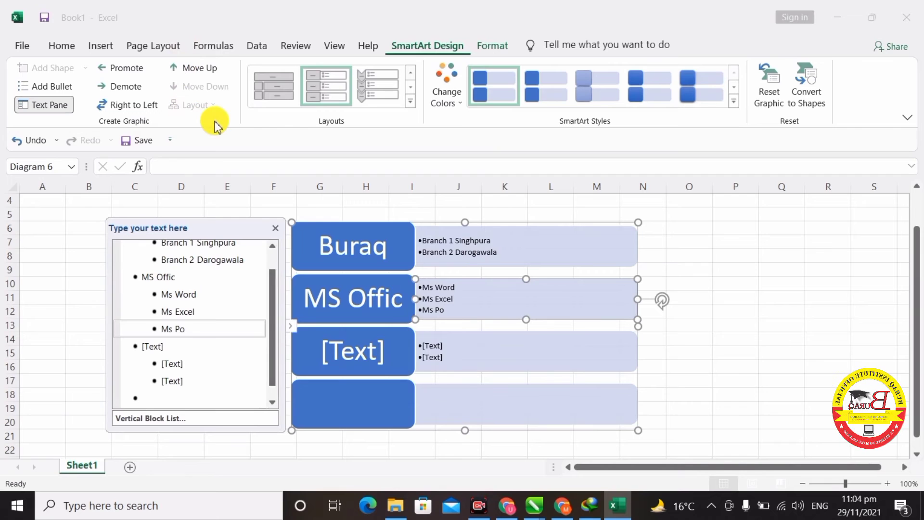
{"action": "left_click", "coordinate": [285, 94]}
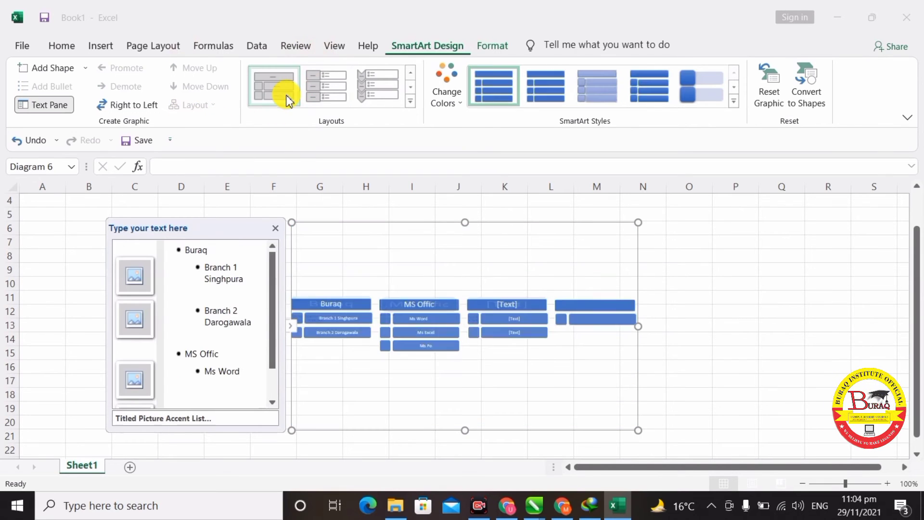
{"action": "left_click", "coordinate": [277, 228]}
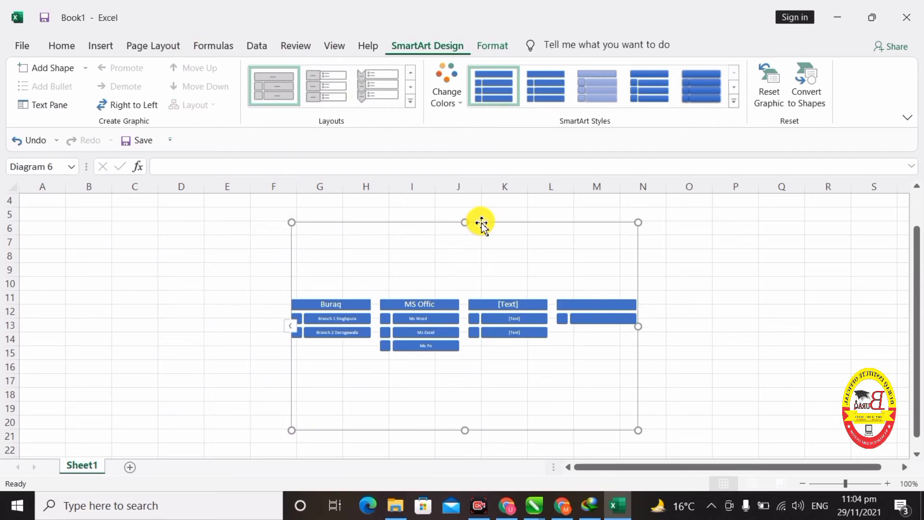
{"action": "left_click_drag", "start_coordinate": [482, 223], "coordinate": [436, 214]}
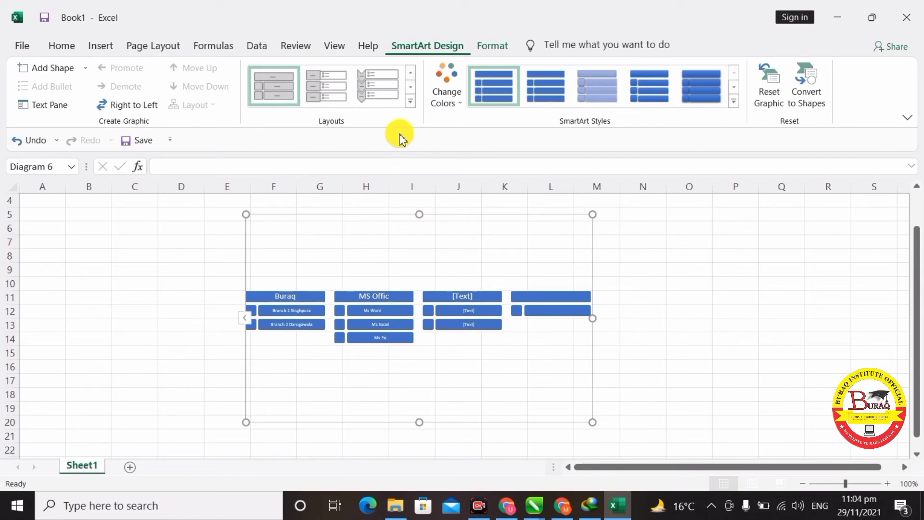
Switch the SmartArt graphic to a list layout with picture placeholders, and from there to the list layout with a large triangle.
{"action": "left_click", "coordinate": [410, 102]}
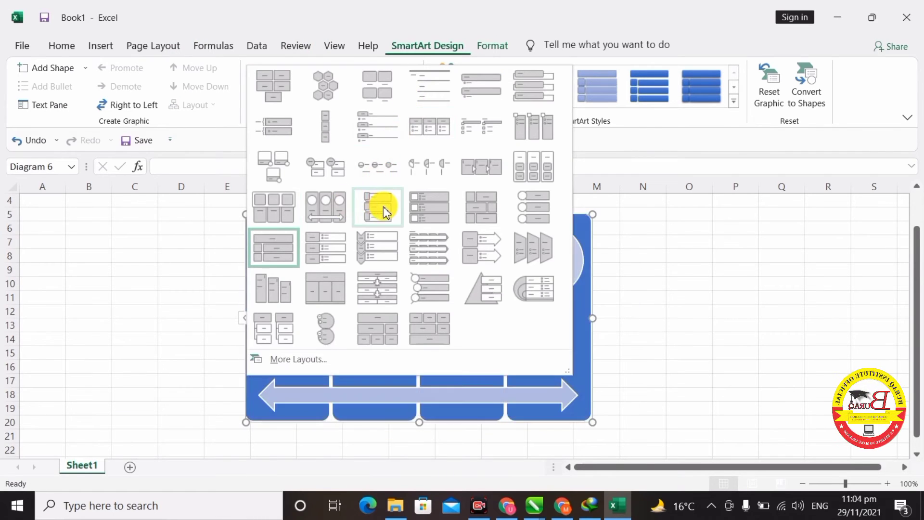
{"action": "left_click", "coordinate": [433, 206]}
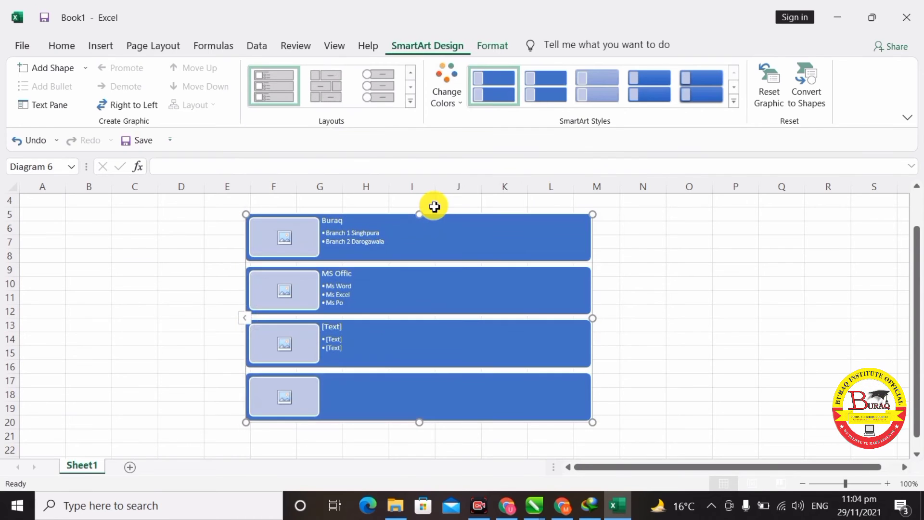
{"action": "left_click", "coordinate": [411, 101]}
{"action": "left_click", "coordinate": [477, 292]}
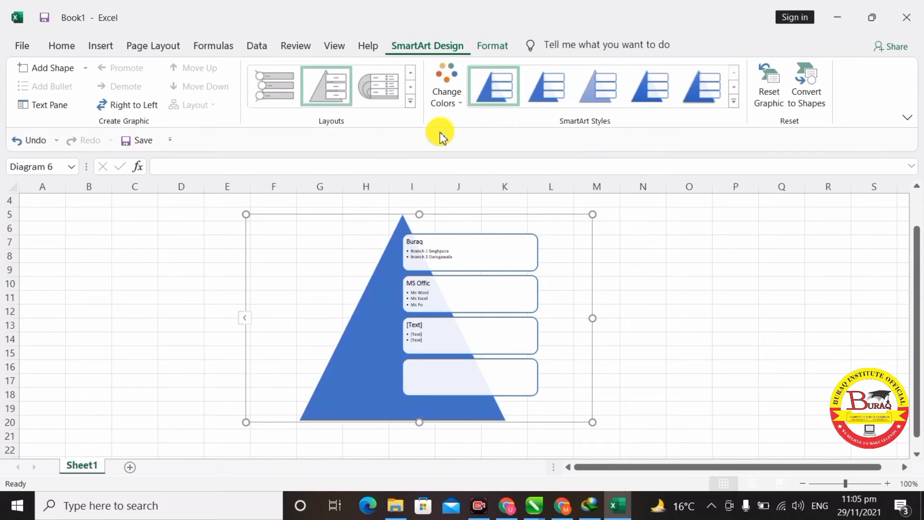
Recolor the triangle graphic with the third Accent 2 variation, and then with the second, lighter orange one.
{"action": "left_click", "coordinate": [446, 94]}
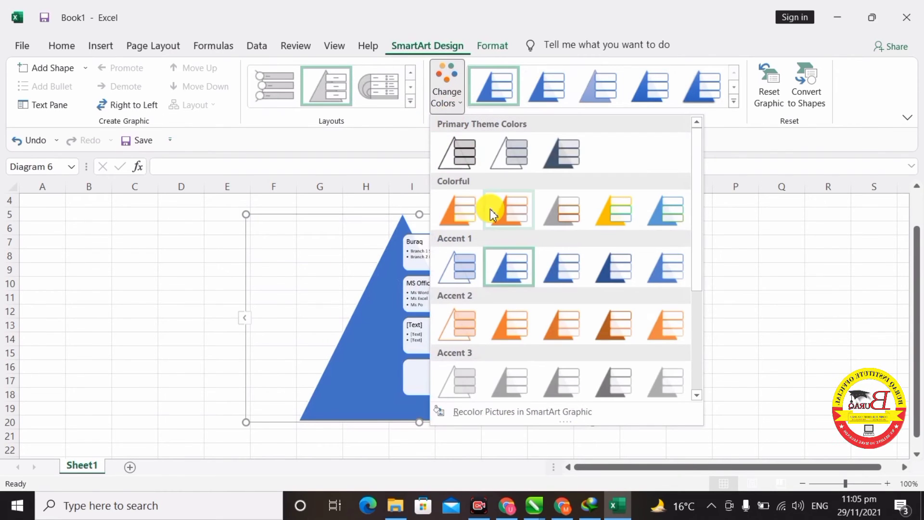
{"action": "left_click", "coordinate": [554, 330]}
{"action": "left_click", "coordinate": [445, 89]}
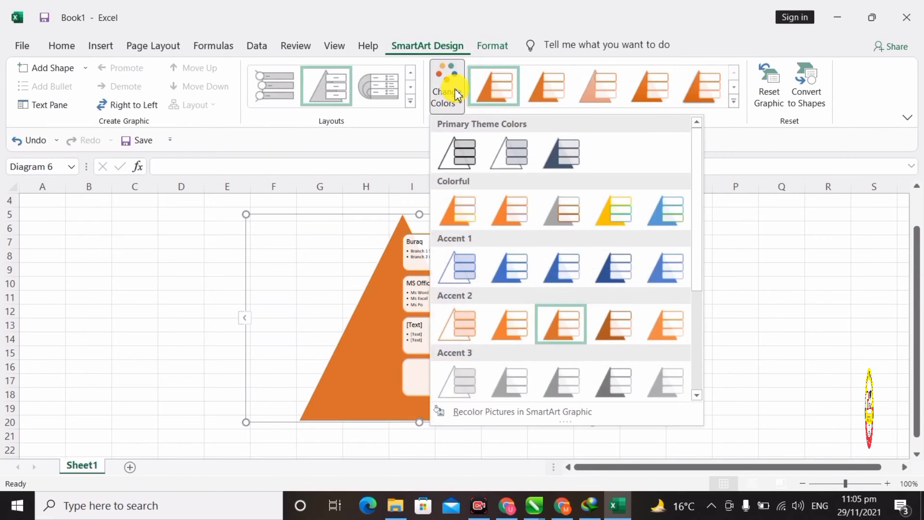
{"action": "left_click", "coordinate": [503, 335]}
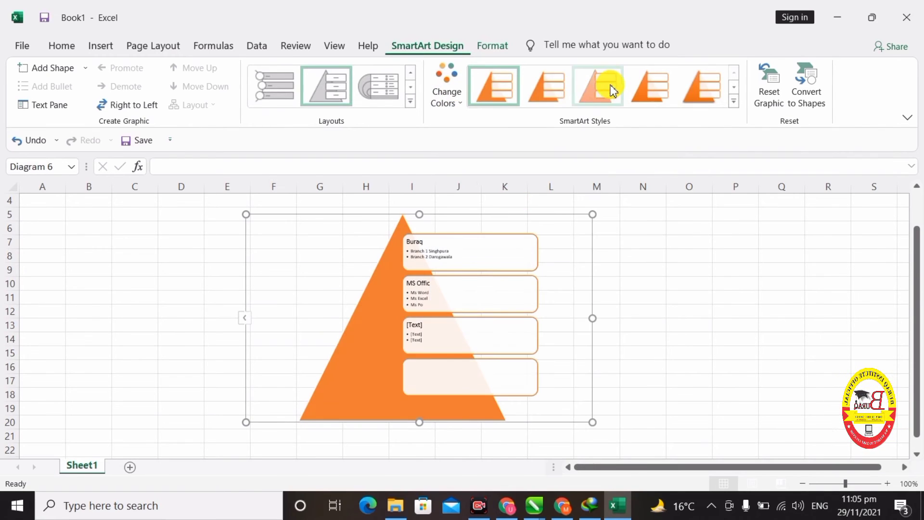
Try several 3-D SmartArt styles on the triangle graphic, ending with the fifth one, which tilts it and adds depth.
{"action": "left_click", "coordinate": [733, 100]}
{"action": "left_click", "coordinate": [645, 192]}
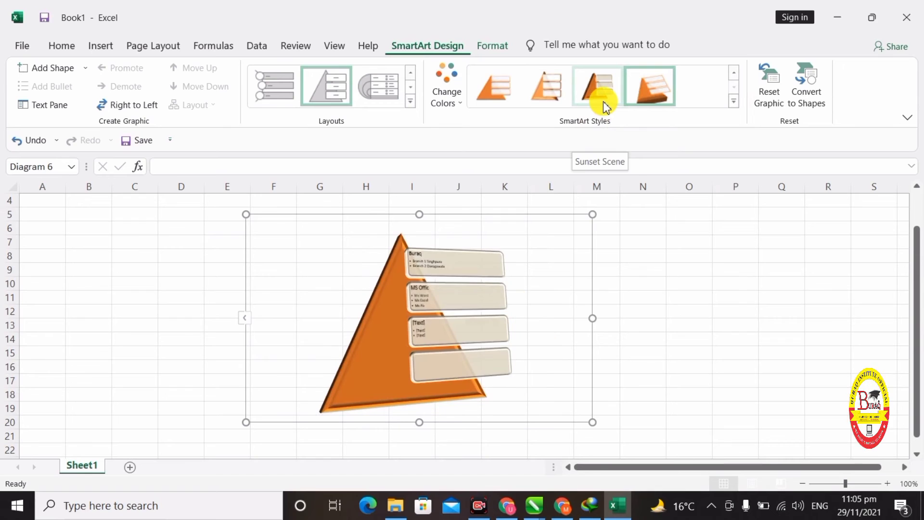
{"action": "left_click", "coordinate": [732, 100]}
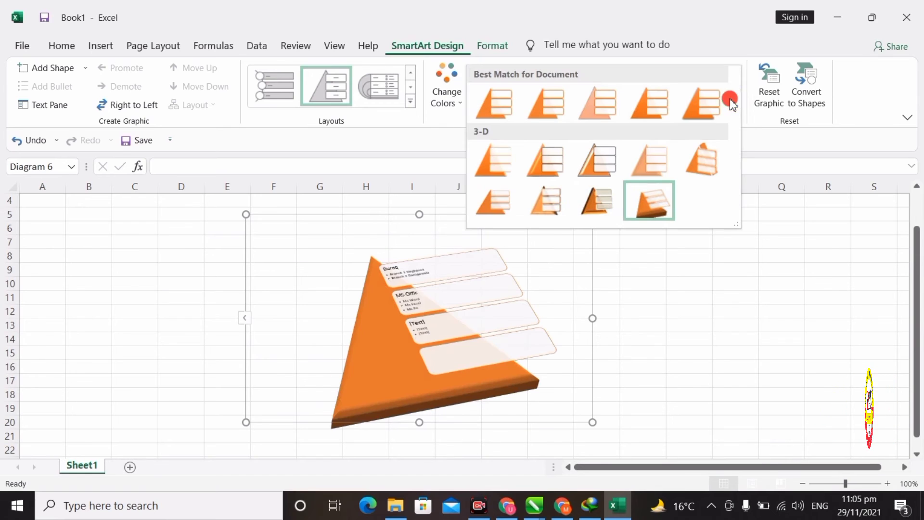
{"action": "left_click", "coordinate": [602, 164]}
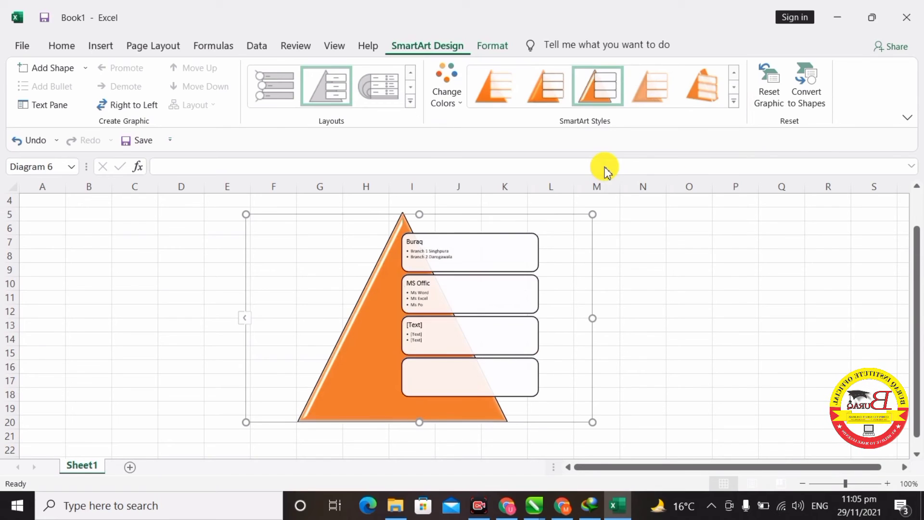
{"action": "left_click", "coordinate": [732, 101]}
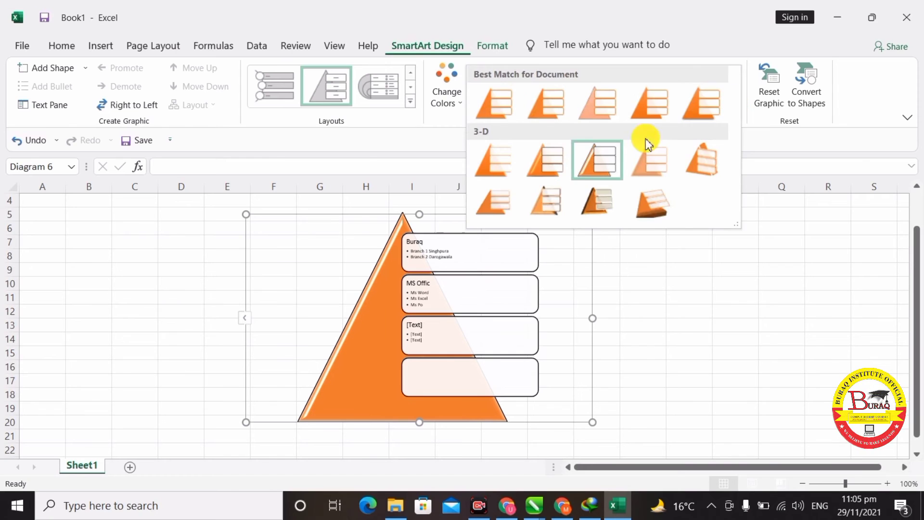
{"action": "left_click", "coordinate": [503, 181]}
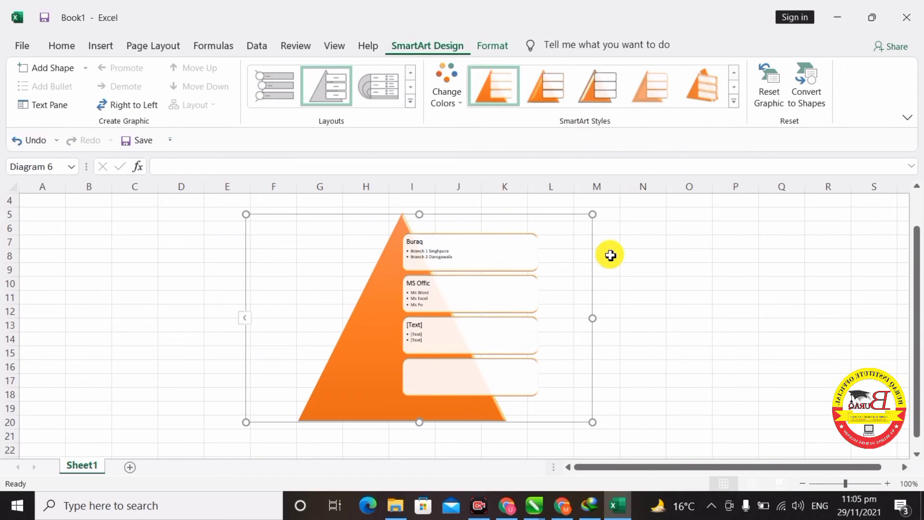
{"action": "left_click", "coordinate": [734, 101]}
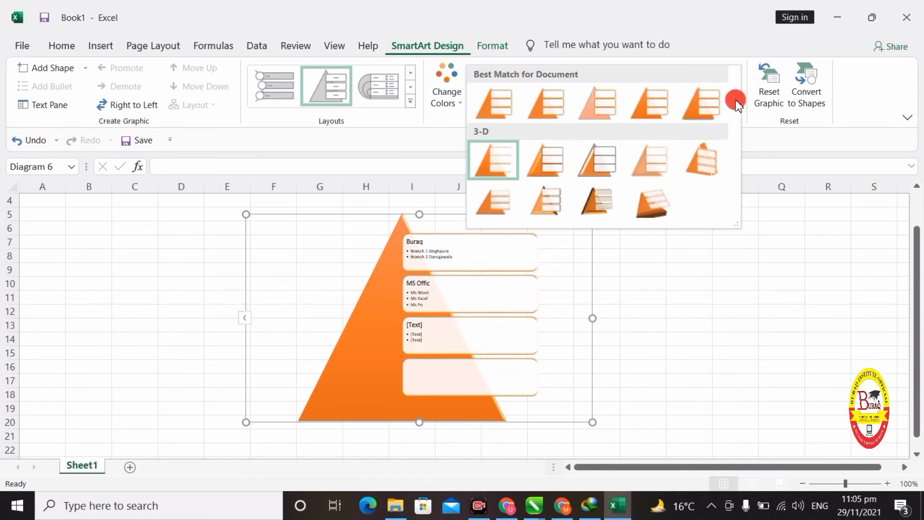
{"action": "left_click", "coordinate": [702, 147]}
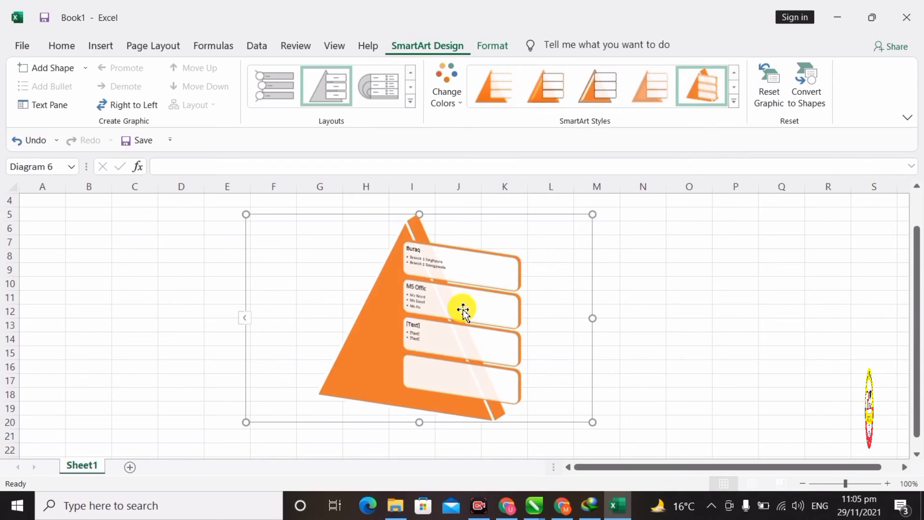
Shift the triangle graphic slightly up and left on the sheet and reset its formatting to the flat blue default.
{"action": "mouse_move", "coordinate": [462, 309]}
{"action": "left_mouse_down"}
{"action": "mouse_move", "coordinate": [435, 305]}
{"action": "mouse_move", "coordinate": [460, 310]}
{"action": "mouse_move", "coordinate": [448, 313]}
{"action": "left_mouse_up"}
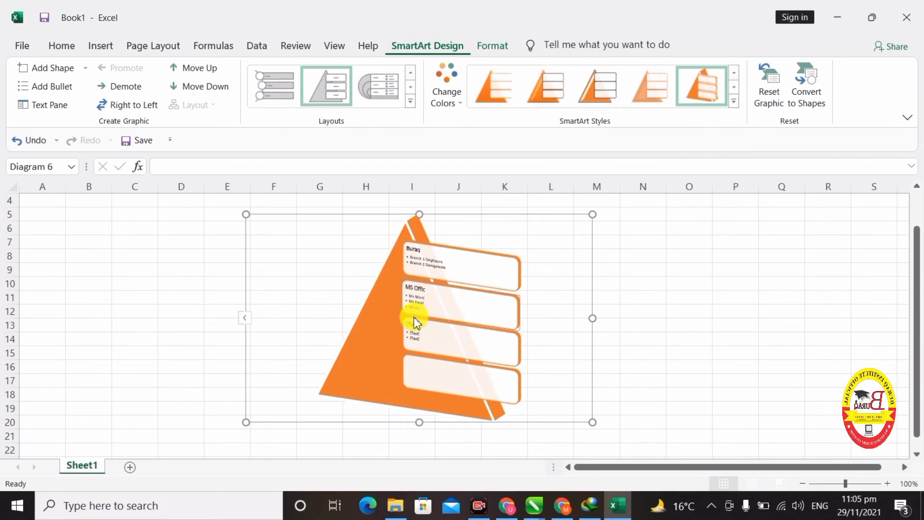
{"action": "left_click_drag", "start_coordinate": [532, 214], "coordinate": [517, 212]}
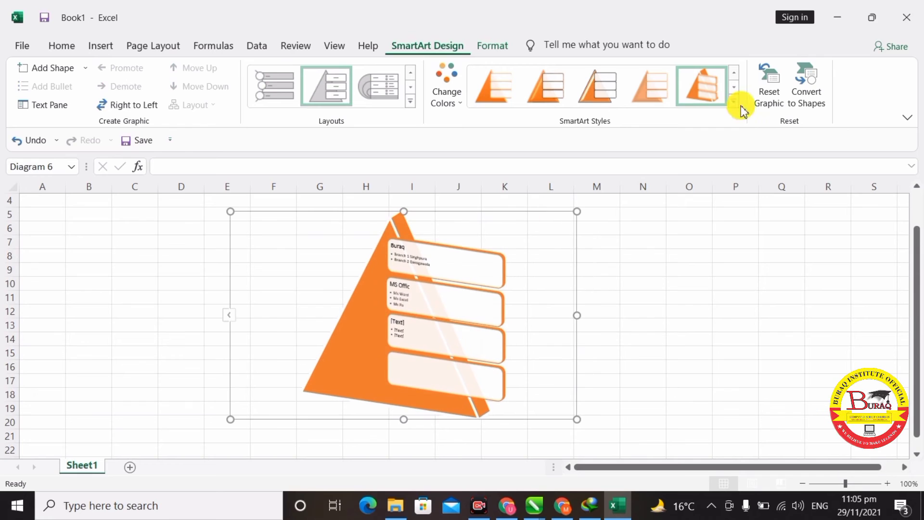
{"action": "left_click", "coordinate": [777, 99]}
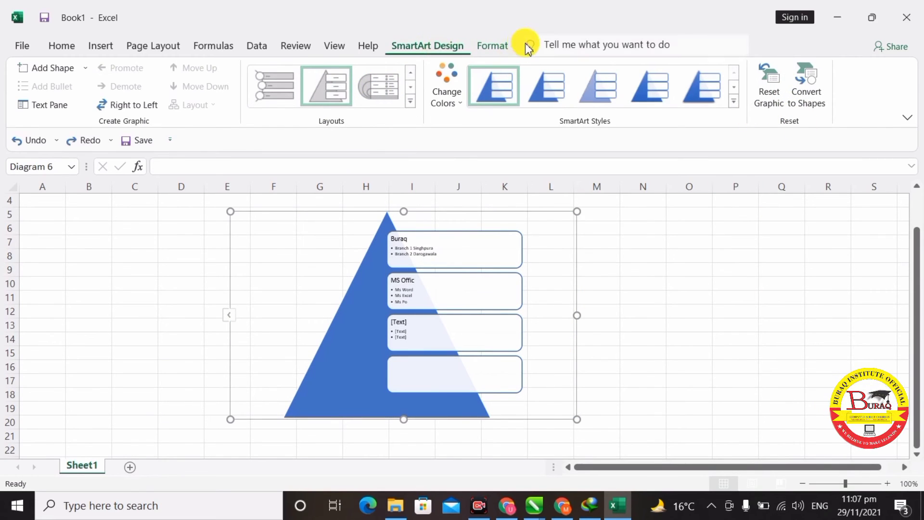
{"action": "left_click", "coordinate": [492, 47]}
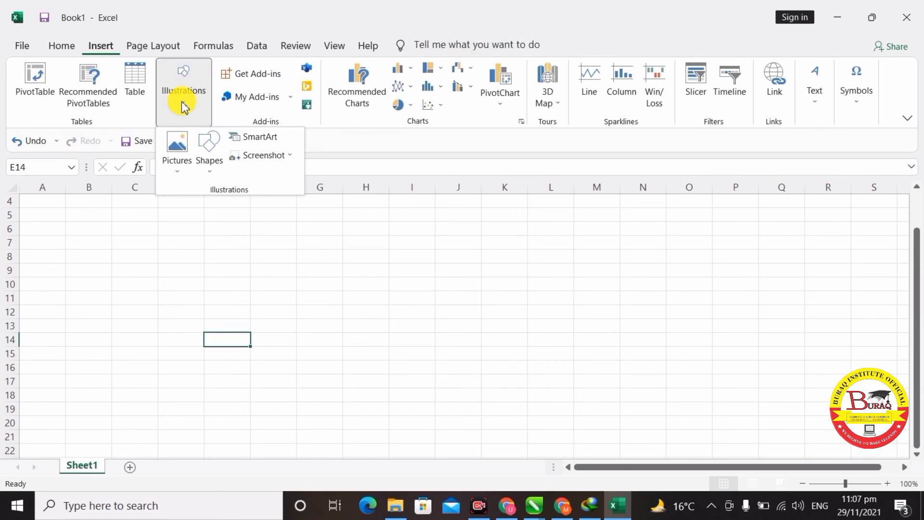
Insert a screen clipping of the desktop covering most of its icons and wallpaper, about 22.4 by 12.6 cm, at cell E14.
{"action": "left_click", "coordinate": [279, 158]}
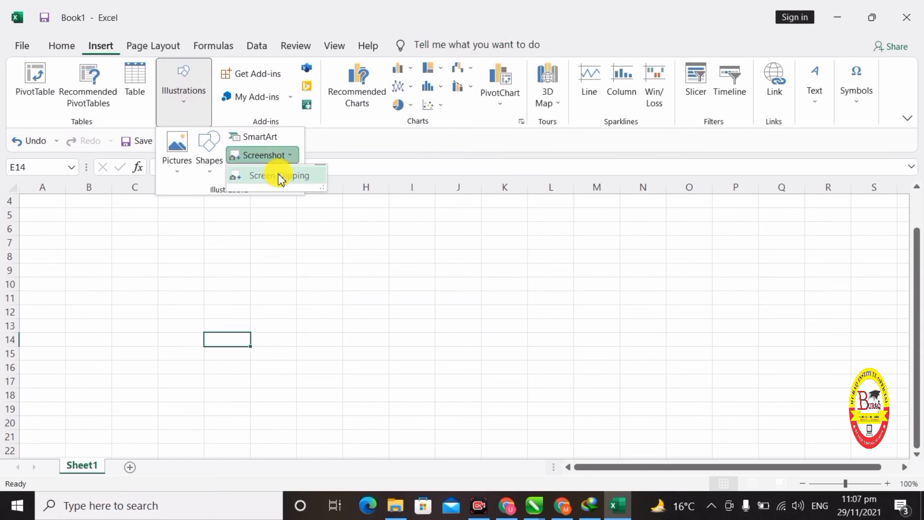
{"action": "left_click", "coordinate": [281, 177]}
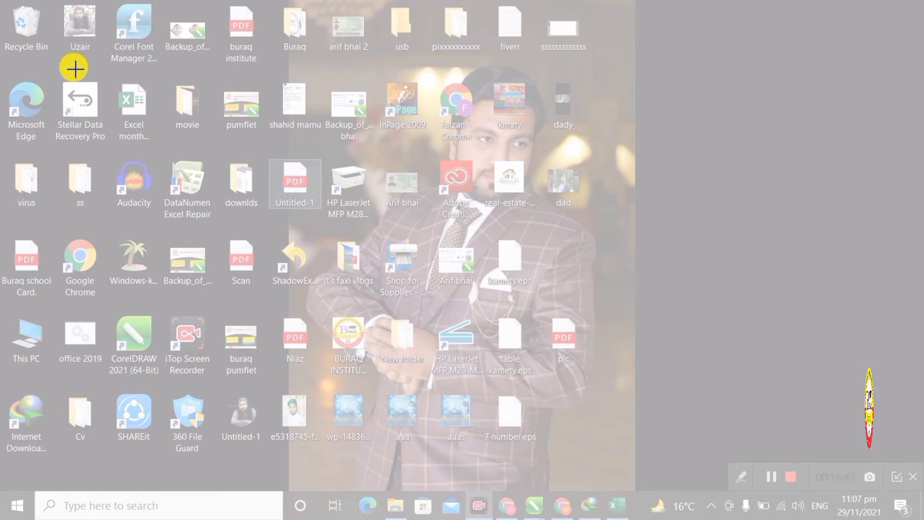
{"action": "left_click_drag", "start_coordinate": [54, 65], "coordinate": [665, 409]}
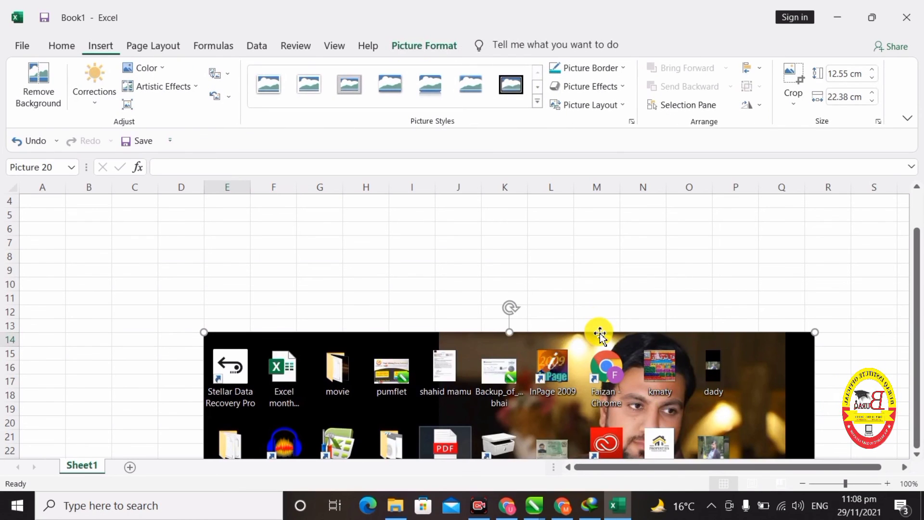
Move the clipped desktop picture up and left so that it starts in column B near row 4, and look over it.
{"action": "left_click_drag", "start_coordinate": [600, 332], "coordinate": [476, 204]}
{"action": "scroll", "coordinate": [476, 205], "scroll_direction": "down", "scroll_amount": 5}
{"action": "scroll", "coordinate": [477, 205], "scroll_direction": "up", "scroll_amount": 6}
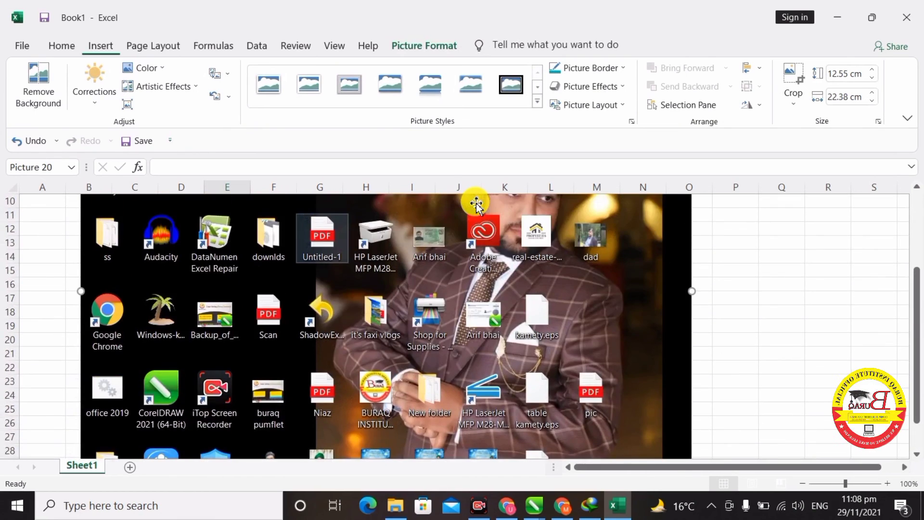